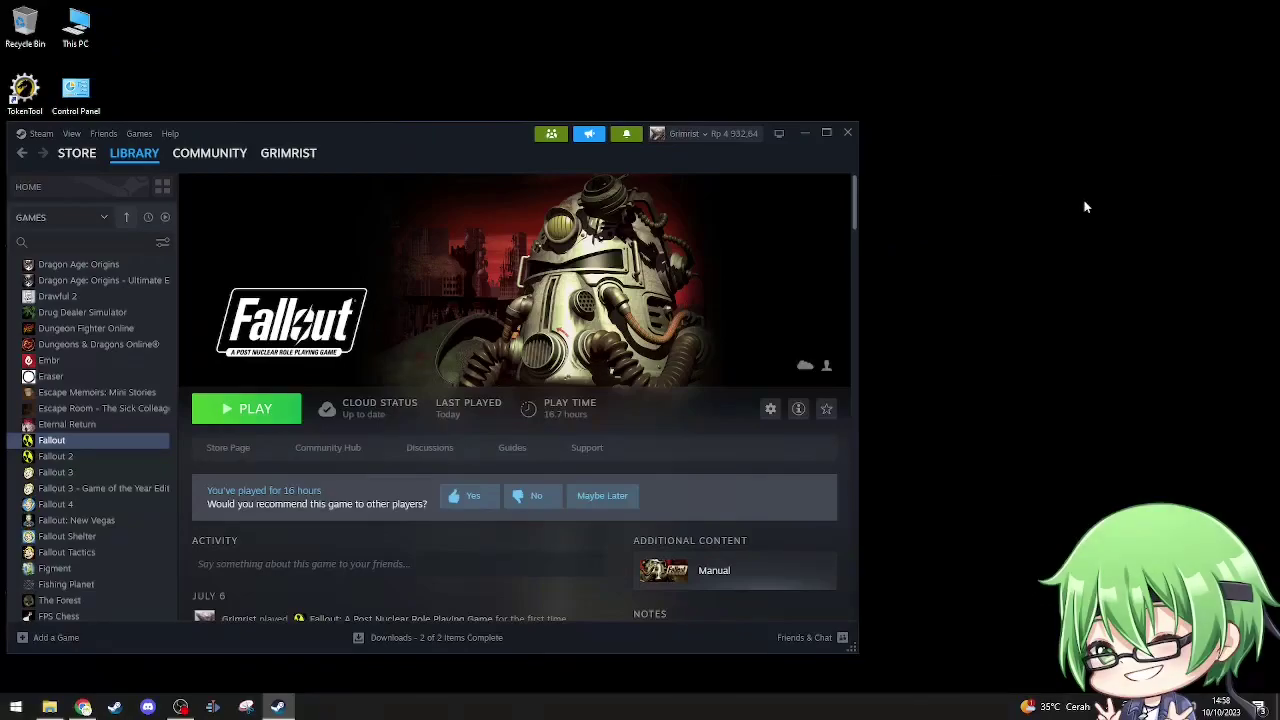
Switch to the browser and view the Fallout Fixt (Full / All fixes and mods) 0.81a download page
{"action": "mouse_move", "coordinate": [83, 707]}
{"action": "left_click", "coordinate": [80, 685]}
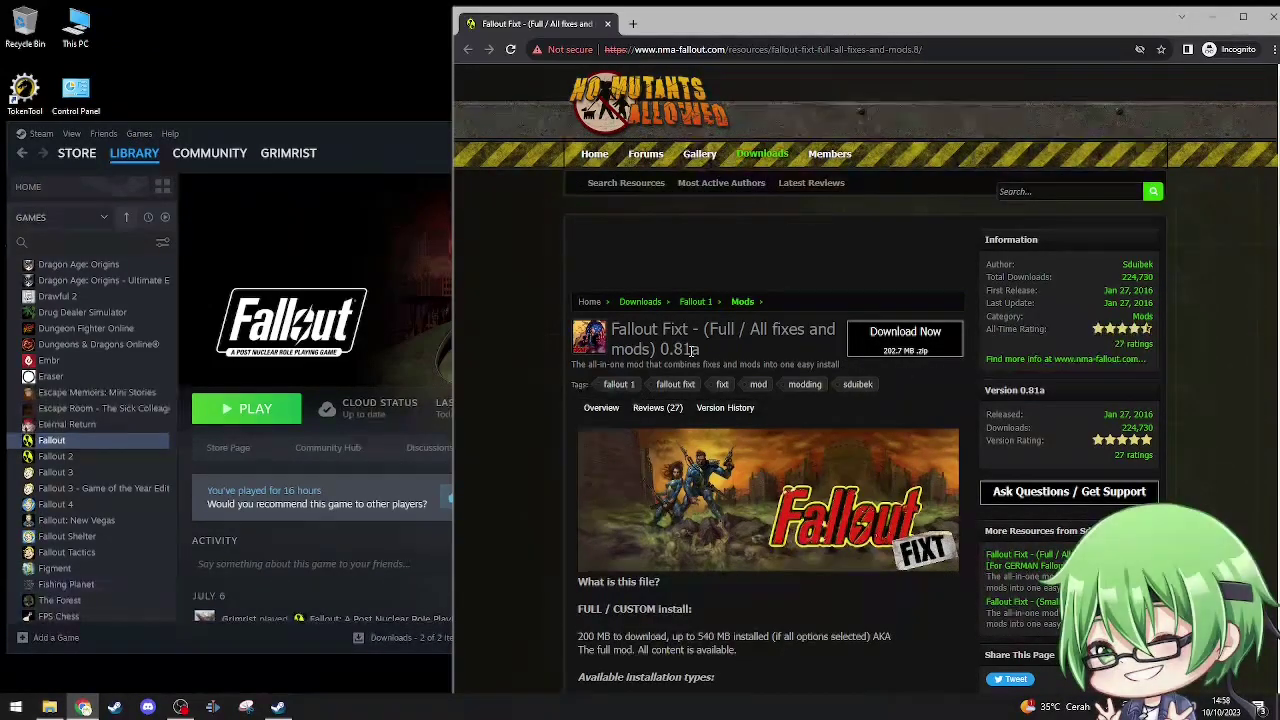
{"action": "scroll", "coordinate": [660, 275], "scroll_direction": "down", "scroll_amount": 1}
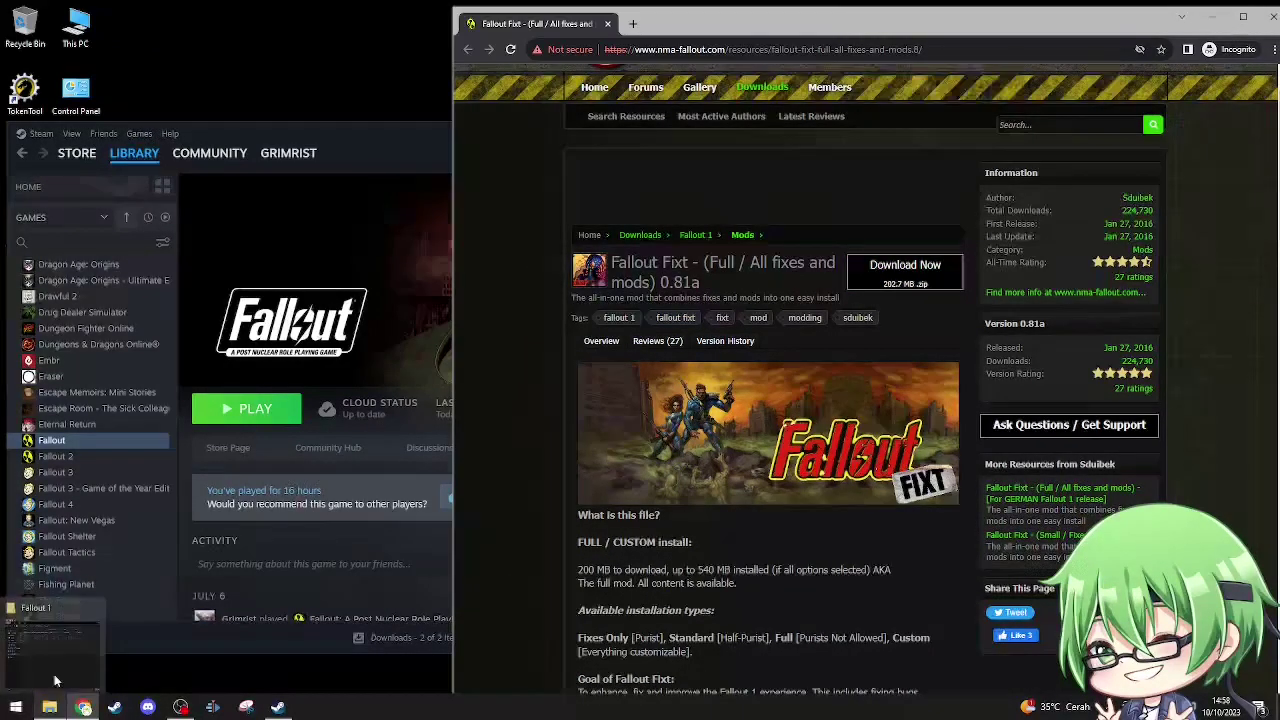
Browse Fallout's local files from the Steam library, go up to the common folder, and minimize the folder window
{"action": "left_click", "coordinate": [273, 648]}
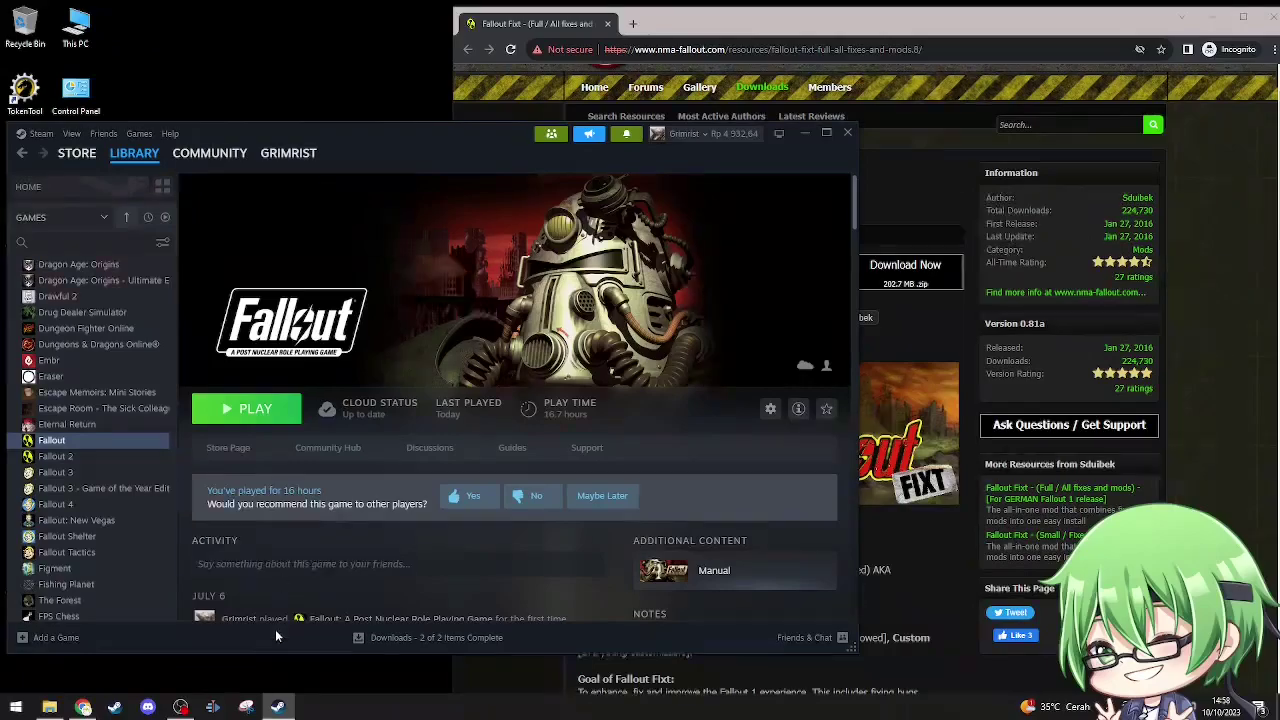
{"action": "right_click", "coordinate": [103, 441]}
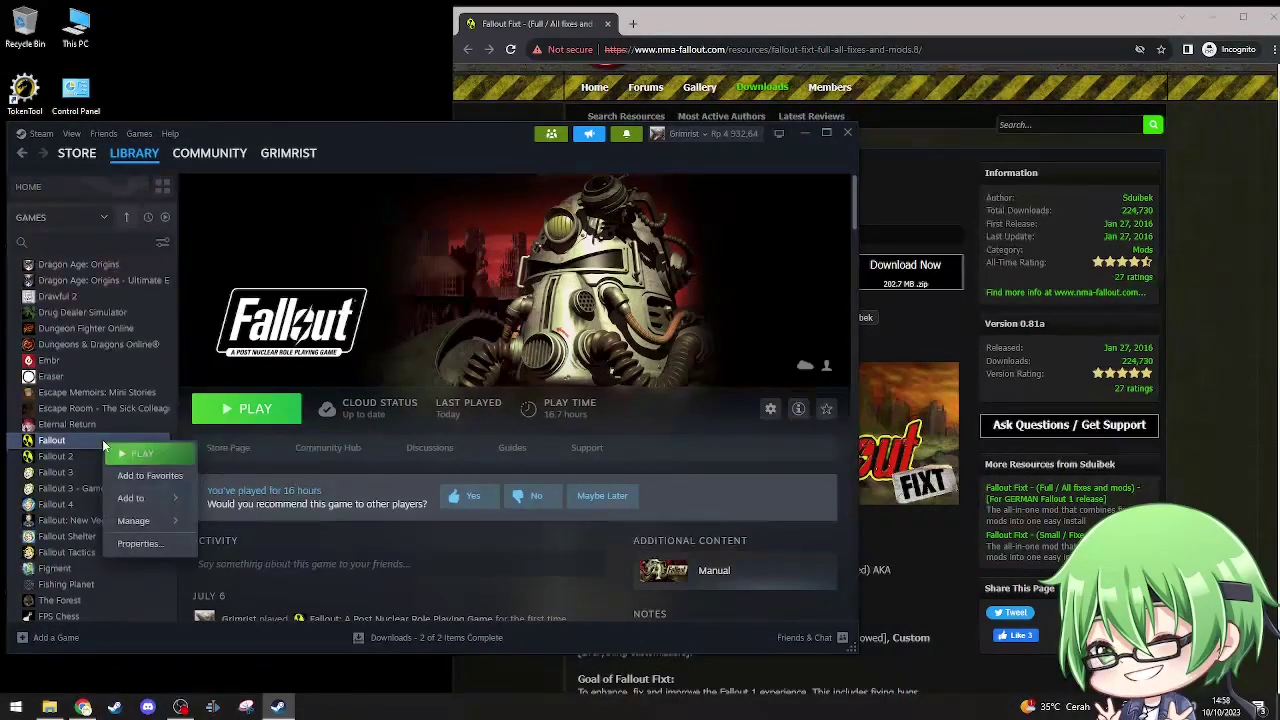
{"action": "mouse_move", "coordinate": [170, 520]}
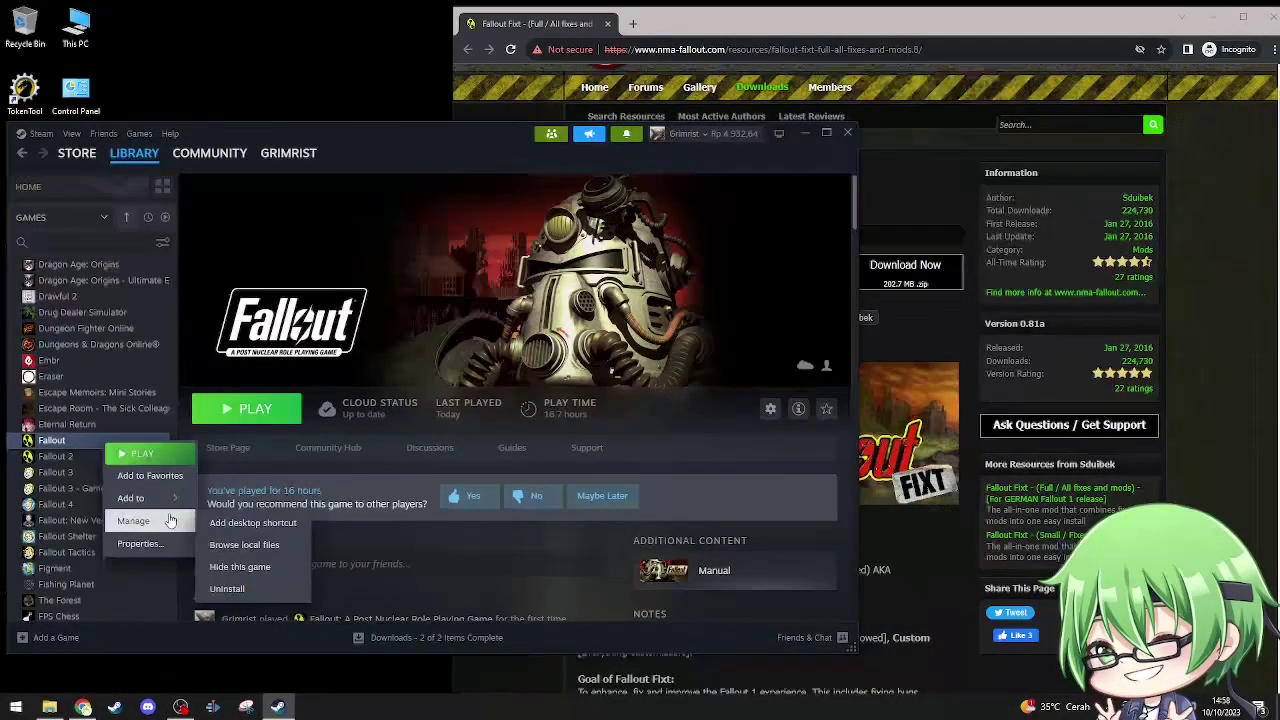
{"action": "left_click", "coordinate": [244, 549]}
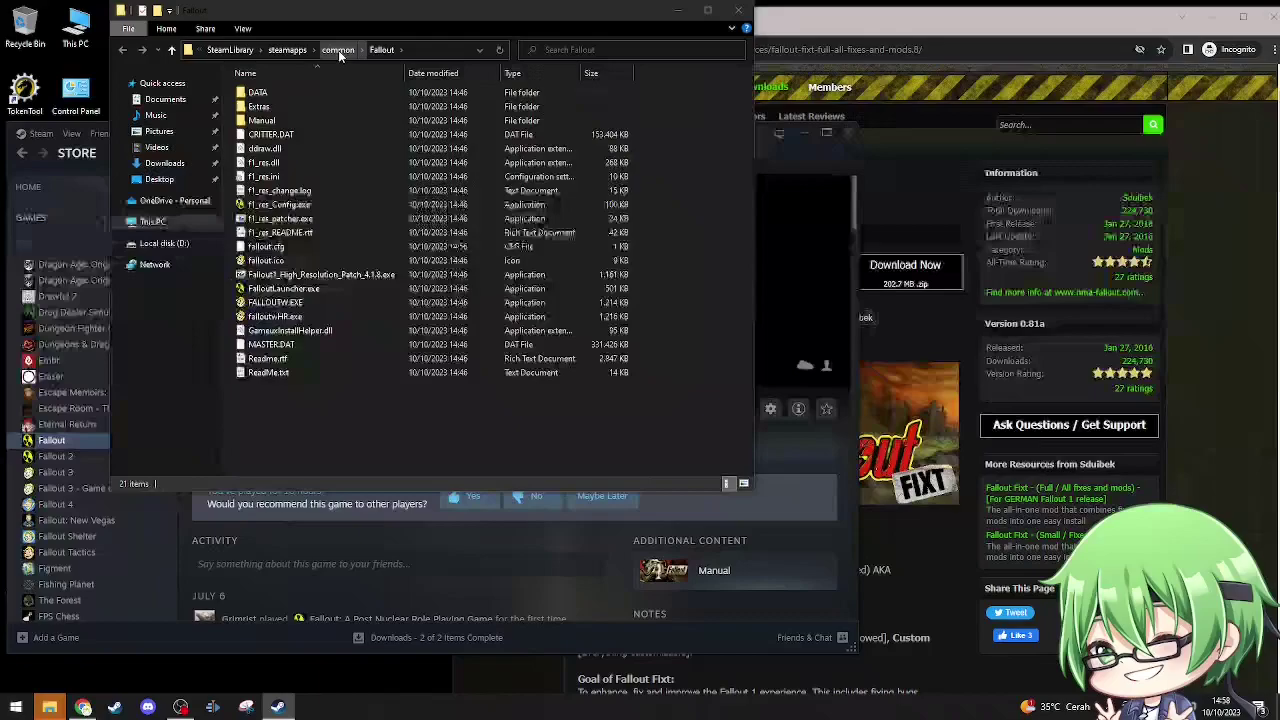
{"action": "left_click", "coordinate": [338, 50]}
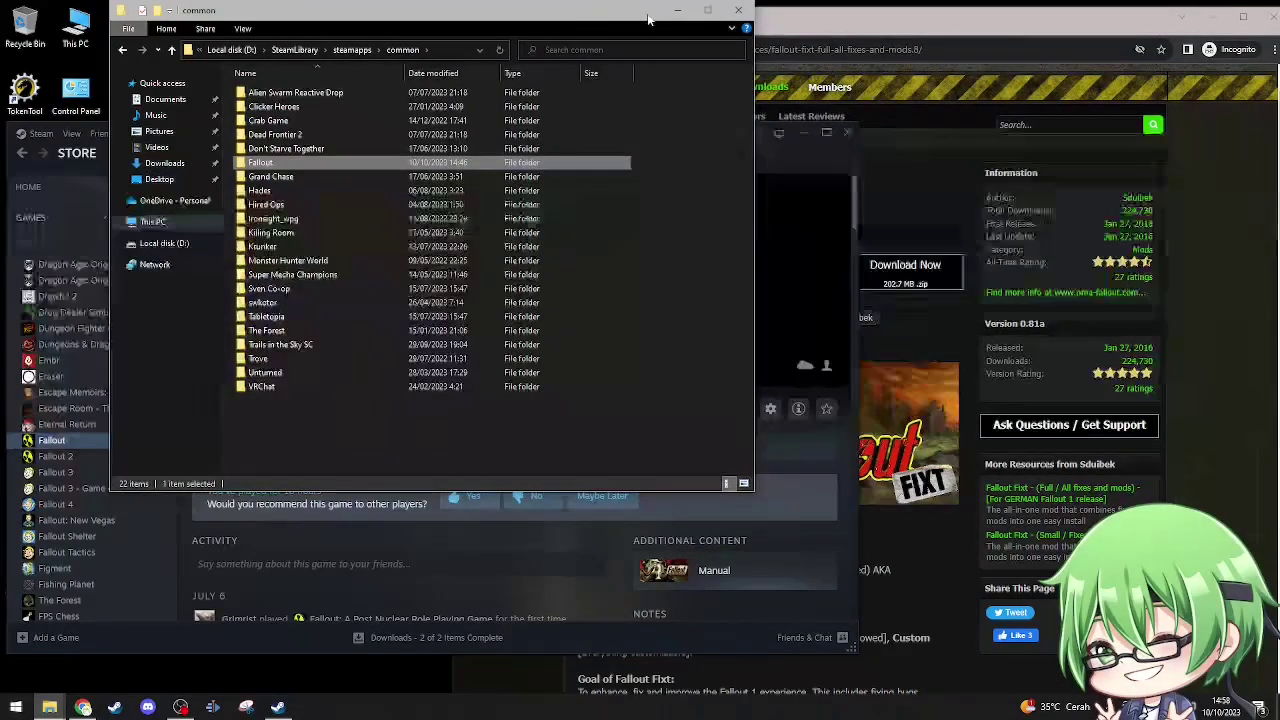
{"action": "left_click", "coordinate": [677, 10]}
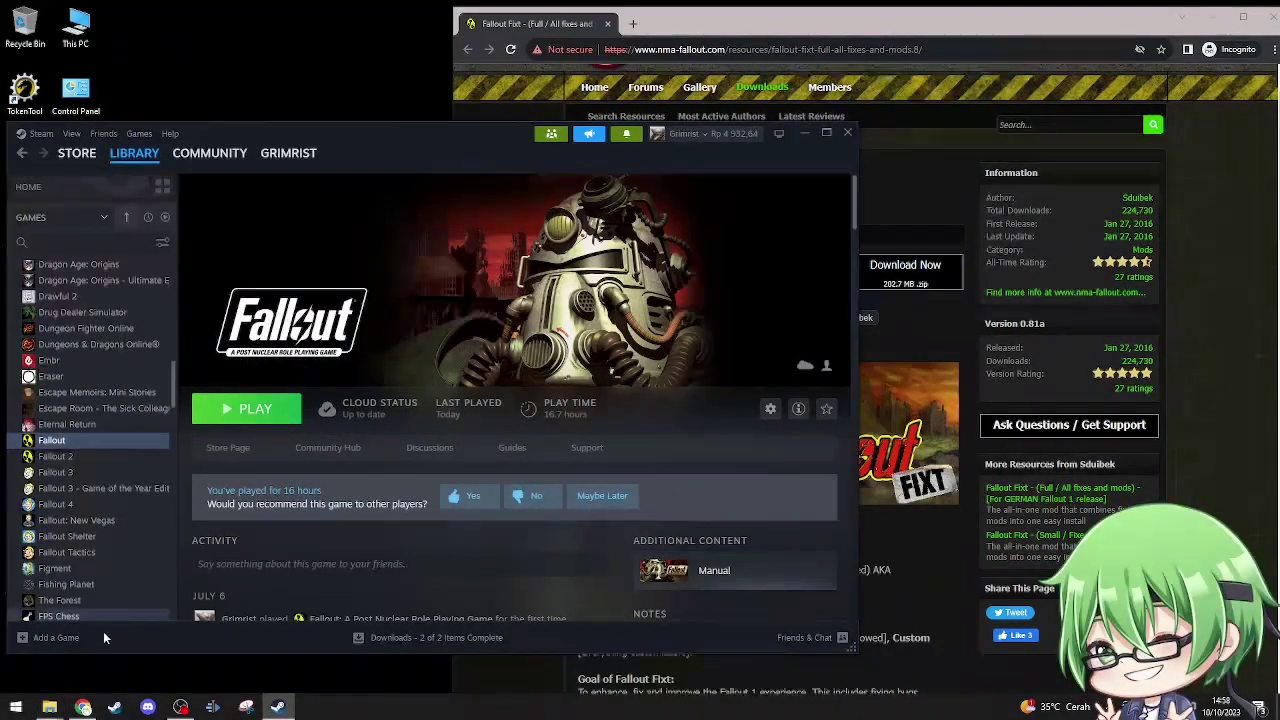
Run Fallout_Fixt_0.81alpha_FULL_CUSTOM.exe from the Fallout 1 mods folder, allowing it despite the security warning
{"action": "mouse_move", "coordinate": [57, 706]}
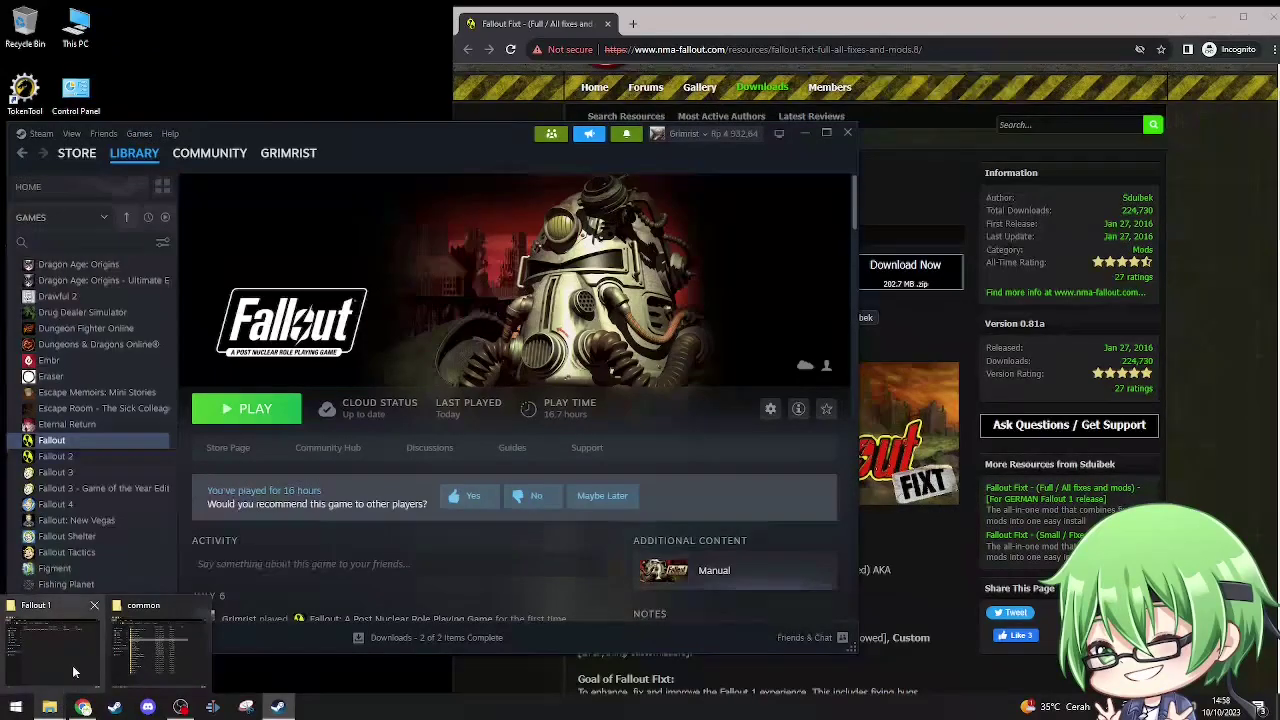
{"action": "left_click", "coordinate": [75, 663]}
{"action": "double_click", "coordinate": [325, 288]}
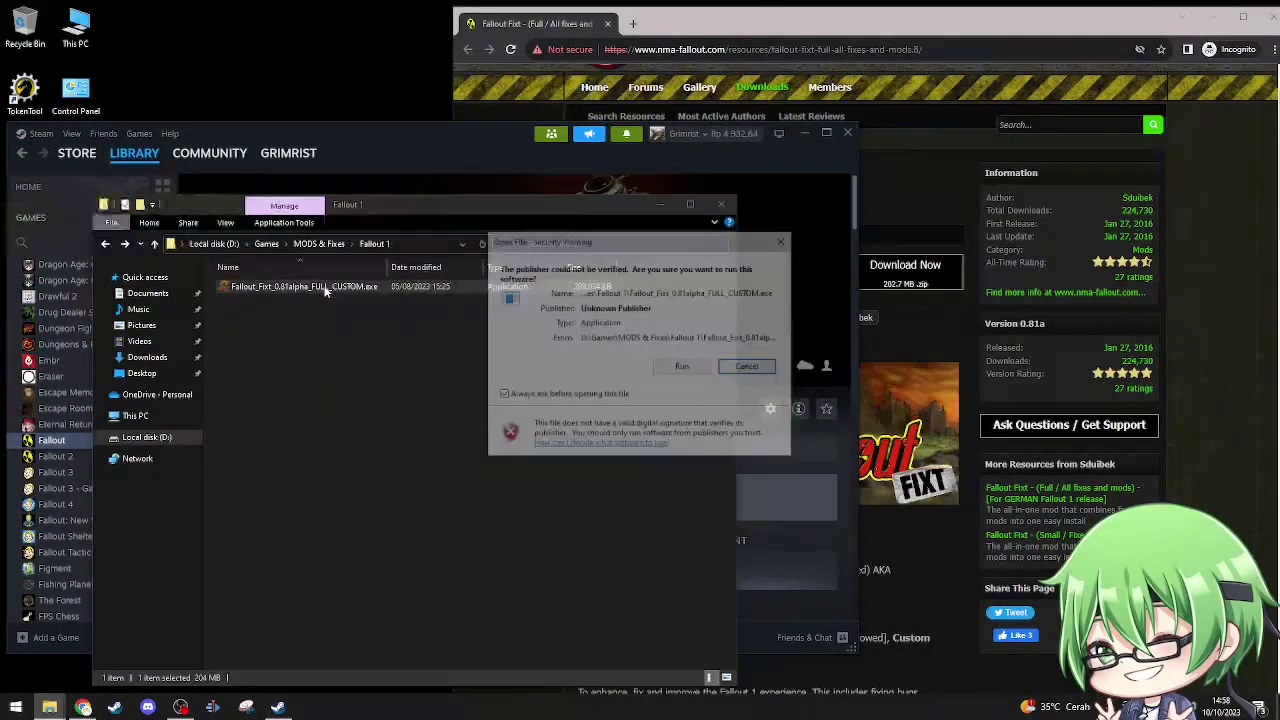
{"action": "left_click", "coordinate": [700, 368]}
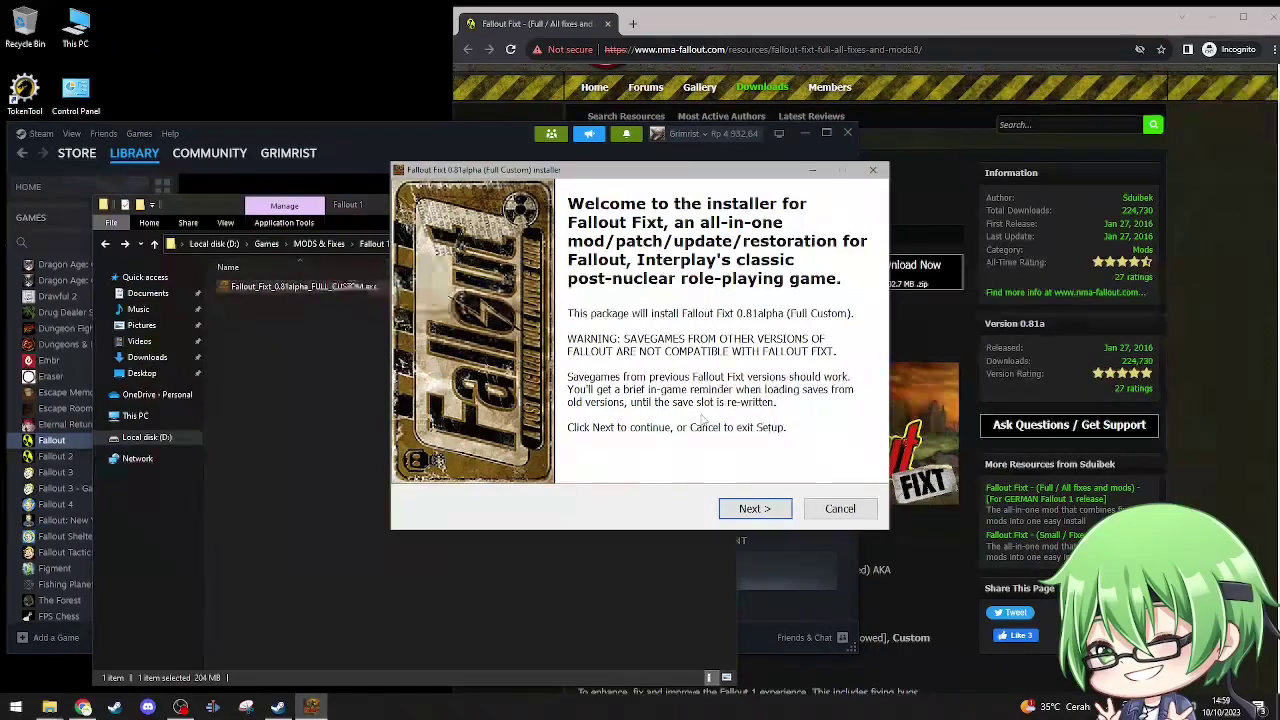
Accept the installer's license agreement by confirming that all Fallout 1 data is backed up
{"action": "left_click", "coordinate": [752, 509]}
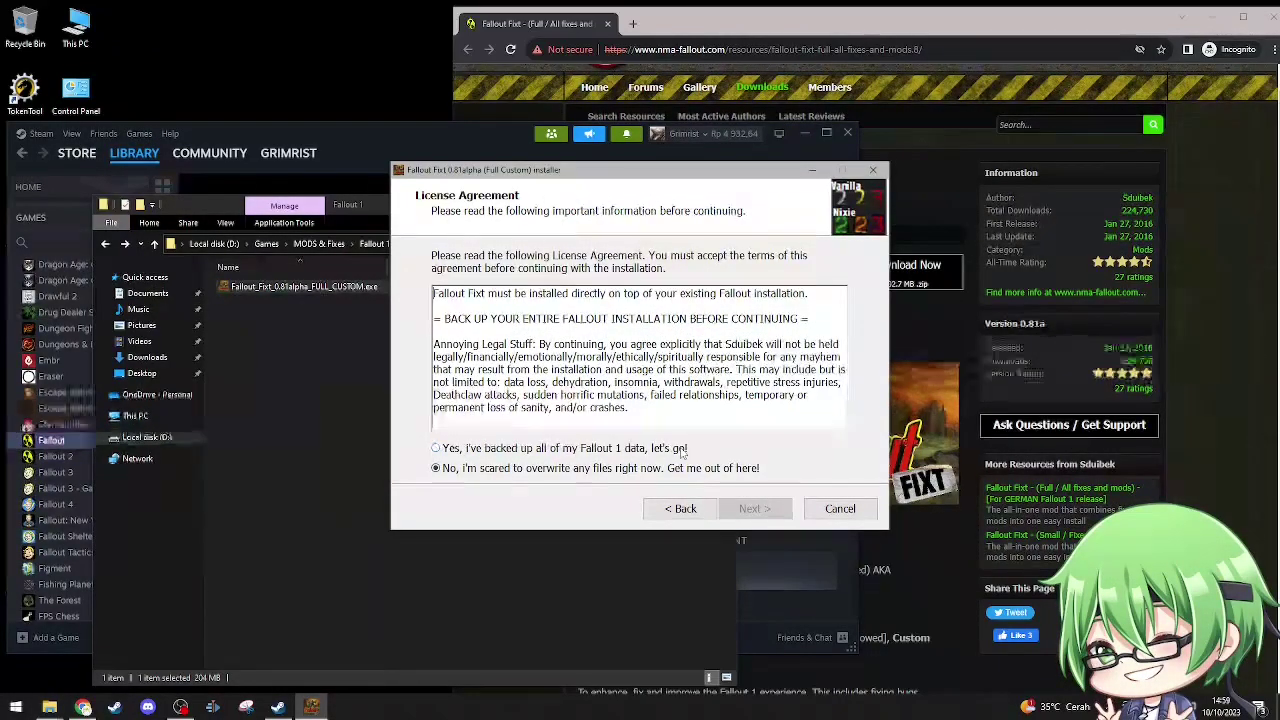
{"action": "left_click", "coordinate": [679, 449]}
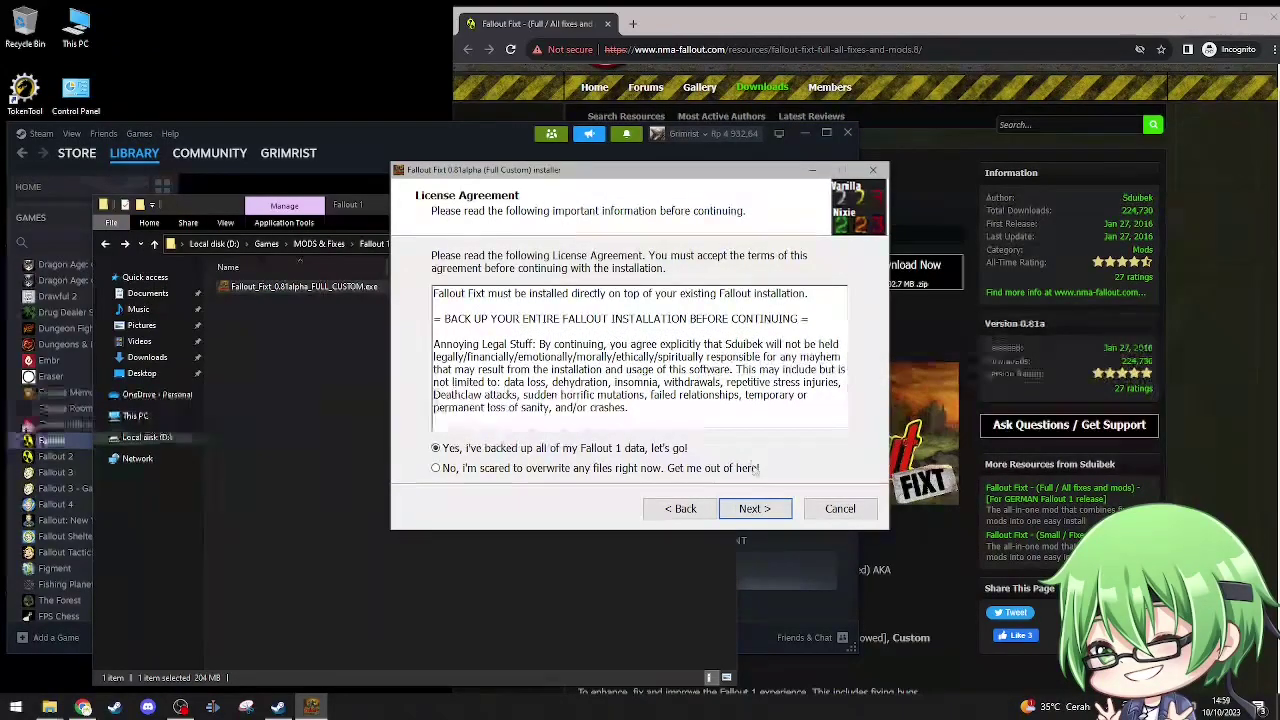
{"action": "left_click", "coordinate": [763, 511]}
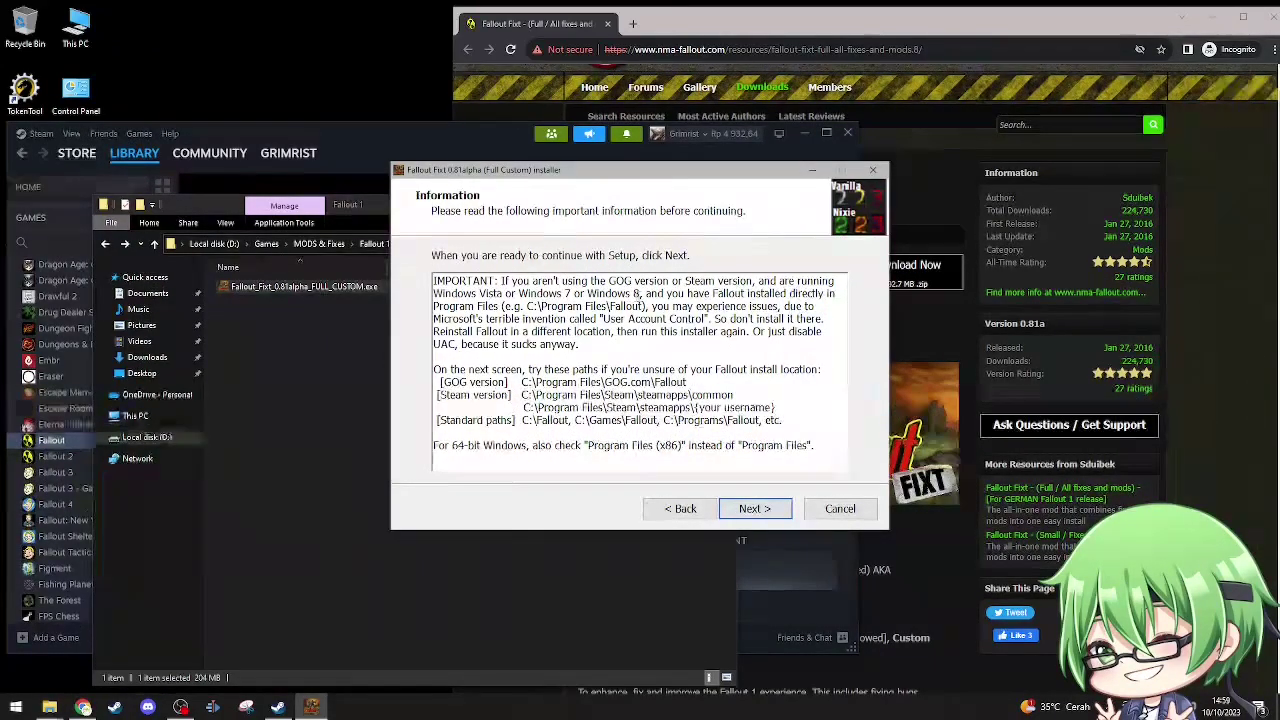
Review the suggested Steam version install path on the information page and continue to the destination selection
{"action": "left_click", "coordinate": [579, 305]}
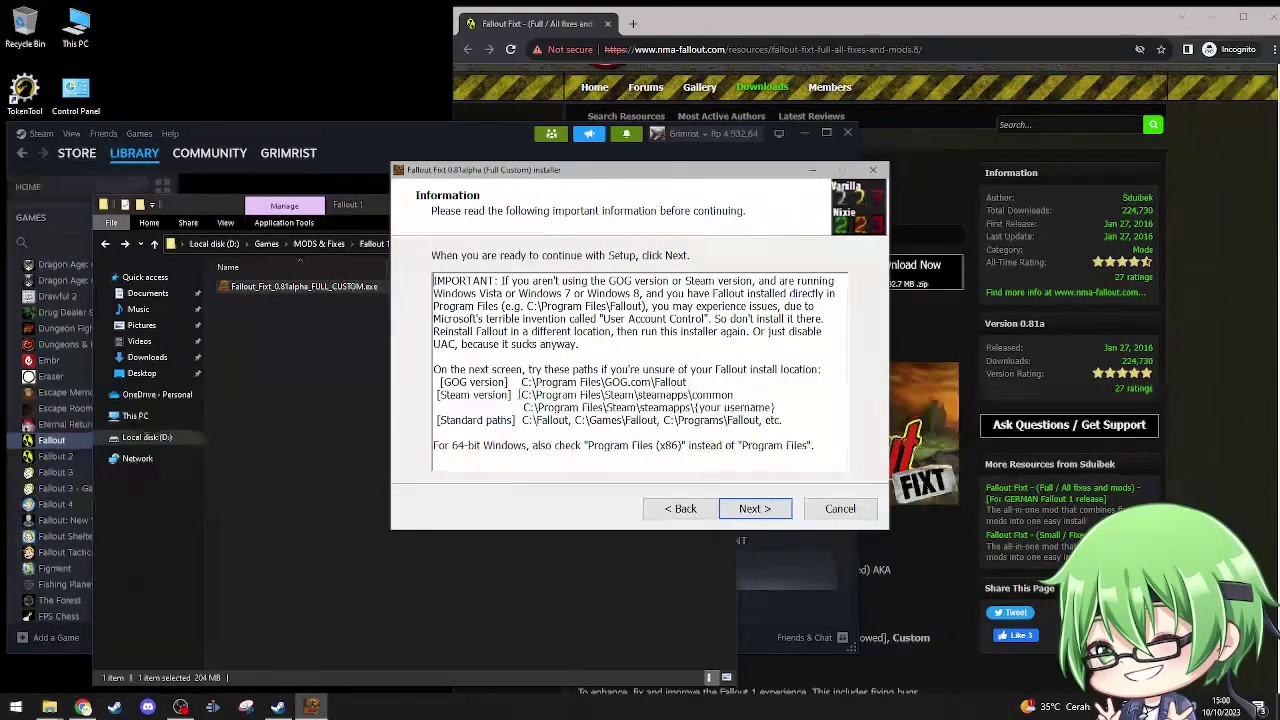
{"action": "left_click_drag", "start_coordinate": [520, 395], "coordinate": [720, 396]}
{"action": "left_click", "coordinate": [734, 395]}
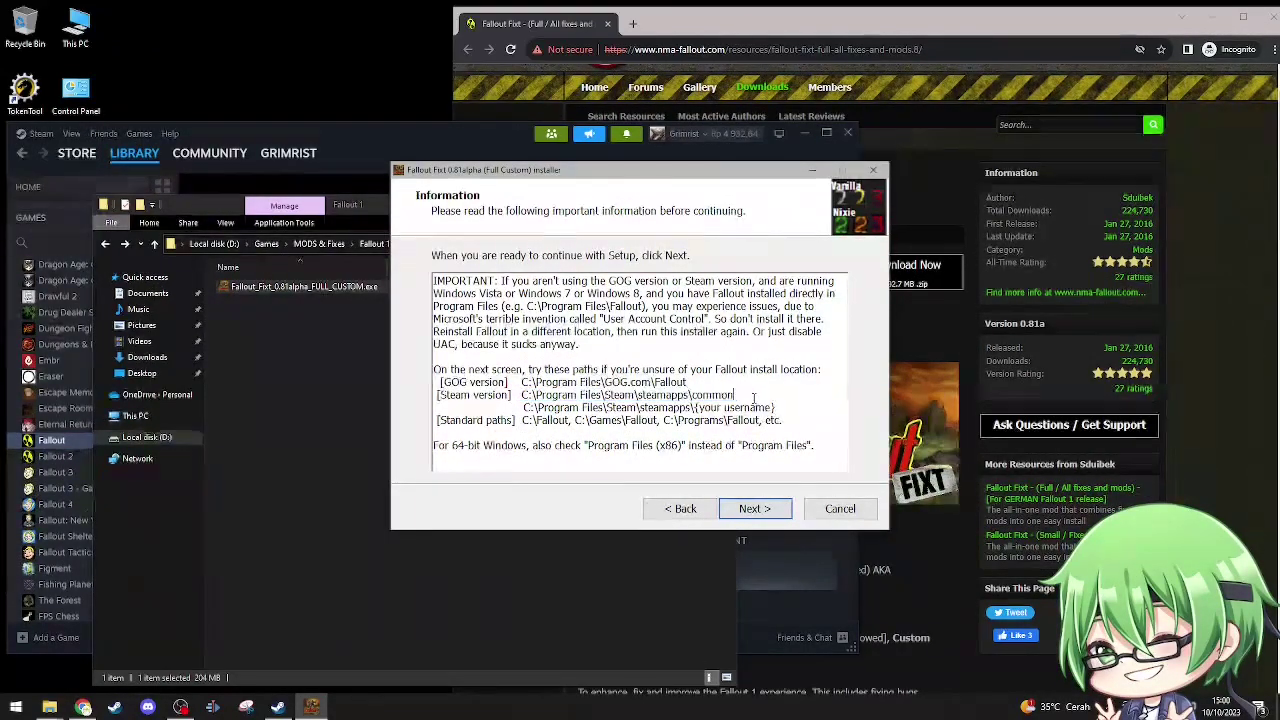
{"action": "left_click", "coordinate": [752, 508]}
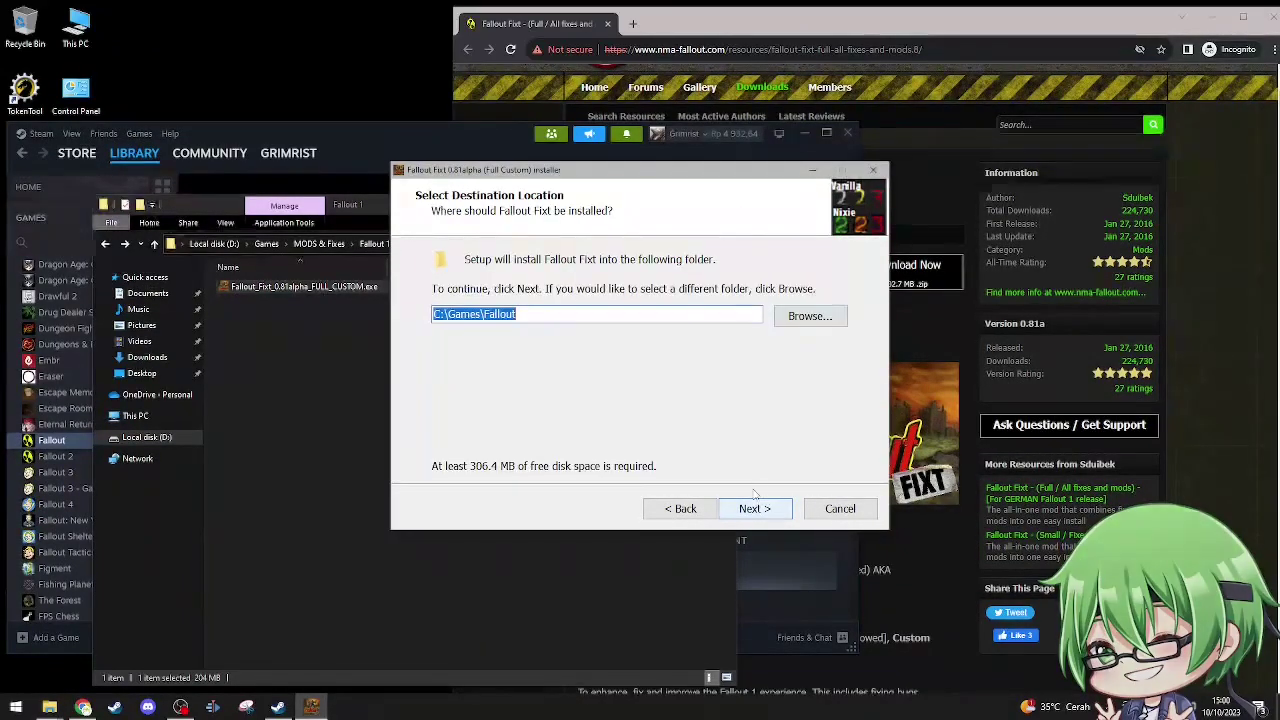
Set the install destination to the Fallout folder under SteamLibrary\steamapps\common on drive D and continue to component selection
{"action": "left_click", "coordinate": [822, 318]}
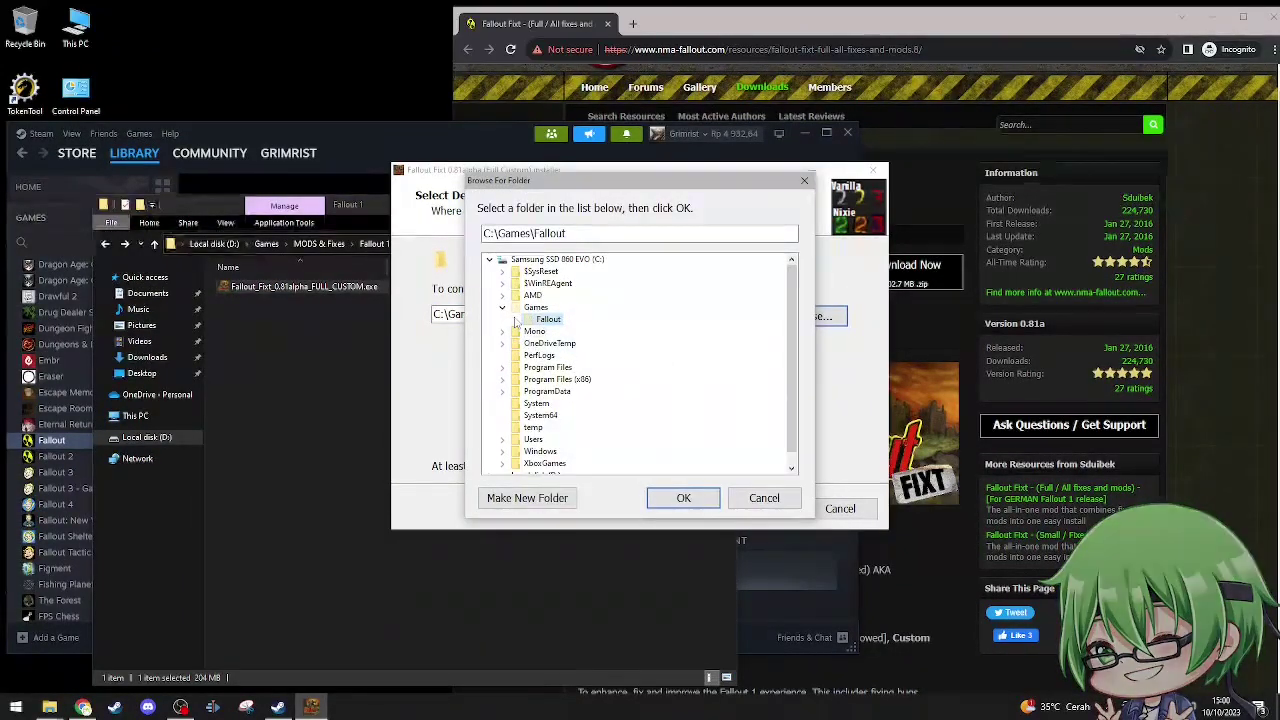
{"action": "left_click", "coordinate": [489, 259]}
{"action": "left_click", "coordinate": [489, 271]}
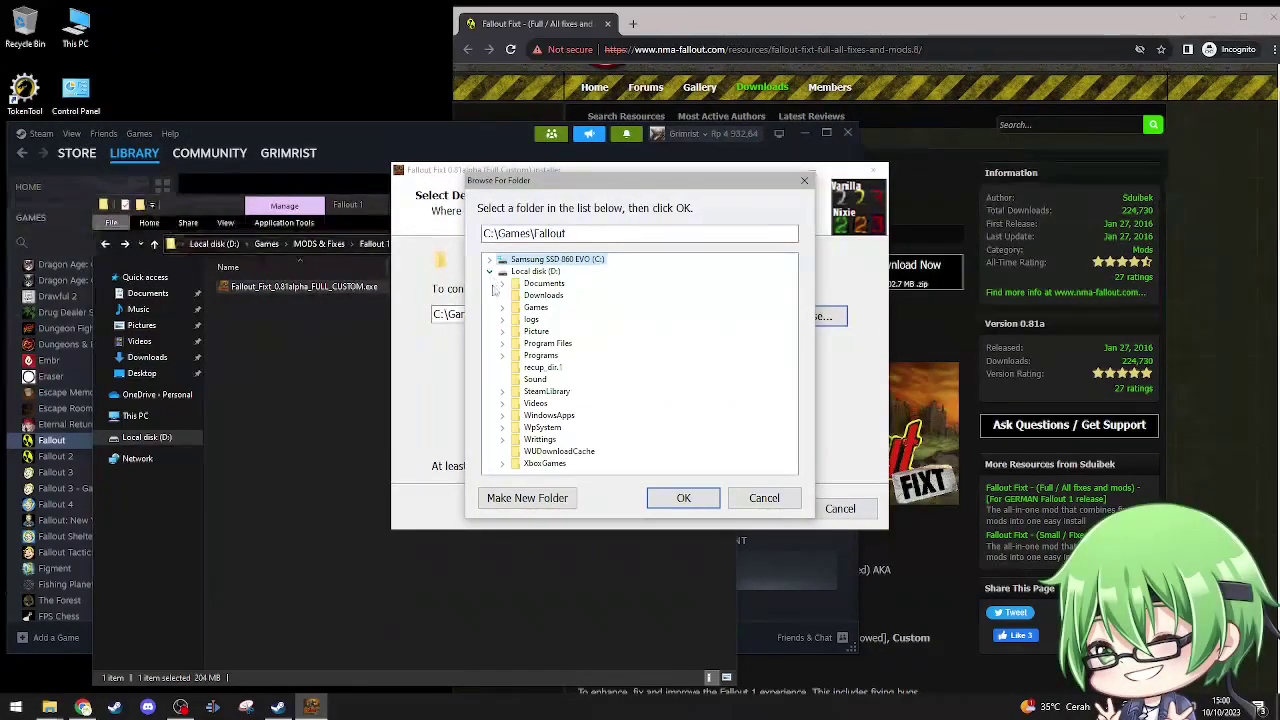
{"action": "left_click", "coordinate": [503, 392]}
{"action": "left_click", "coordinate": [515, 403]}
{"action": "left_click", "coordinate": [527, 415]}
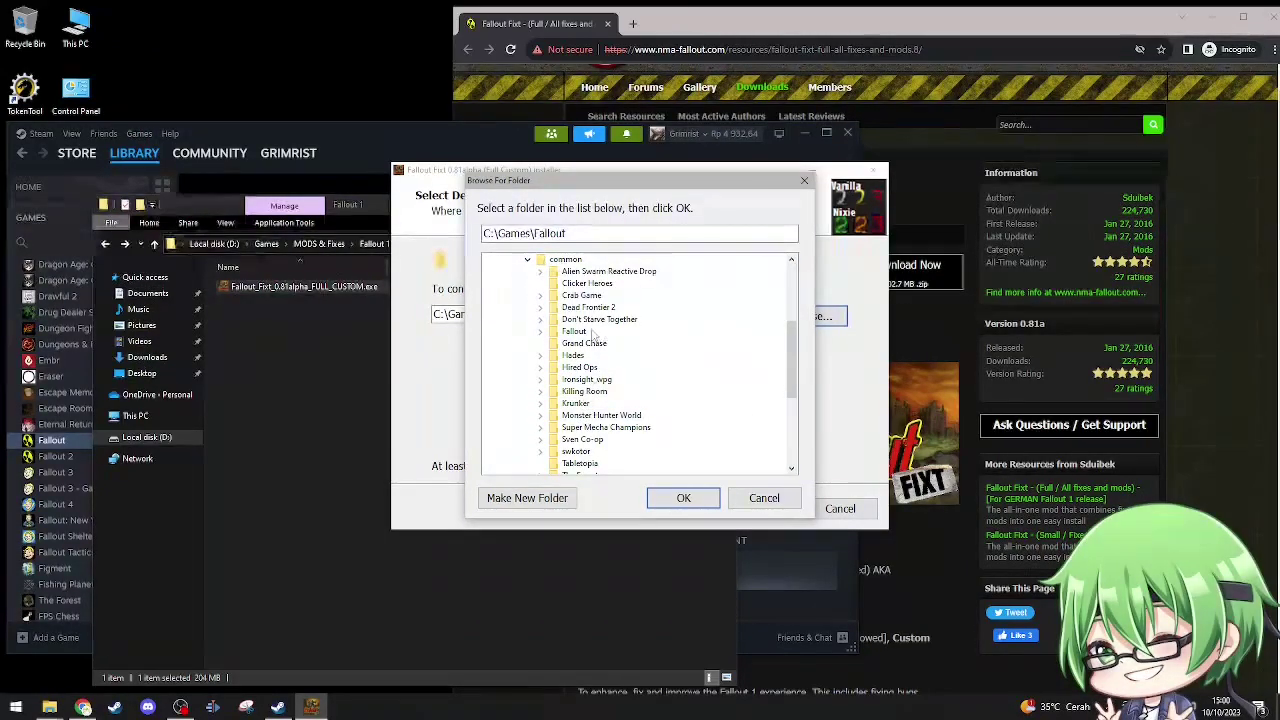
{"action": "key", "text": "f"}
{"action": "left_click", "coordinate": [683, 497]}
{"action": "left_click", "coordinate": [755, 508]}
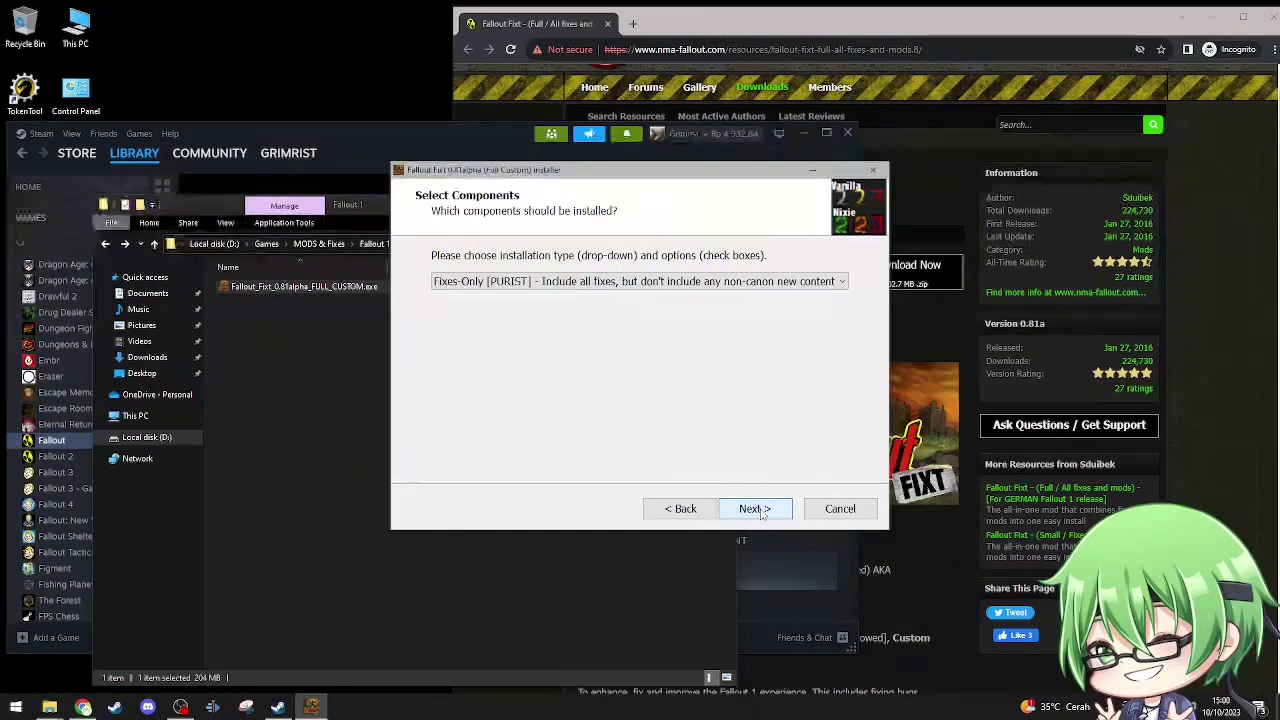
Choose the Custom installation type with customizable new content and review the vault water time limit options
{"action": "left_click", "coordinate": [817, 283]}
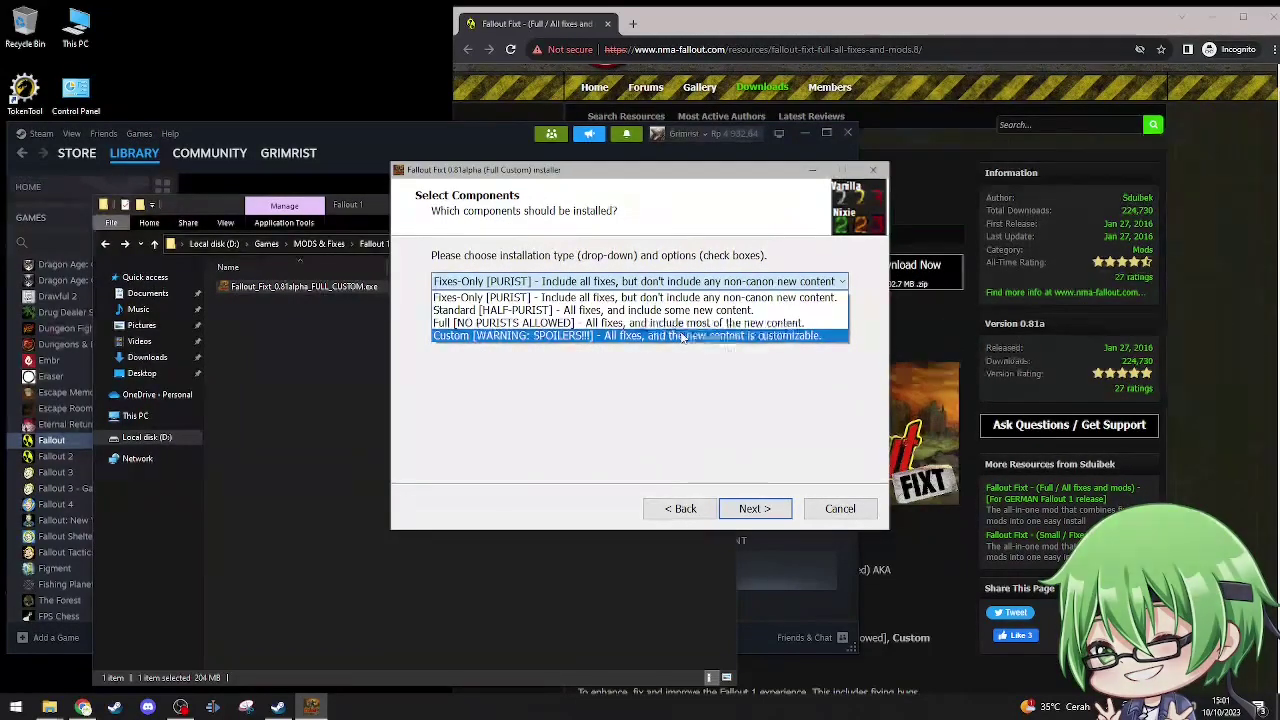
{"action": "left_click", "coordinate": [683, 336]}
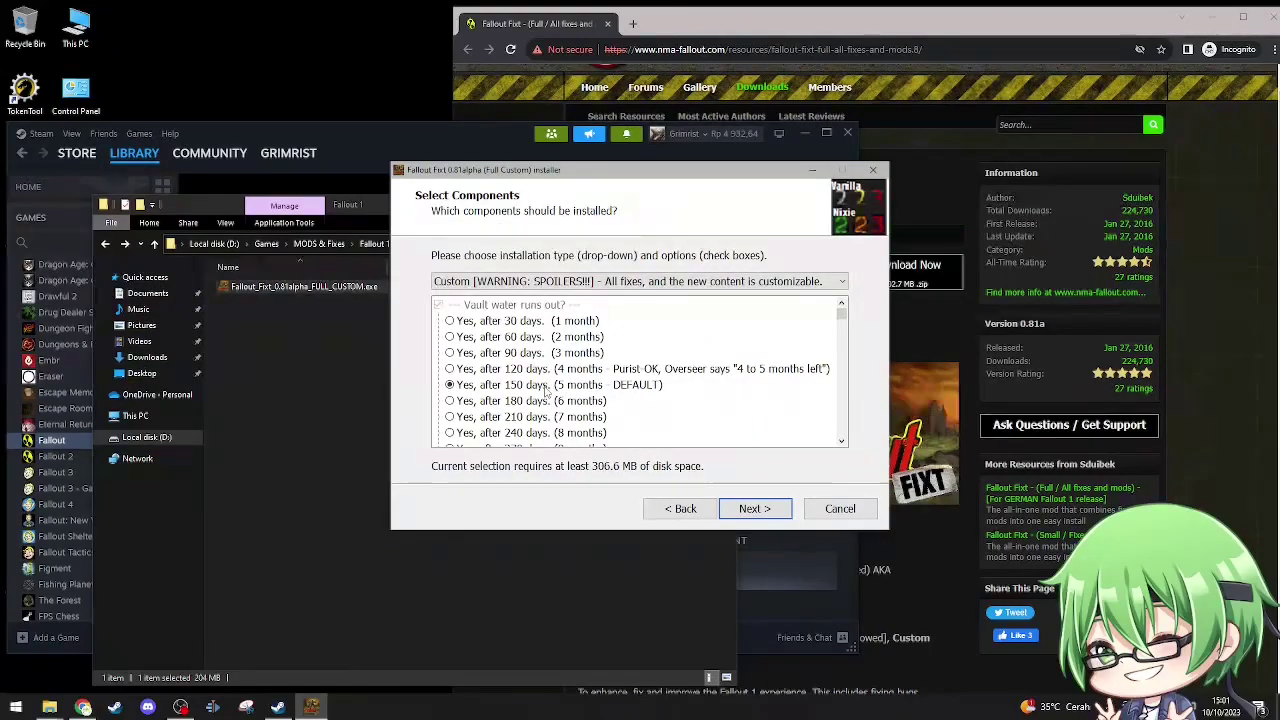
{"action": "scroll", "coordinate": [560, 390], "scroll_direction": "down", "scroll_amount": 5}
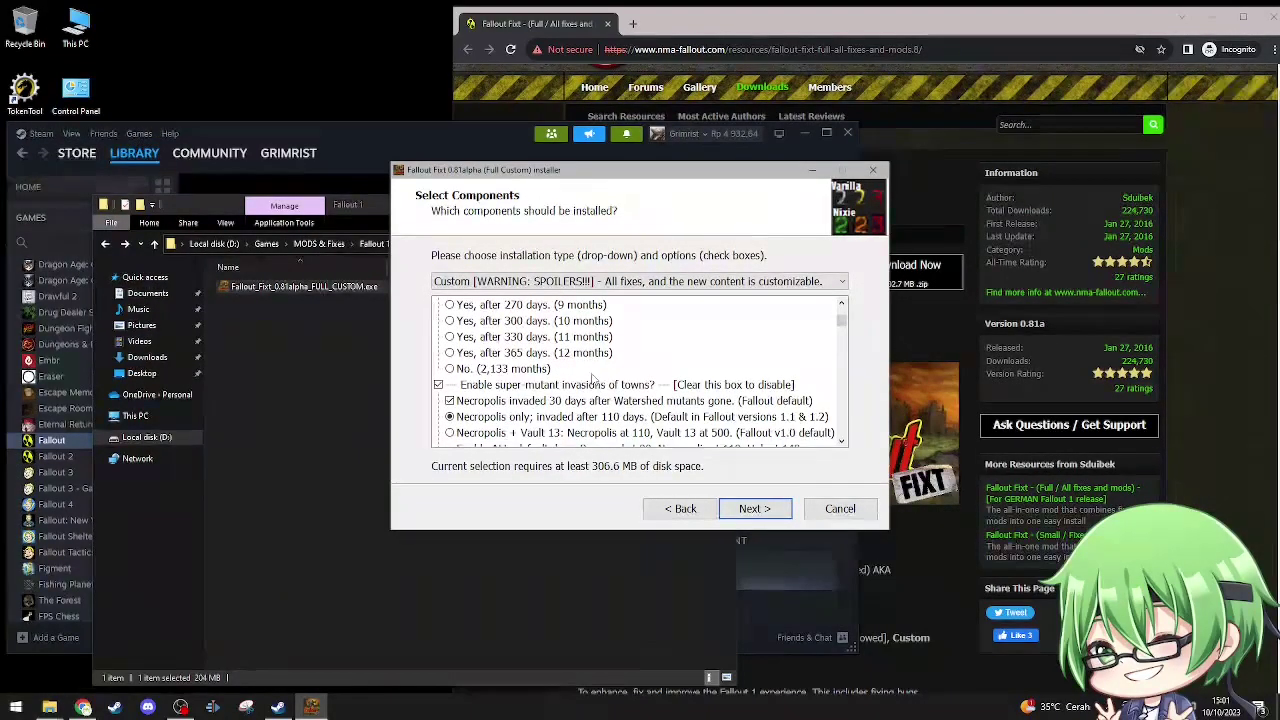
{"action": "scroll", "coordinate": [580, 383], "scroll_direction": "up", "scroll_amount": 4}
{"action": "scroll", "coordinate": [560, 378], "scroll_direction": "down", "scroll_amount": 4}
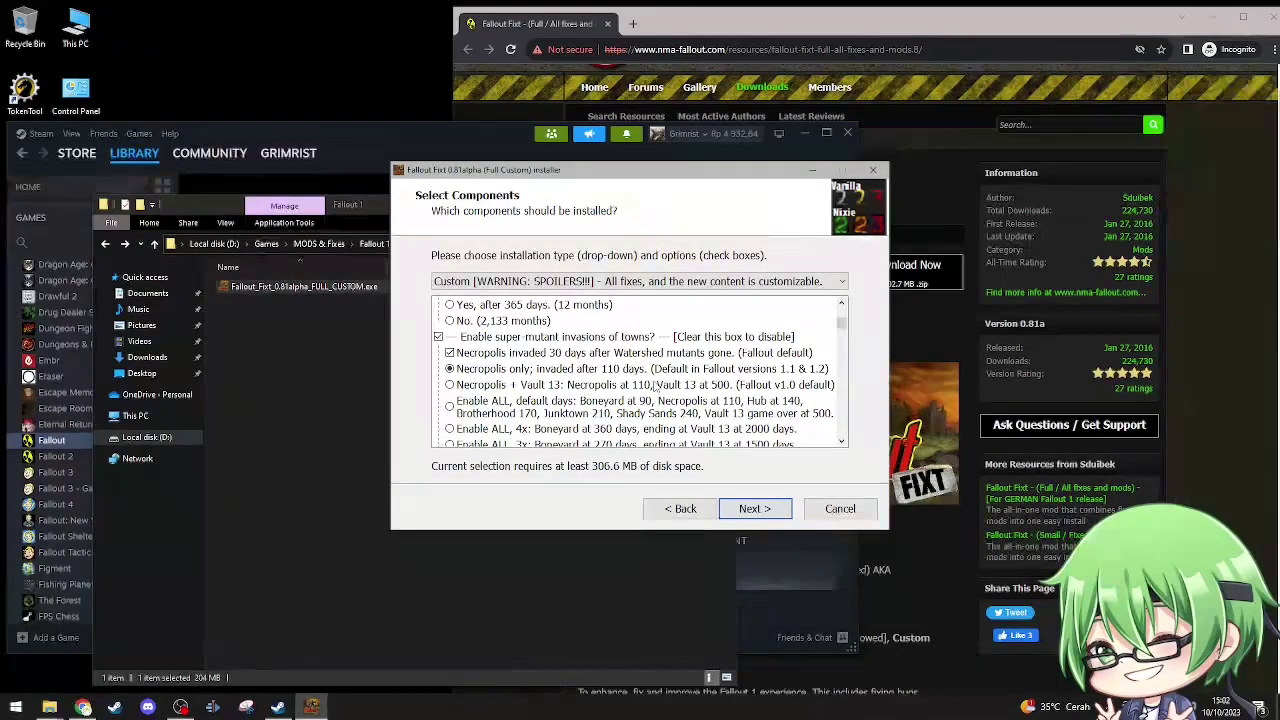
Try the super mutant invasion options, ending on Necropolis only after 110 days with the 30-day Watershed invasion enabled
{"action": "left_click", "coordinate": [470, 385]}
{"action": "left_click", "coordinate": [476, 369]}
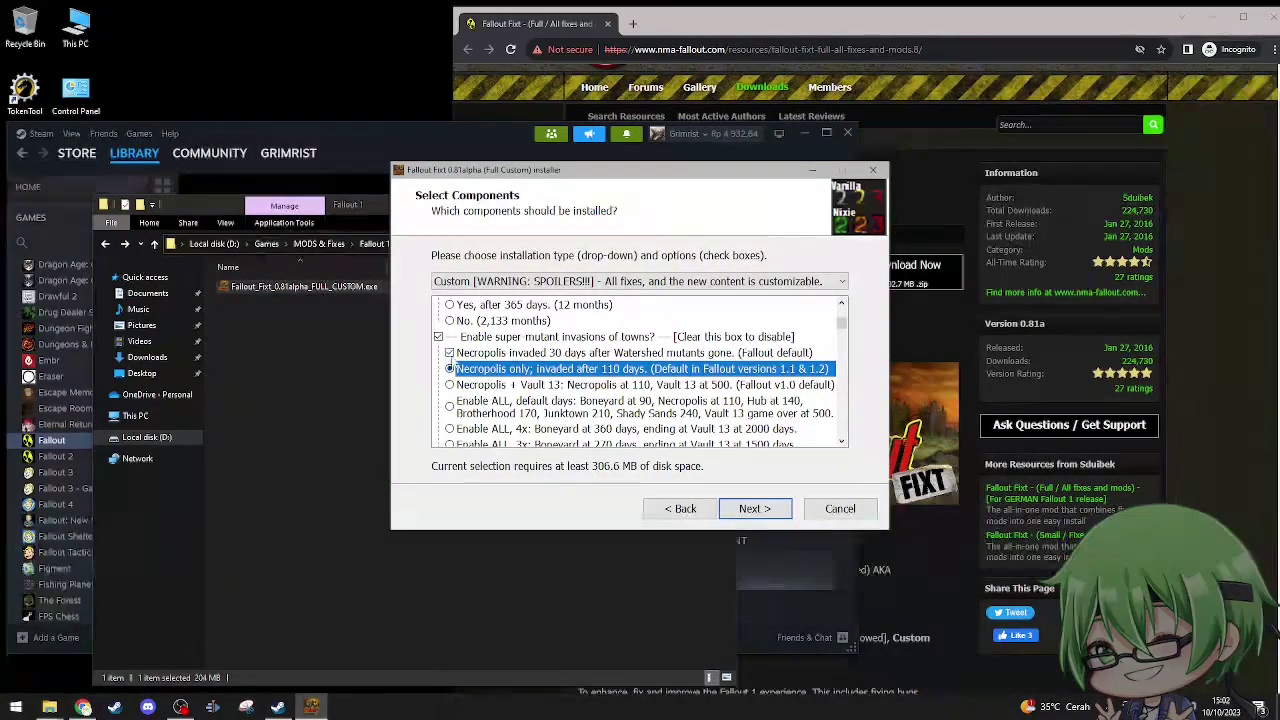
{"action": "left_click", "coordinate": [457, 354]}
{"action": "left_click", "coordinate": [457, 355]}
{"action": "left_click", "coordinate": [451, 370]}
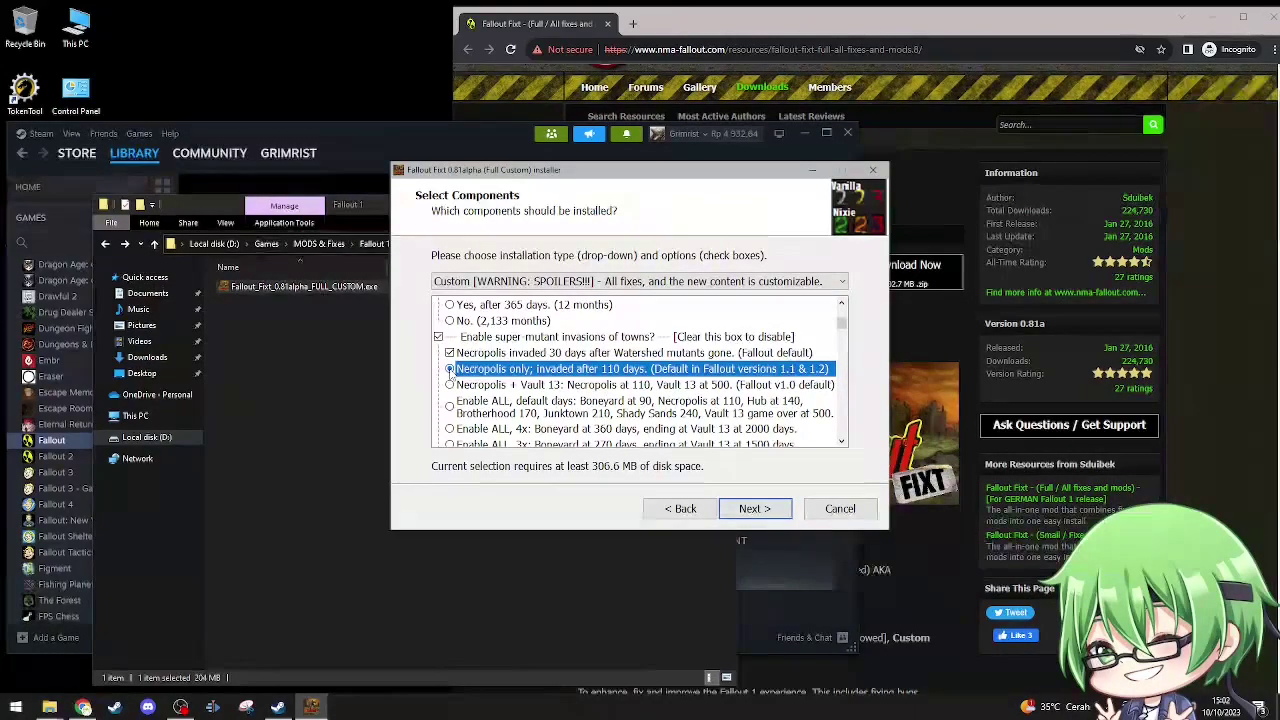
{"action": "scroll", "coordinate": [488, 384], "scroll_direction": "down", "scroll_amount": 1}
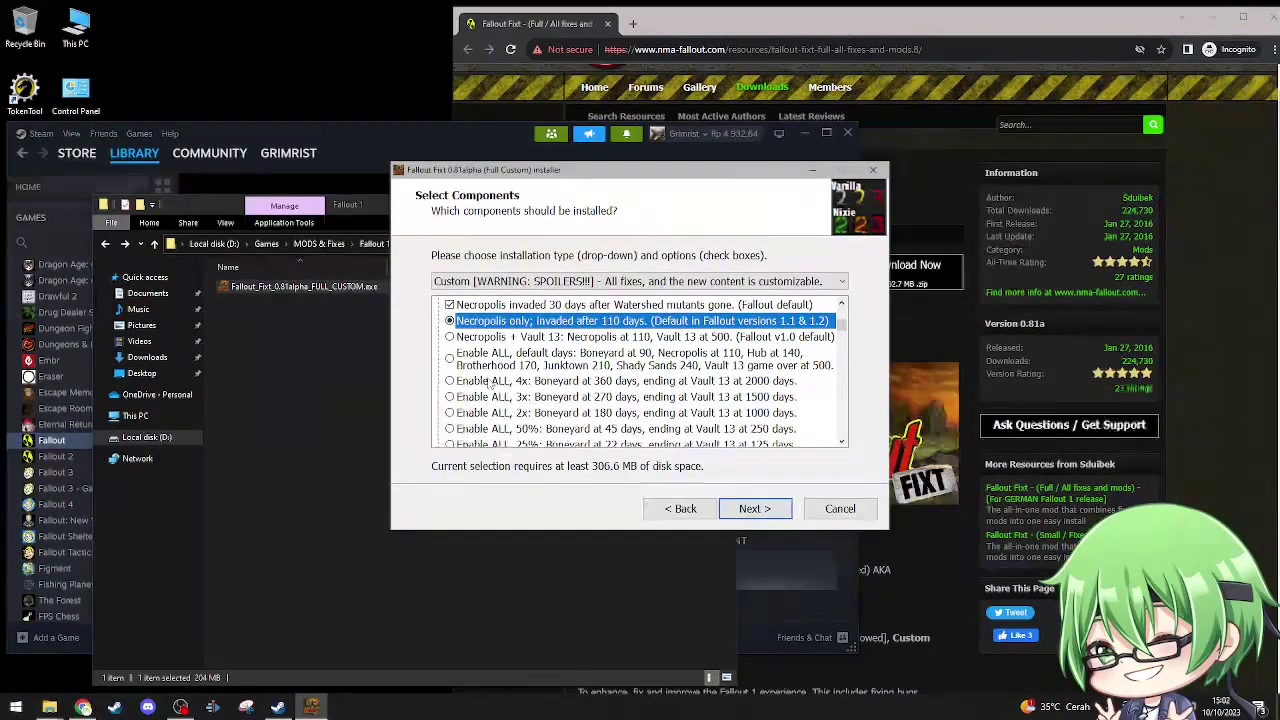
{"action": "scroll", "coordinate": [570, 340], "scroll_direction": "down", "scroll_amount": 1}
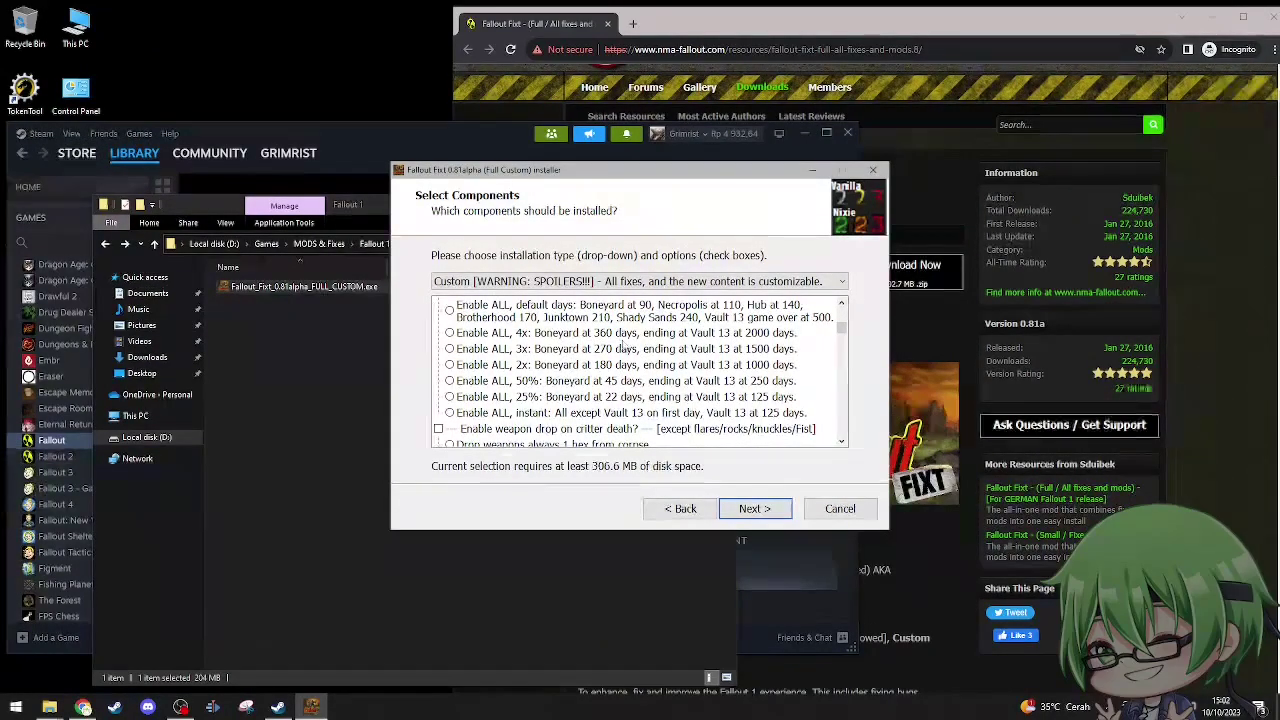
{"action": "scroll", "coordinate": [627, 366], "scroll_direction": "up", "scroll_amount": 2}
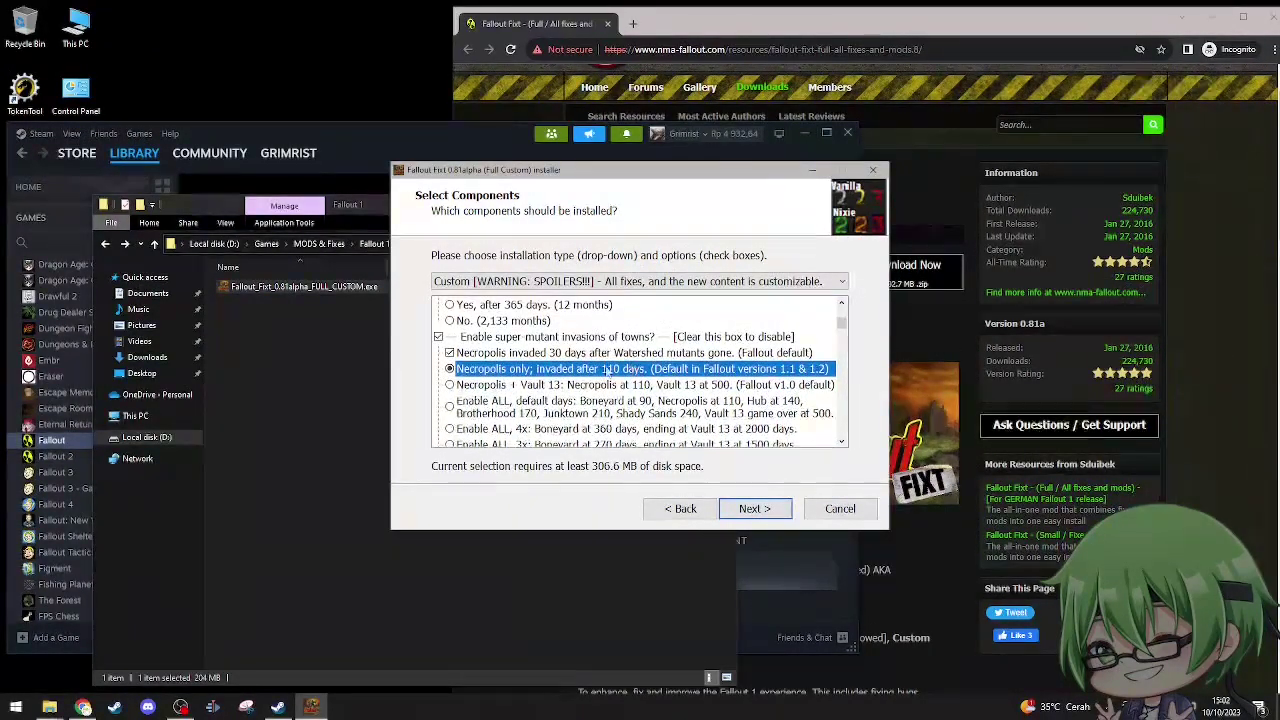
{"action": "left_click", "coordinate": [438, 337]}
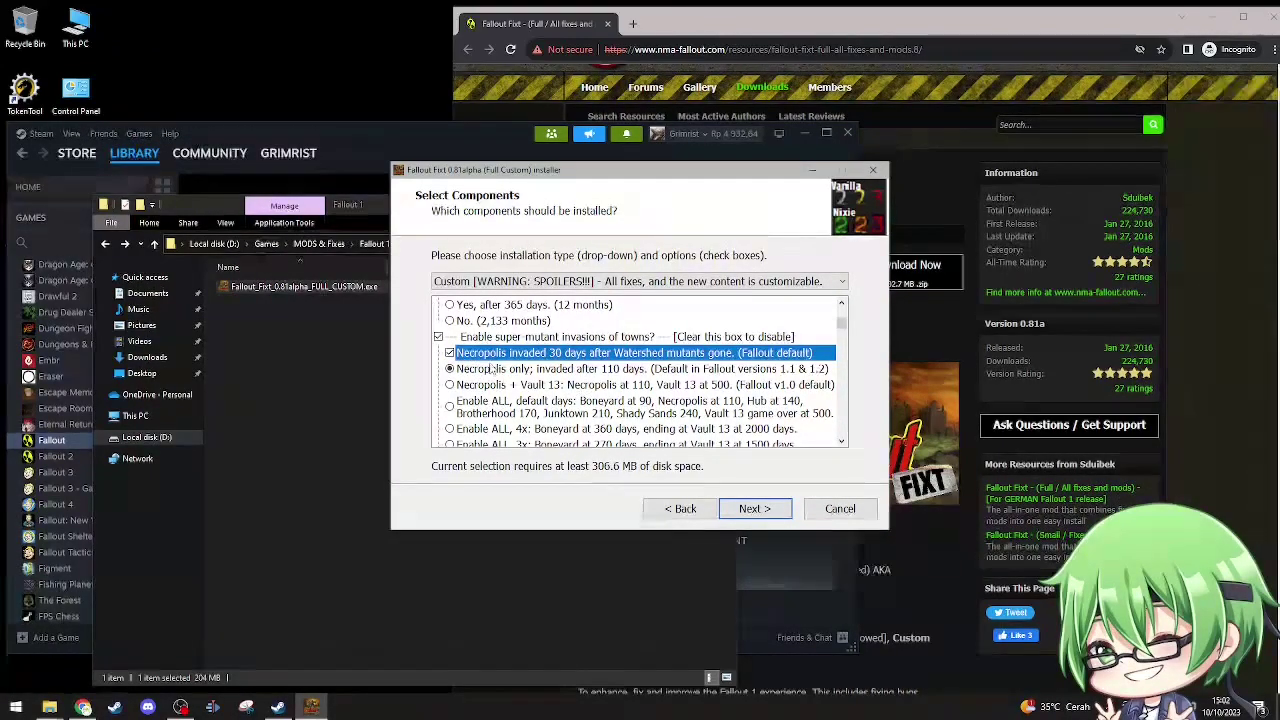
Examine the remaining super mutant invasion schedules and the options for weapon drop on critter death
{"action": "scroll", "coordinate": [487, 400], "scroll_direction": "down", "scroll_amount": 5}
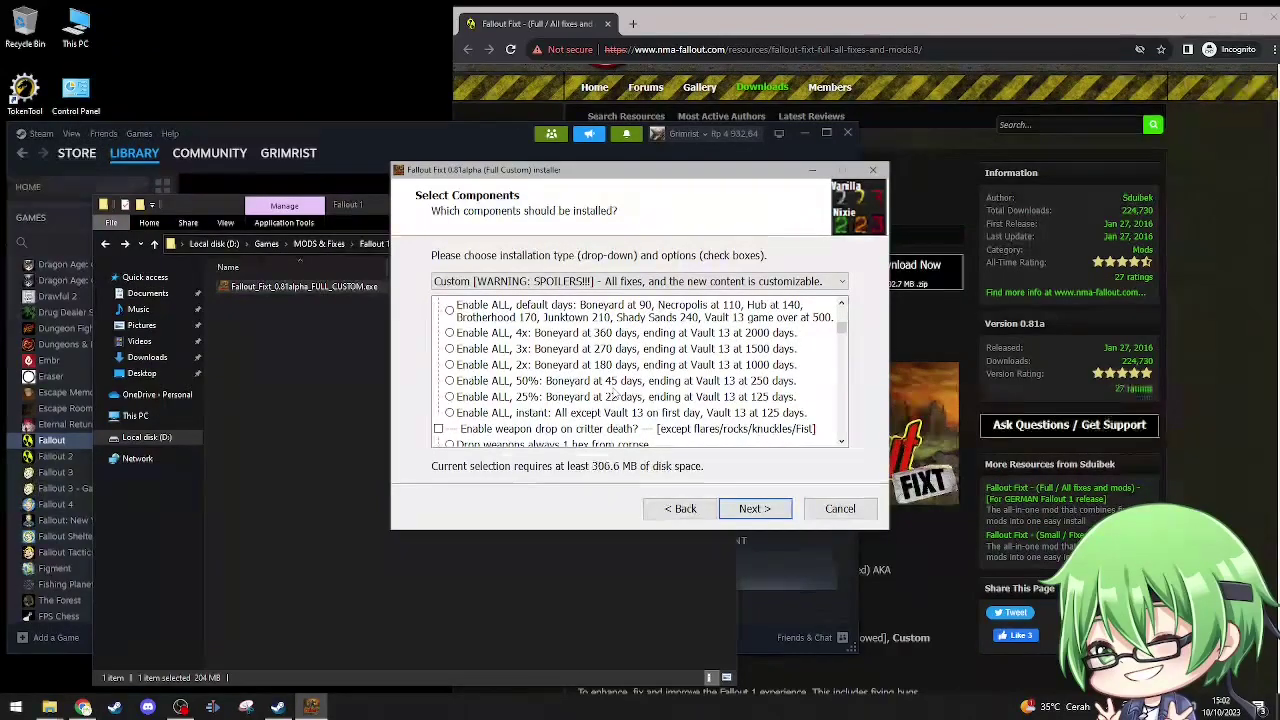
{"action": "scroll", "coordinate": [615, 393], "scroll_direction": "up", "scroll_amount": 3}
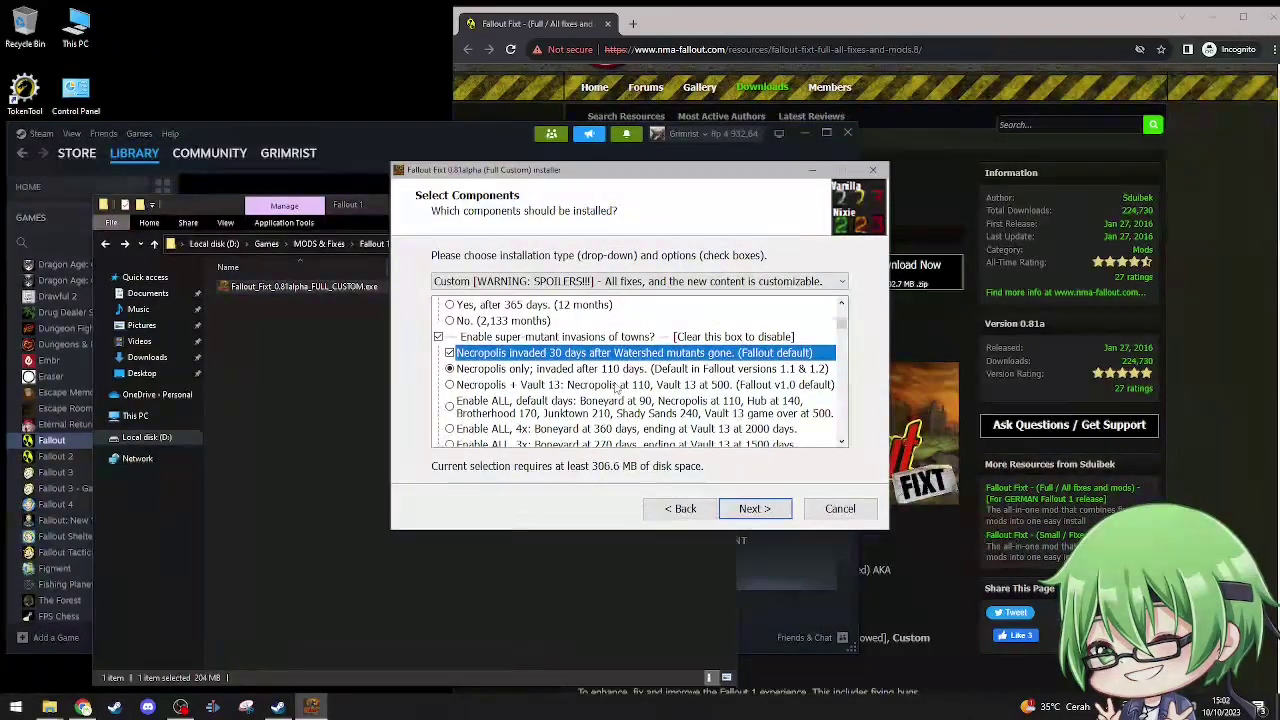
{"action": "scroll", "coordinate": [615, 390], "scroll_direction": "down", "scroll_amount": 3}
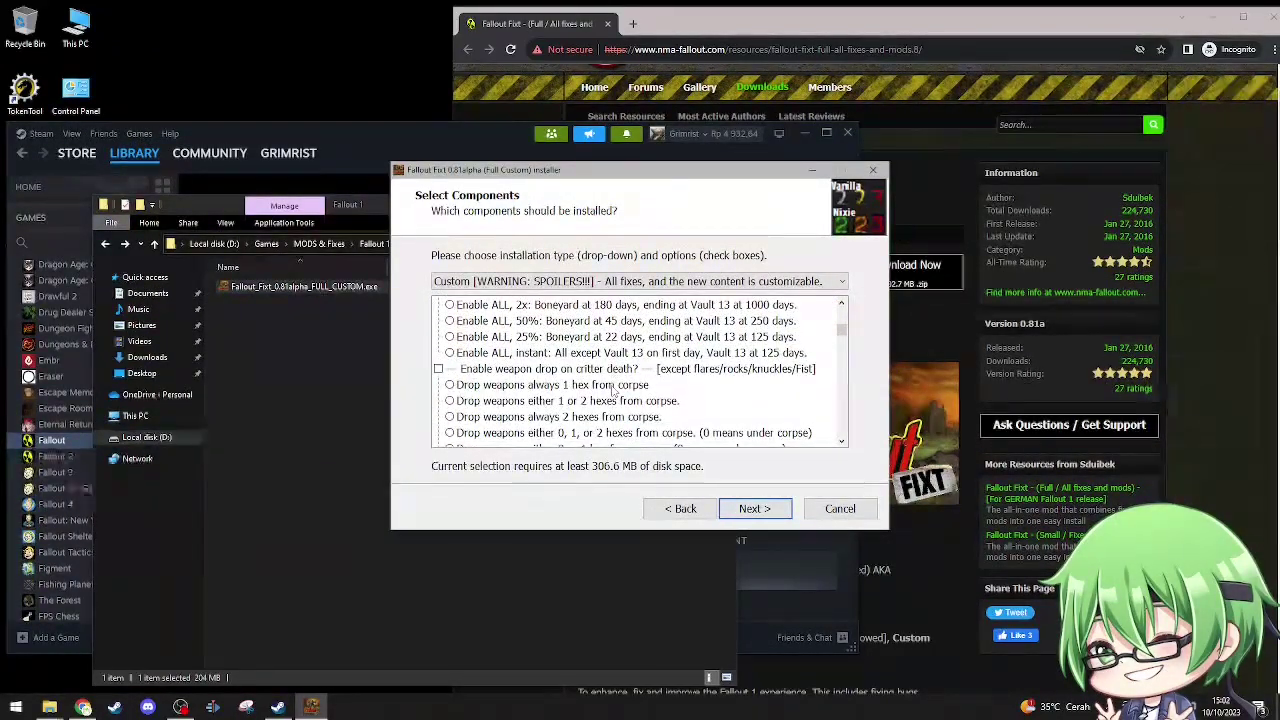
{"action": "scroll", "coordinate": [612, 392], "scroll_direction": "down", "scroll_amount": 1}
{"action": "scroll", "coordinate": [612, 393], "scroll_direction": "down", "scroll_amount": 1}
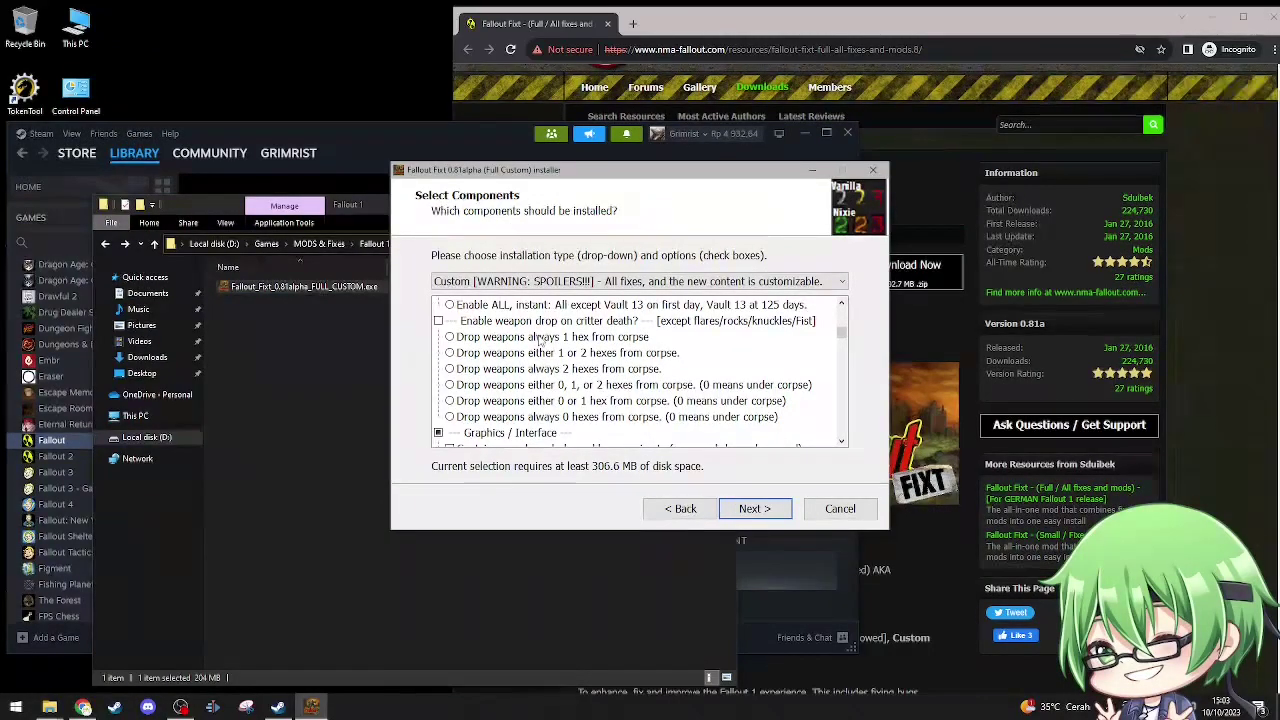
Enable animated containers, the blood-red main menu backdrop, 7 additional splash screens, the Child-Killer karma picture and faster running for slow NPCs
{"action": "scroll", "coordinate": [545, 342], "scroll_direction": "down", "scroll_amount": 2}
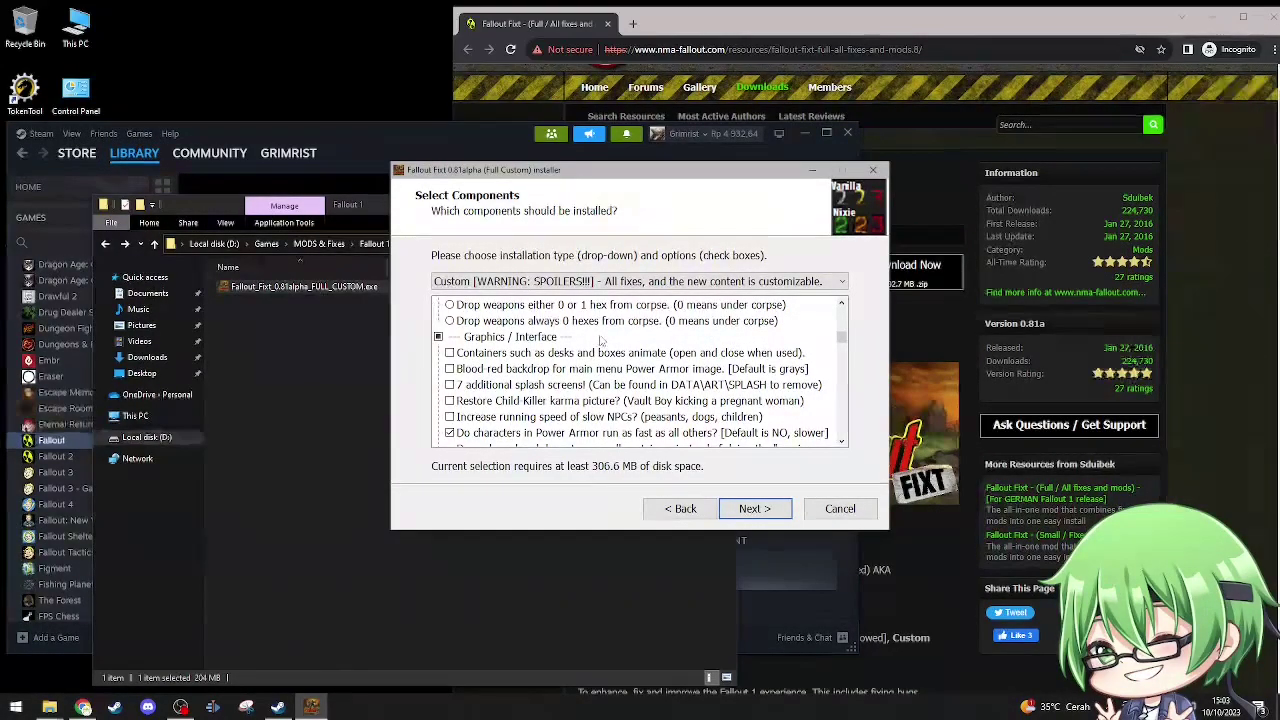
{"action": "left_click", "coordinate": [452, 356]}
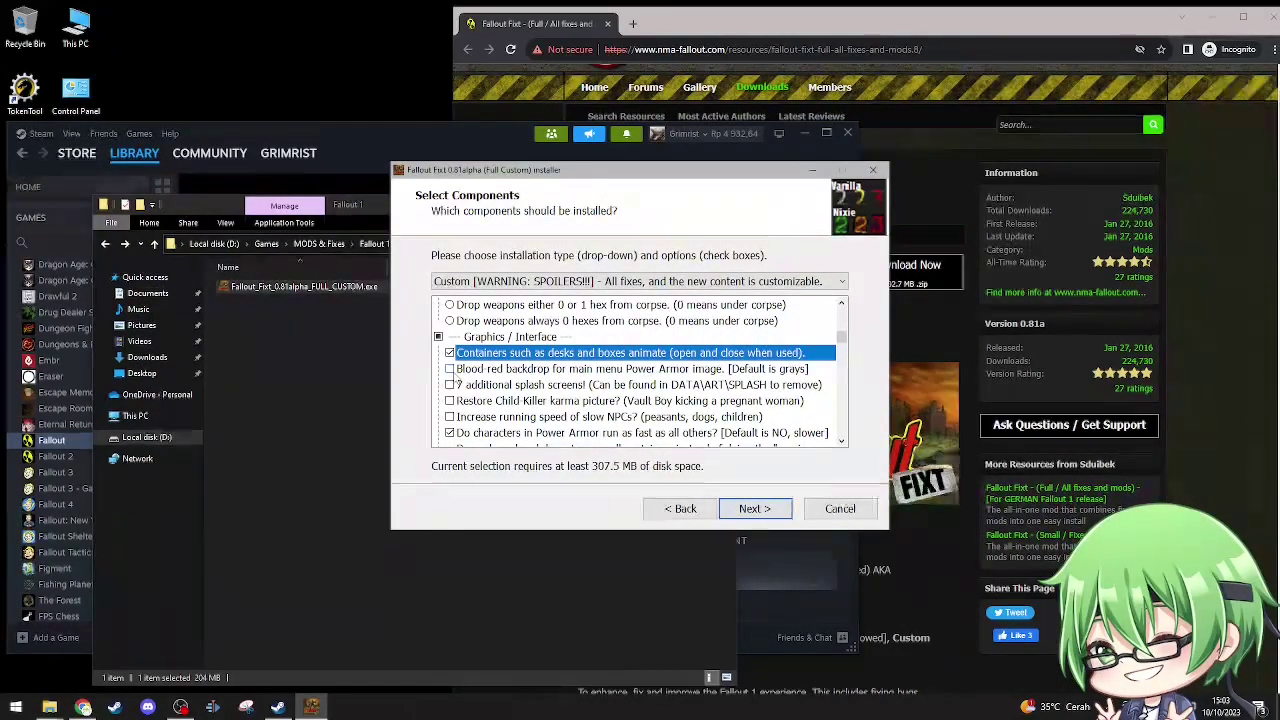
{"action": "left_click", "coordinate": [450, 369]}
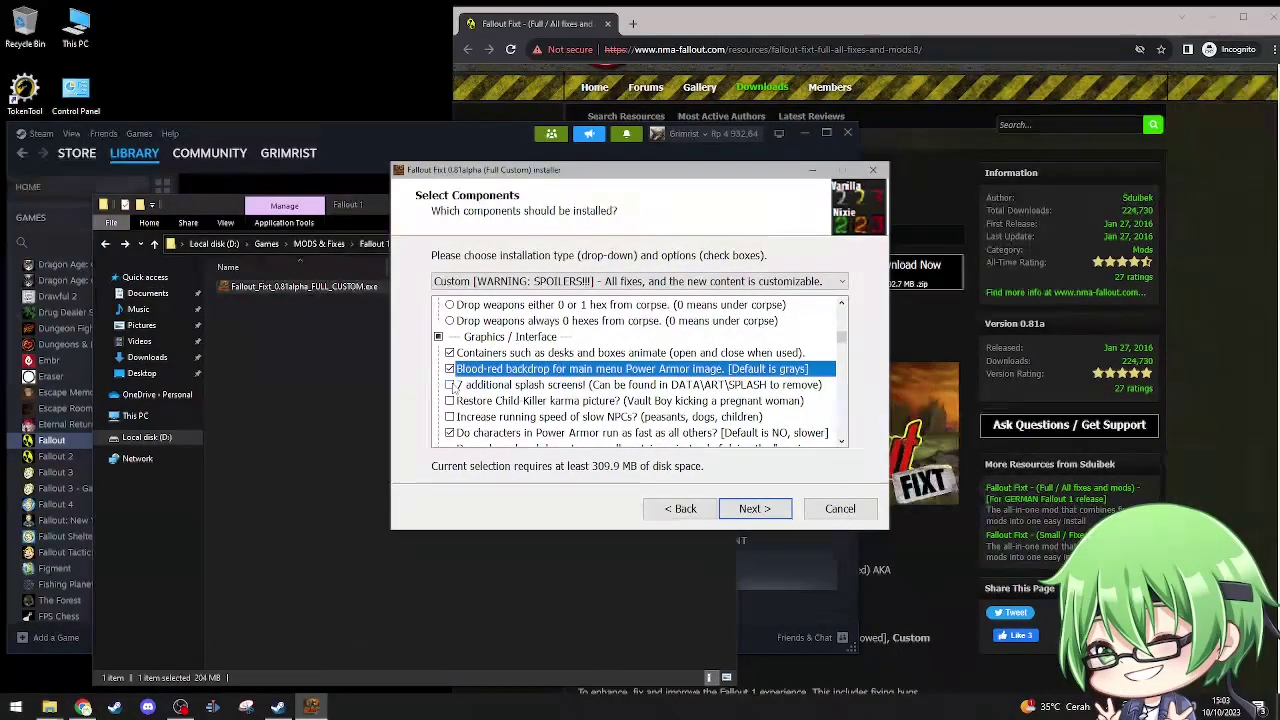
{"action": "left_click", "coordinate": [450, 385]}
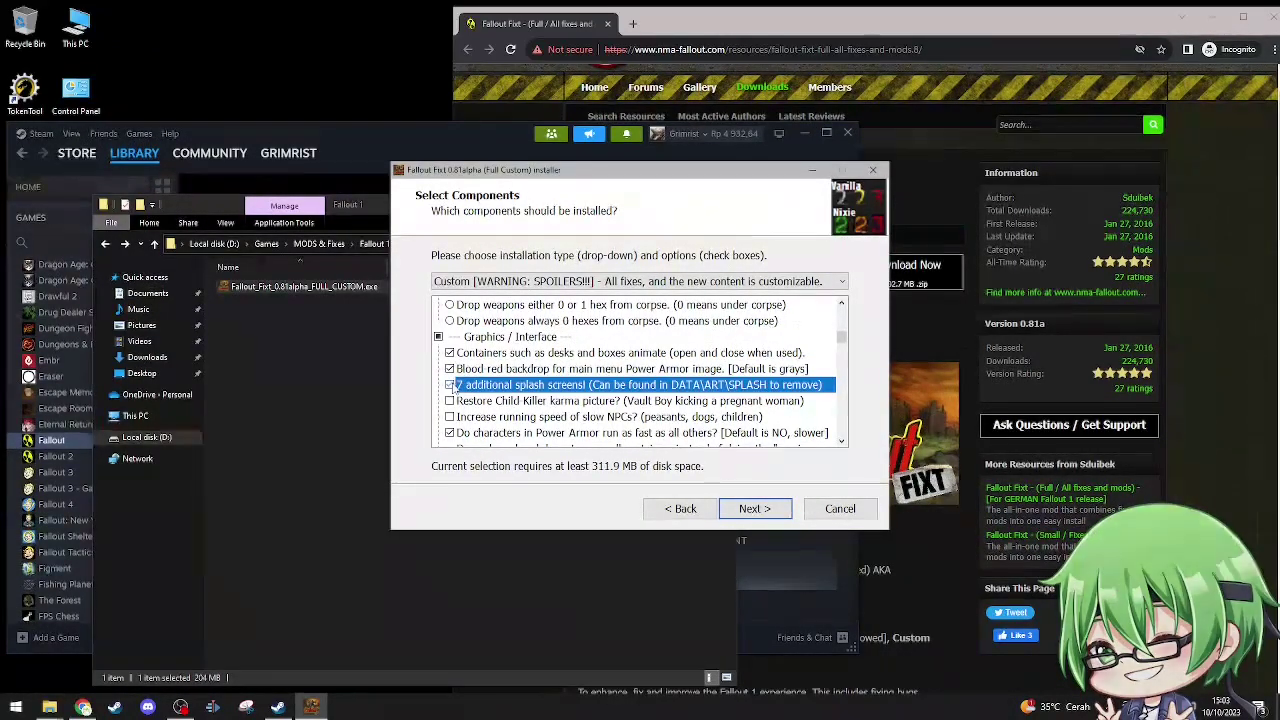
{"action": "scroll", "coordinate": [452, 390], "scroll_direction": "down", "scroll_amount": 1}
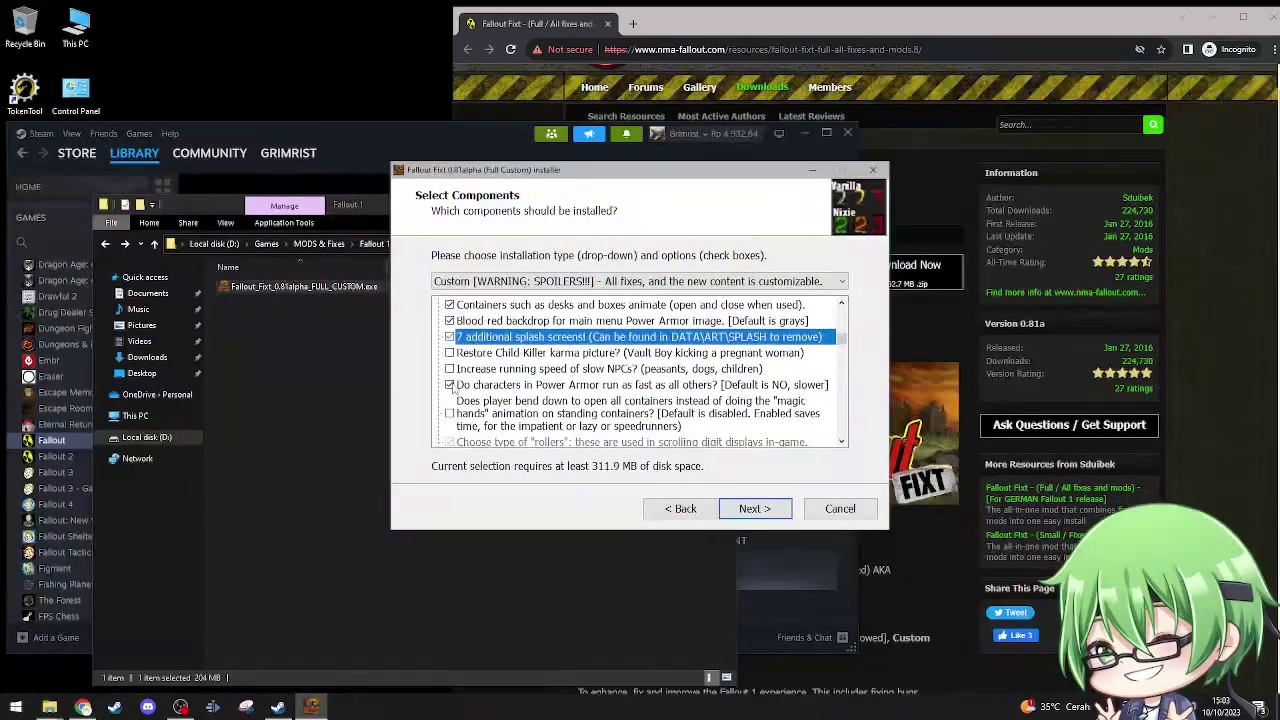
{"action": "left_click", "coordinate": [466, 356]}
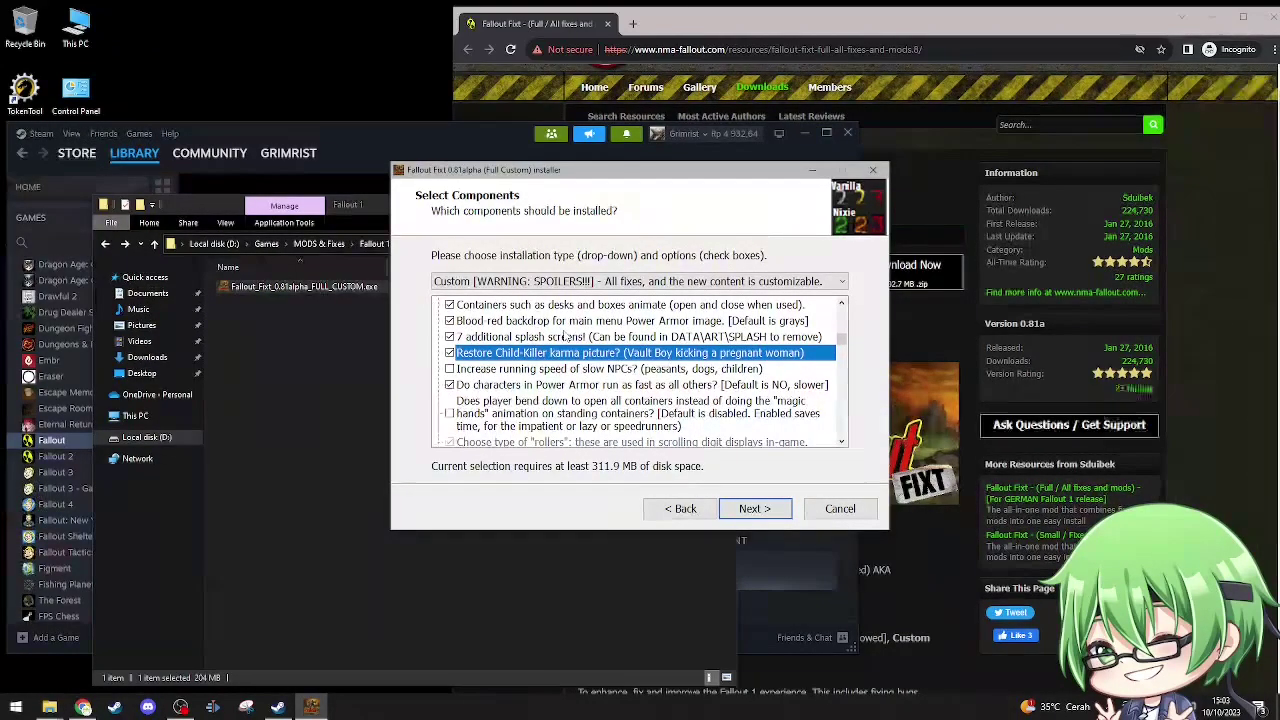
{"action": "left_click", "coordinate": [450, 369]}
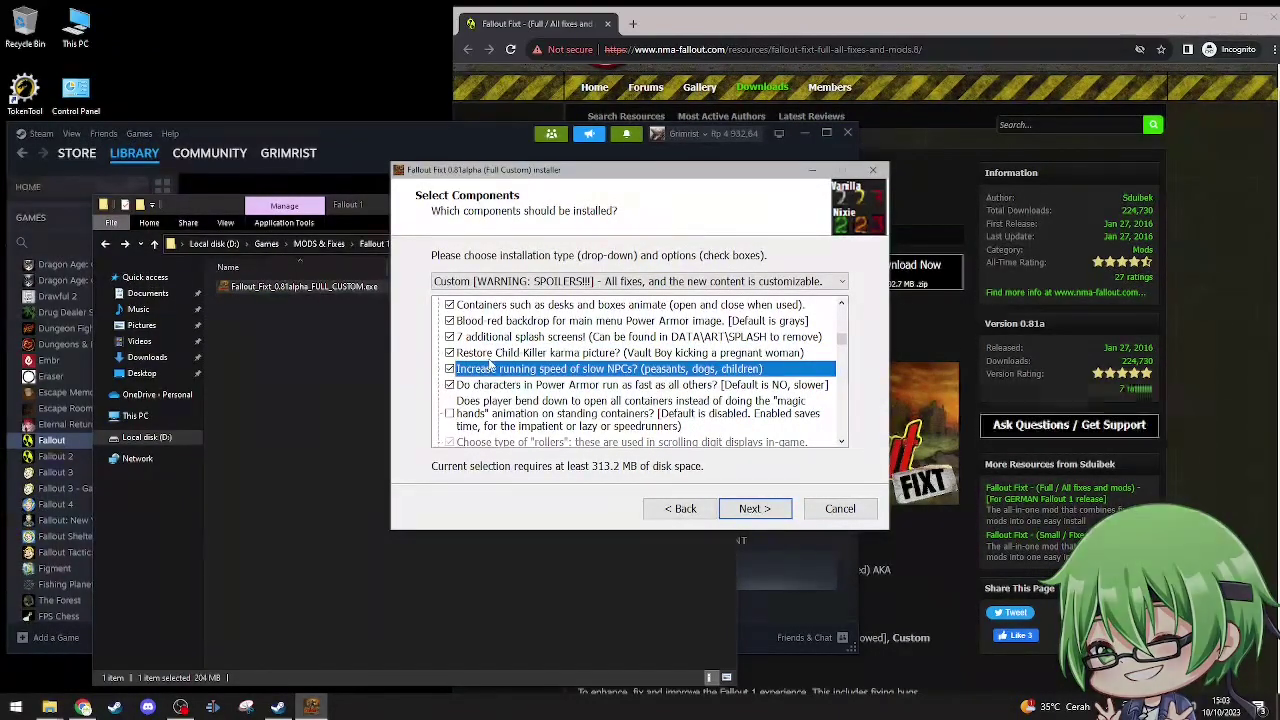
Enable Ian's idle smoking animation and give him black pants unless armor changes, using all weapons except flares and grenades
{"action": "scroll", "coordinate": [470, 365], "scroll_direction": "down", "scroll_amount": 1}
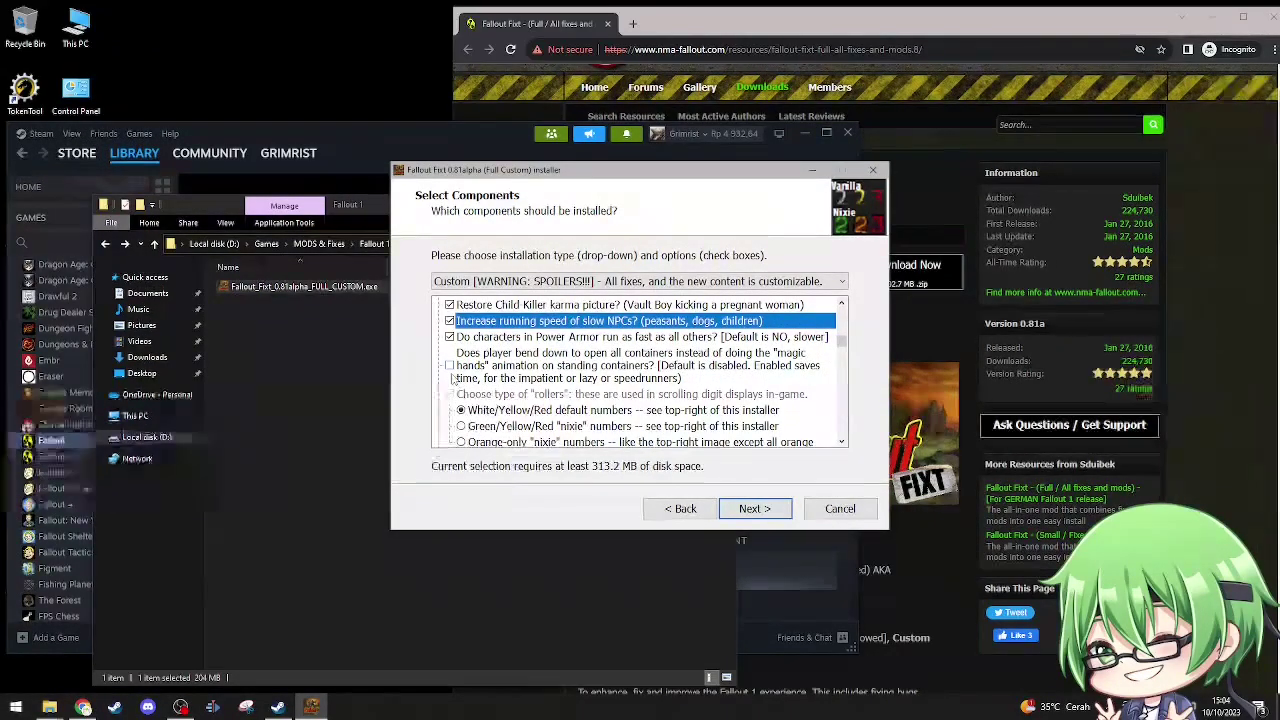
{"action": "scroll", "coordinate": [453, 378], "scroll_direction": "down", "scroll_amount": 1}
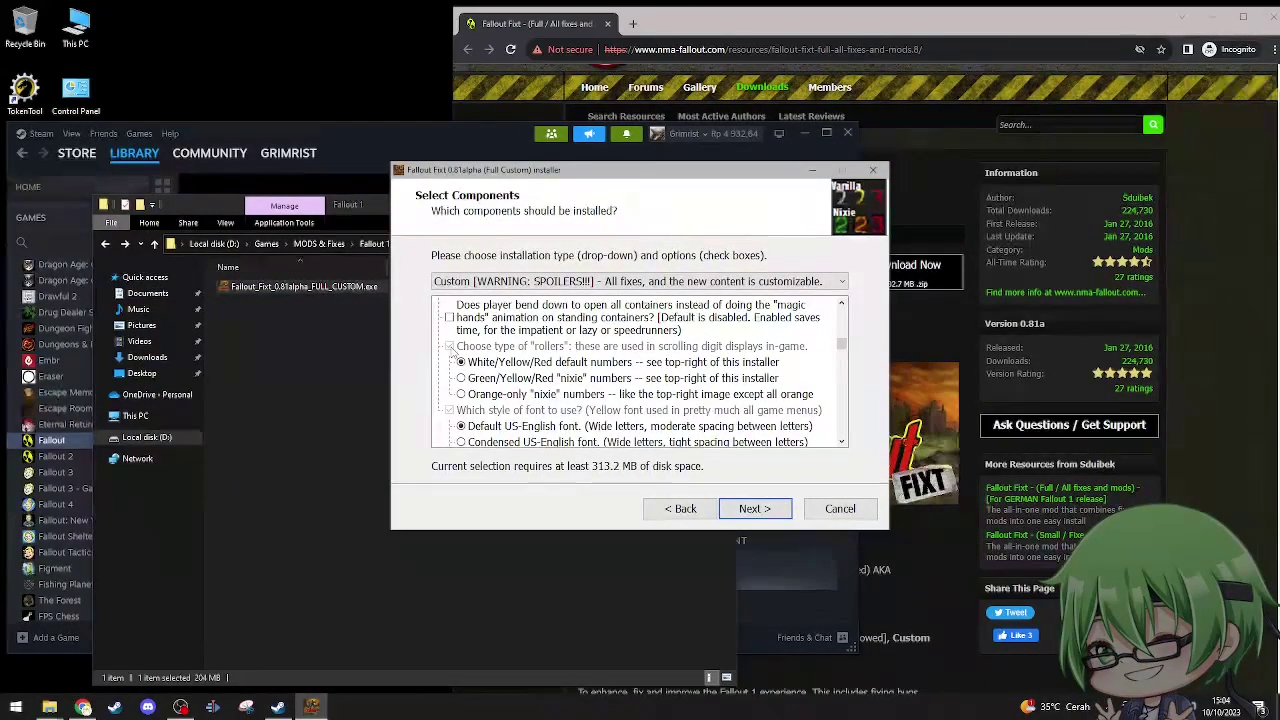
{"action": "scroll", "coordinate": [490, 366], "scroll_direction": "down", "scroll_amount": 2}
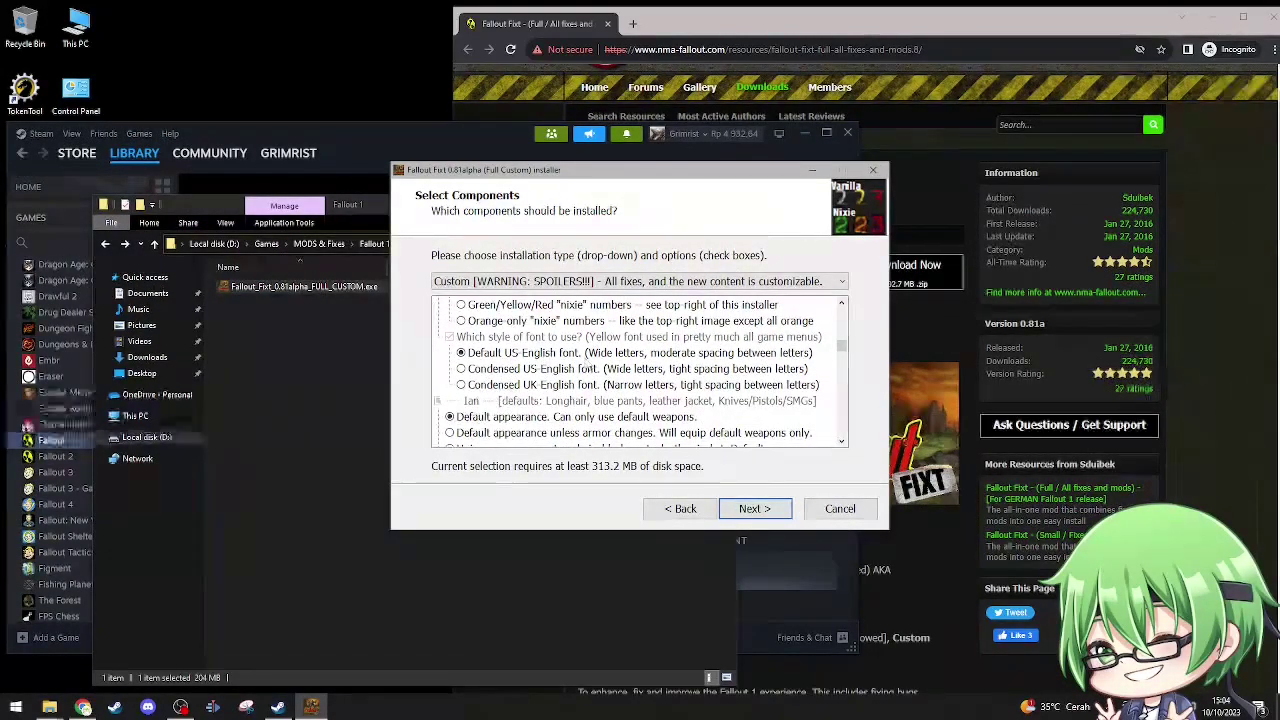
{"action": "scroll", "coordinate": [583, 366], "scroll_direction": "down", "scroll_amount": 2}
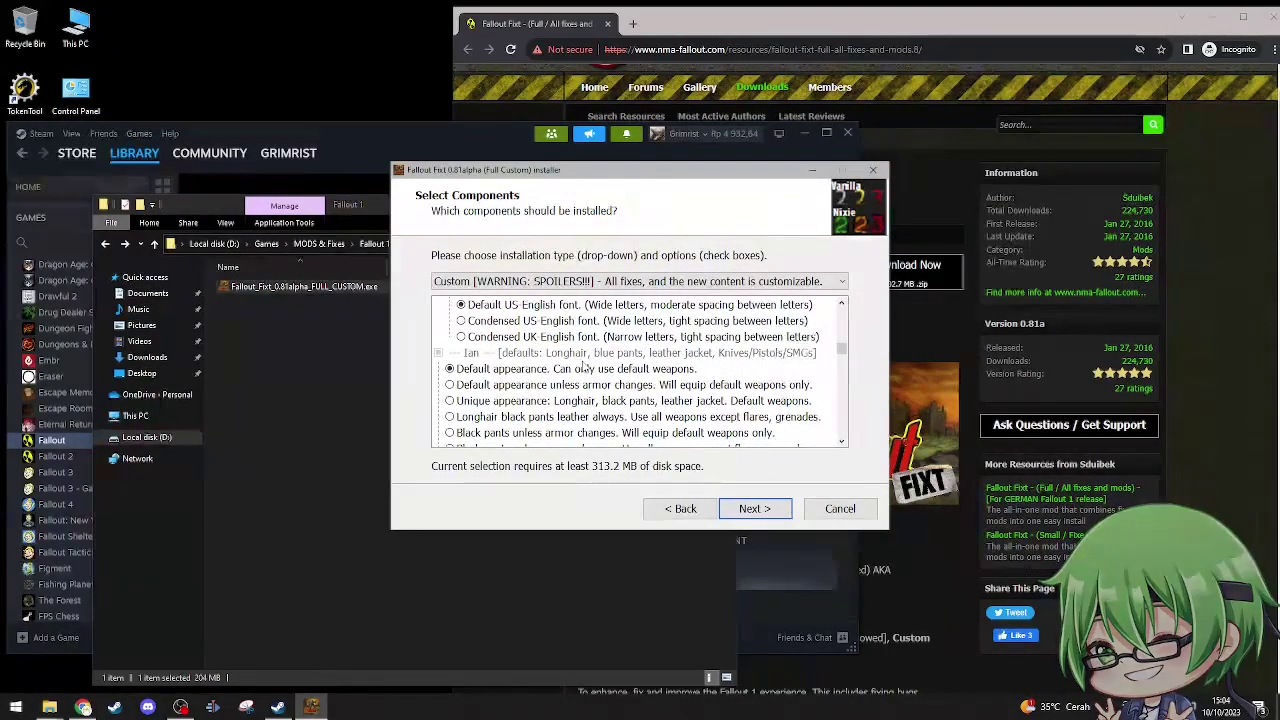
{"action": "scroll", "coordinate": [583, 366], "scroll_direction": "down", "scroll_amount": 1}
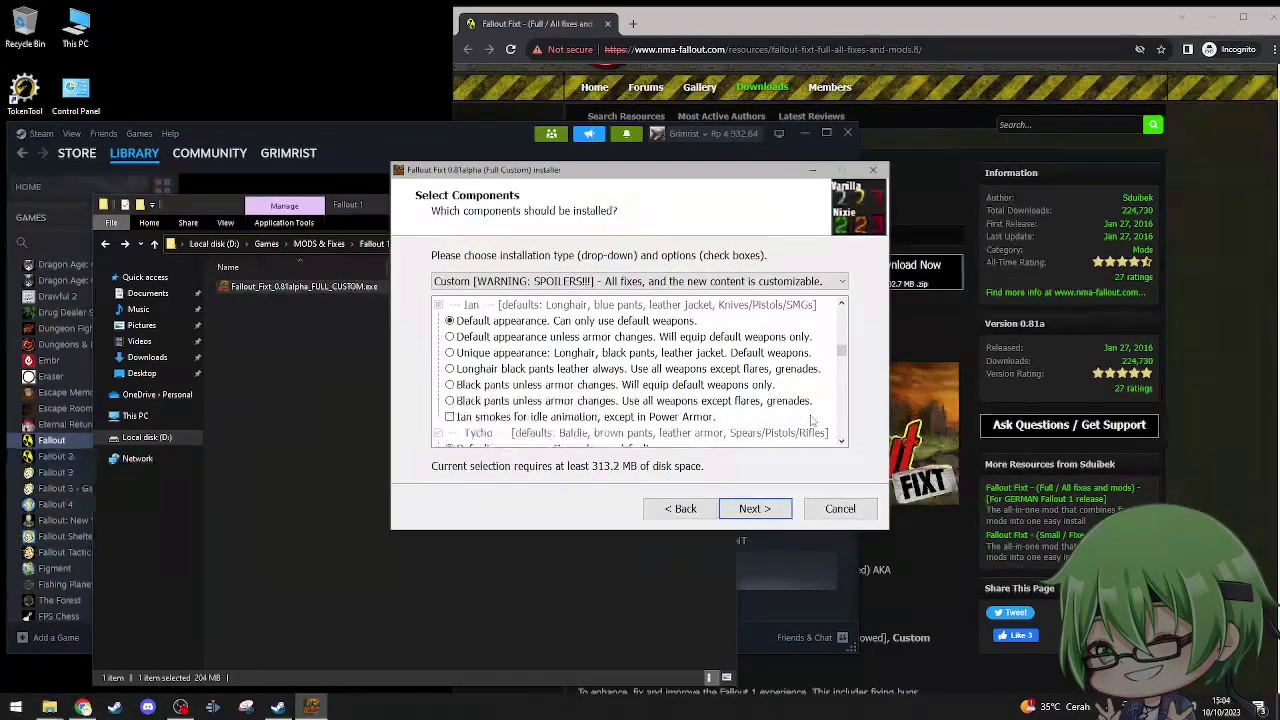
{"action": "left_click", "coordinate": [450, 417]}
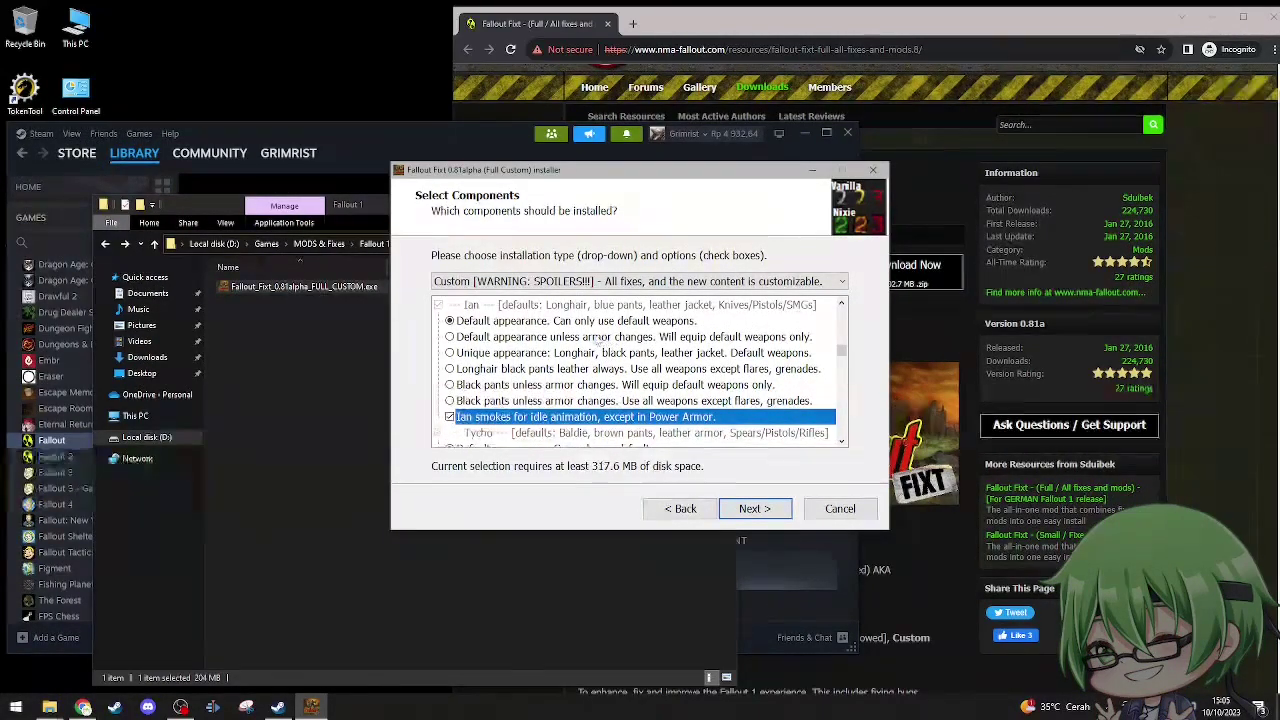
{"action": "left_click", "coordinate": [514, 340]}
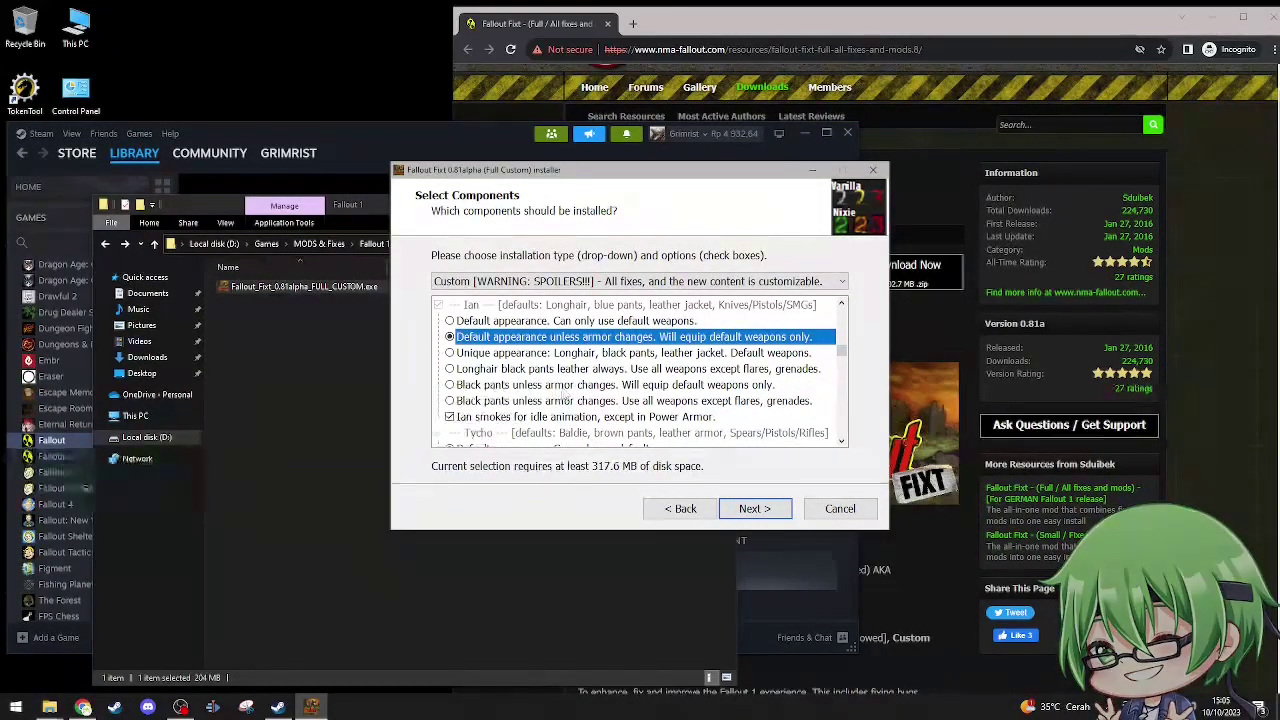
{"action": "left_click", "coordinate": [553, 401]}
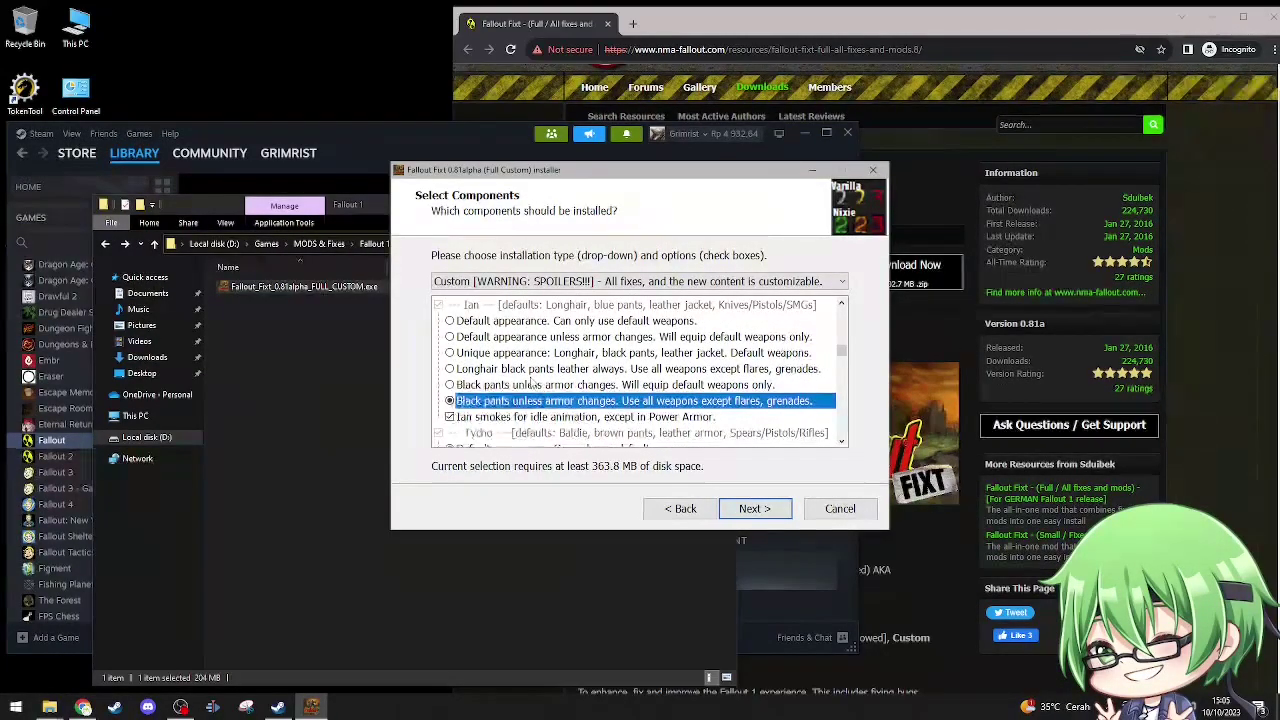
Set Tycho to green pants unless armor changes, using all weapons except flares and grenades
{"action": "scroll", "coordinate": [534, 382], "scroll_direction": "down", "scroll_amount": 2}
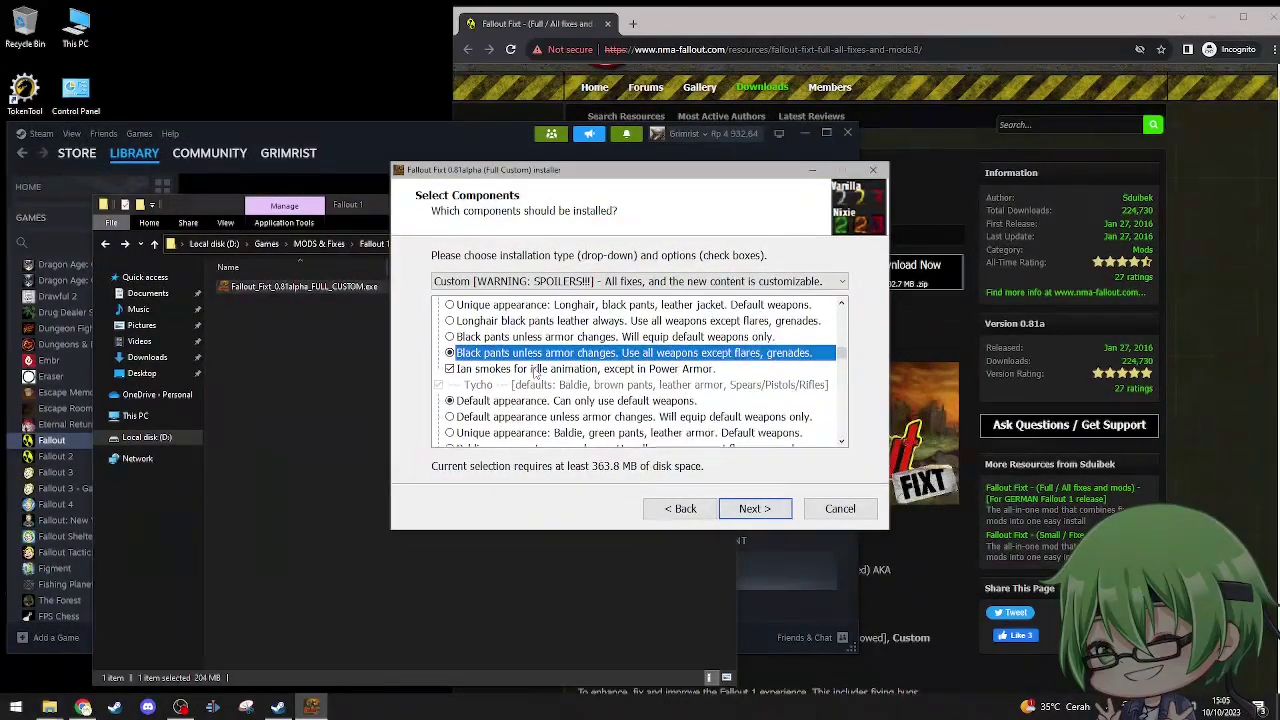
{"action": "scroll", "coordinate": [535, 373], "scroll_direction": "down", "scroll_amount": 1}
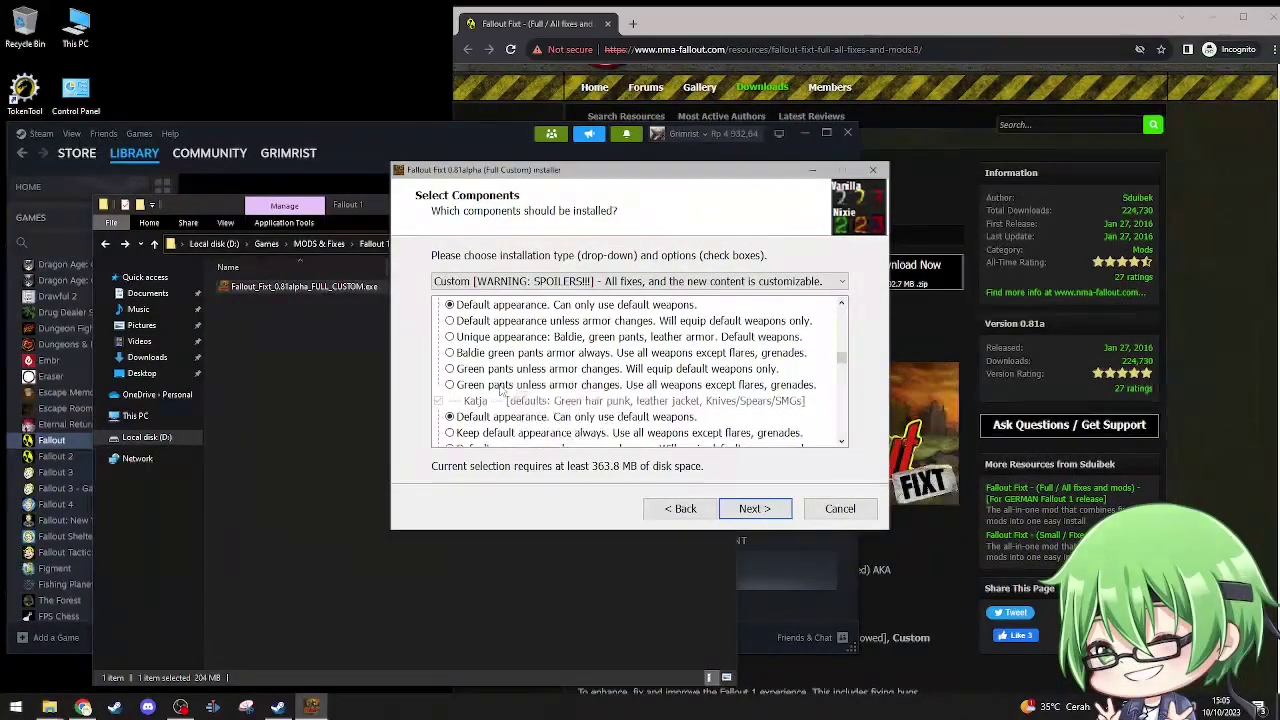
{"action": "left_click", "coordinate": [500, 386]}
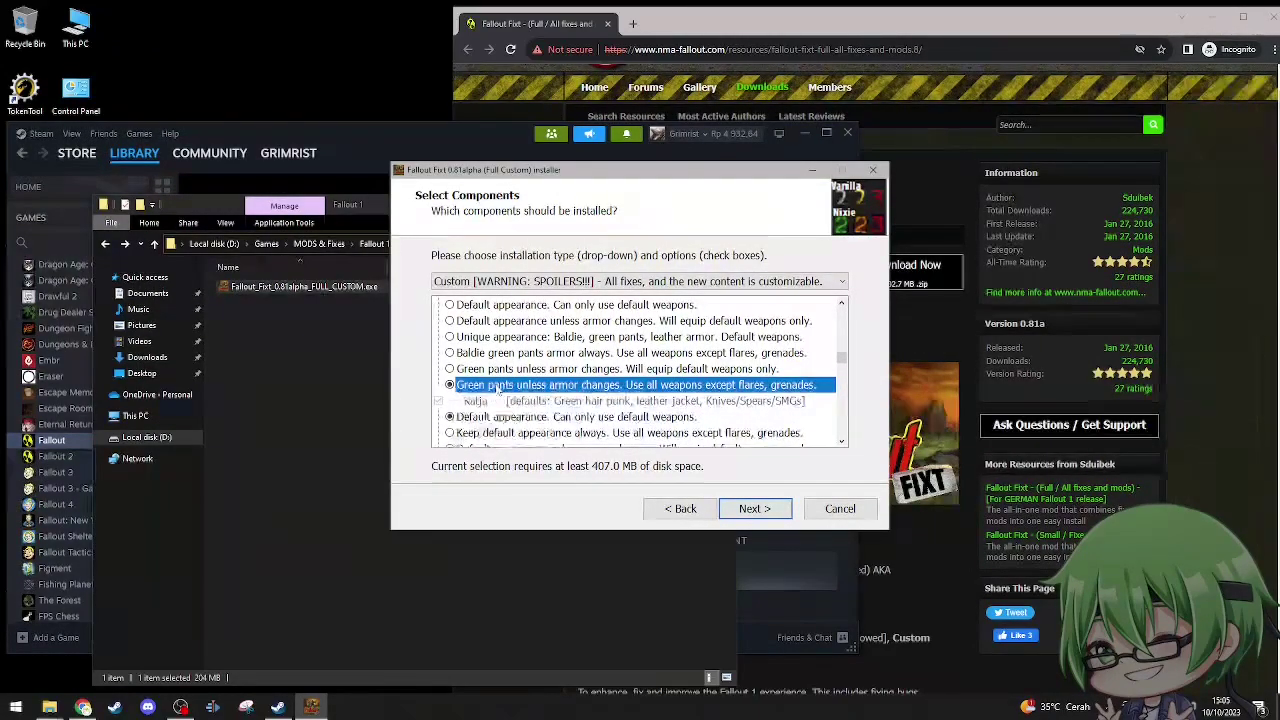
Set Katja to default appearance unless armor changes, using all weapons except flares and grenades
{"action": "scroll", "coordinate": [497, 390], "scroll_direction": "down", "scroll_amount": 1}
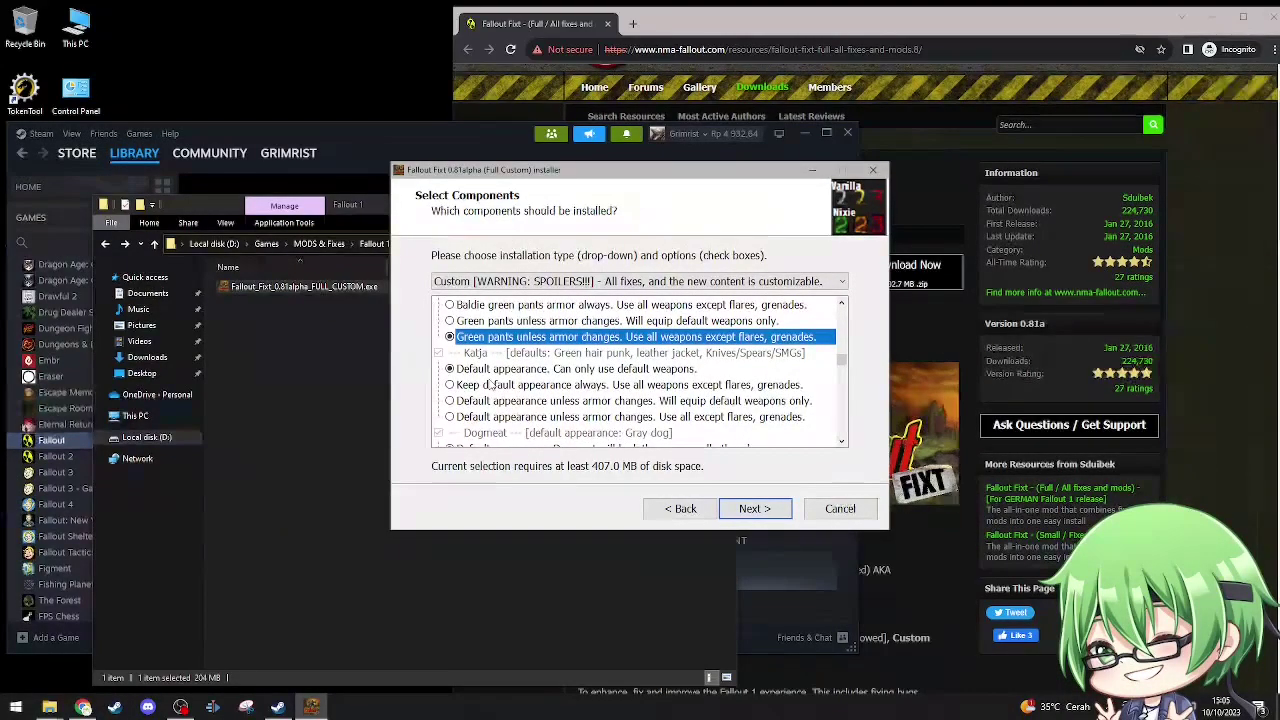
{"action": "scroll", "coordinate": [495, 378], "scroll_direction": "down", "scroll_amount": 1}
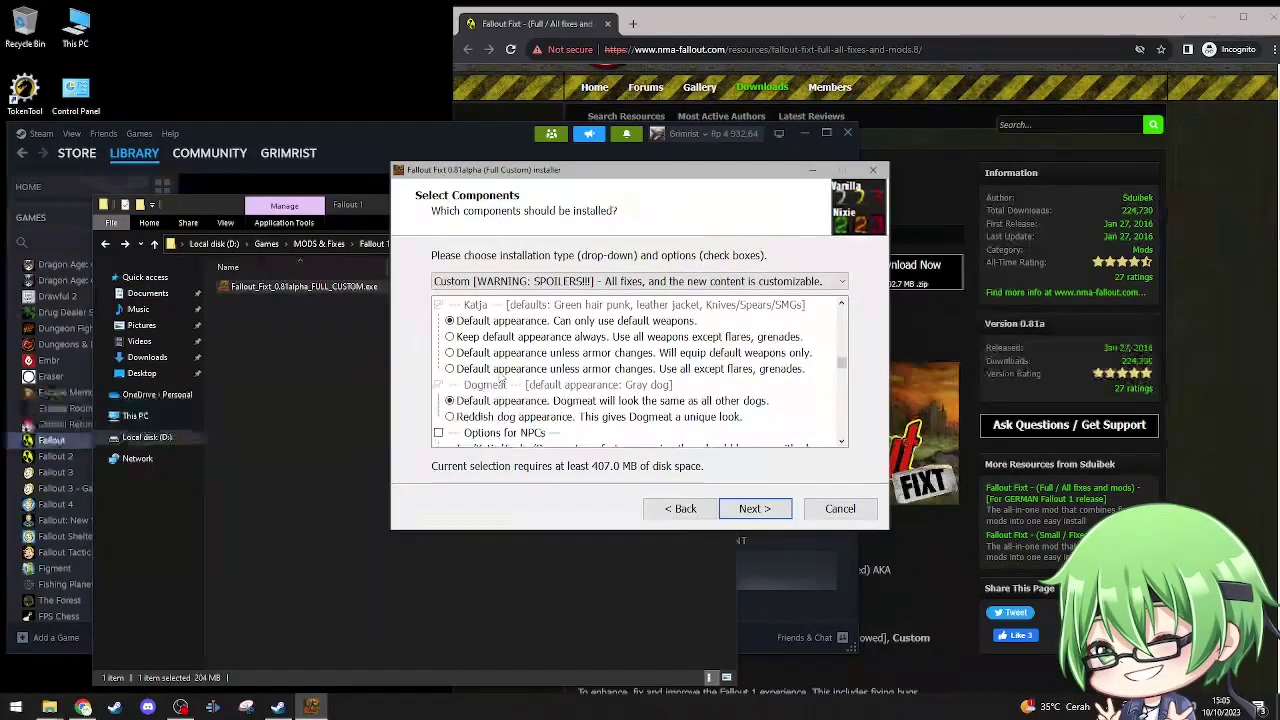
{"action": "left_click", "coordinate": [502, 372]}
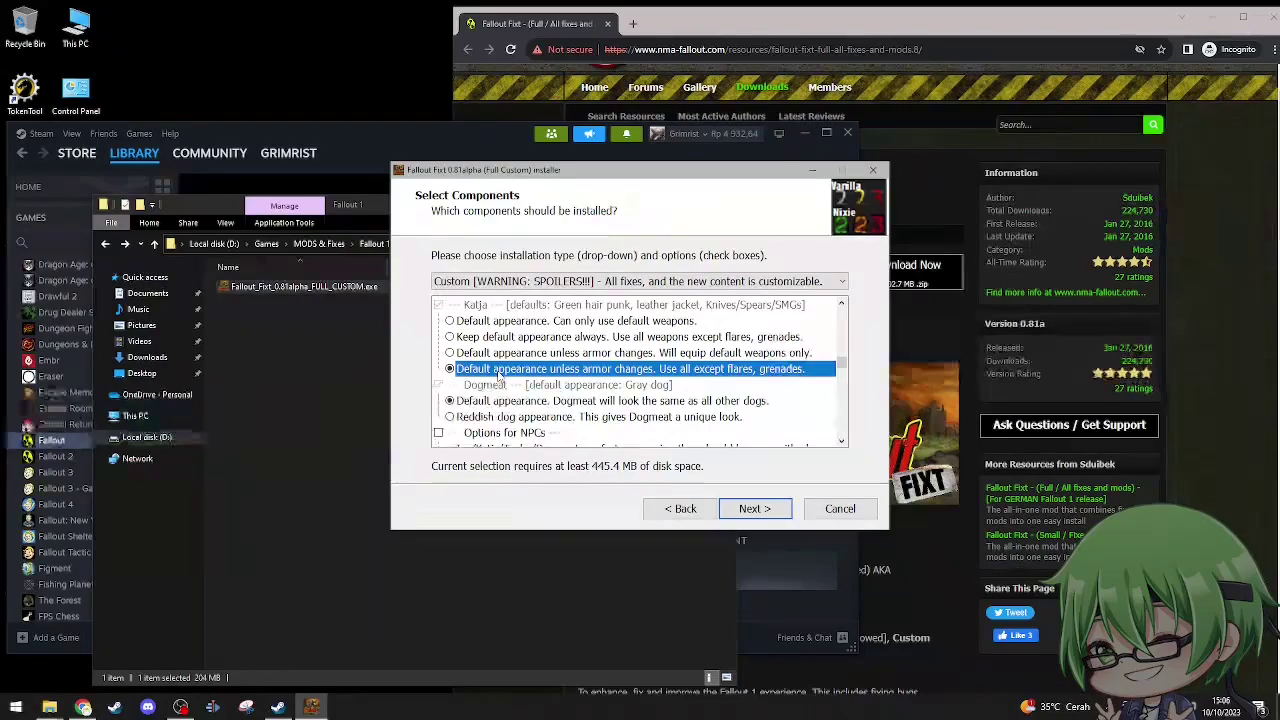
Enable the NPC option that makes Ian, Katja, Tycho and Dogmeat run faster to keep up with the player
{"action": "scroll", "coordinate": [498, 370], "scroll_direction": "down", "scroll_amount": 1}
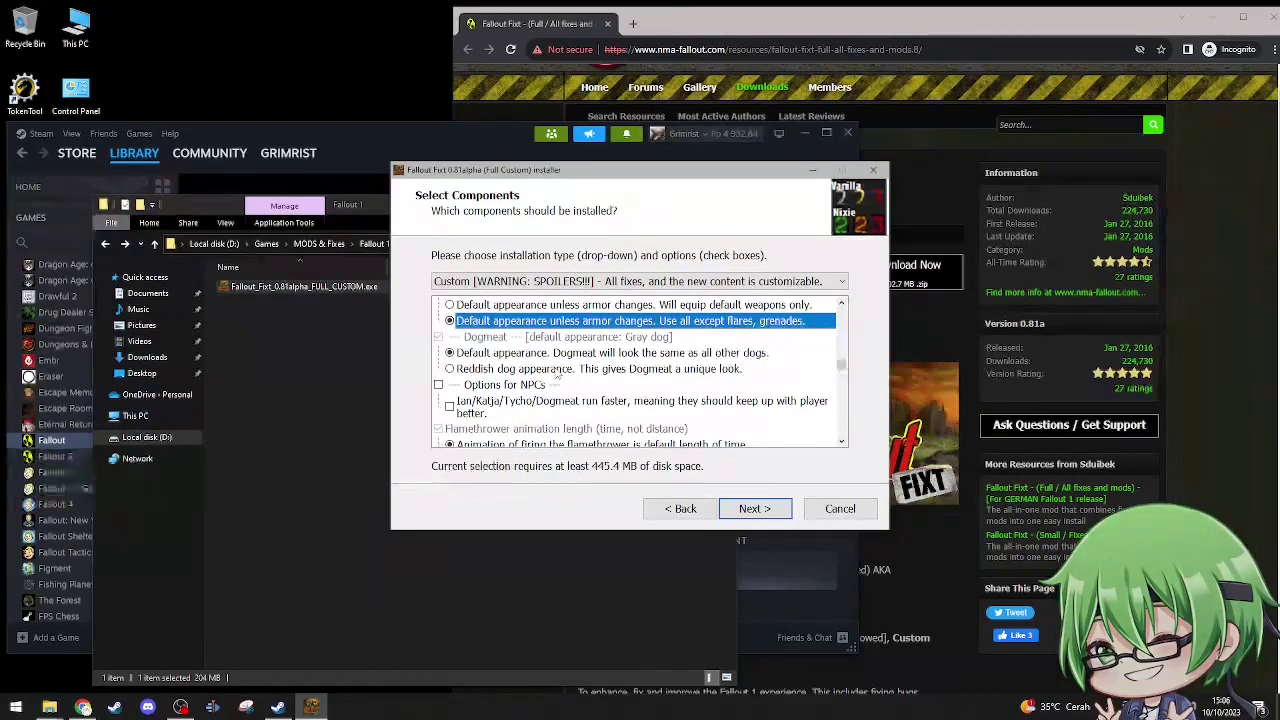
{"action": "scroll", "coordinate": [540, 372], "scroll_direction": "down", "scroll_amount": 1}
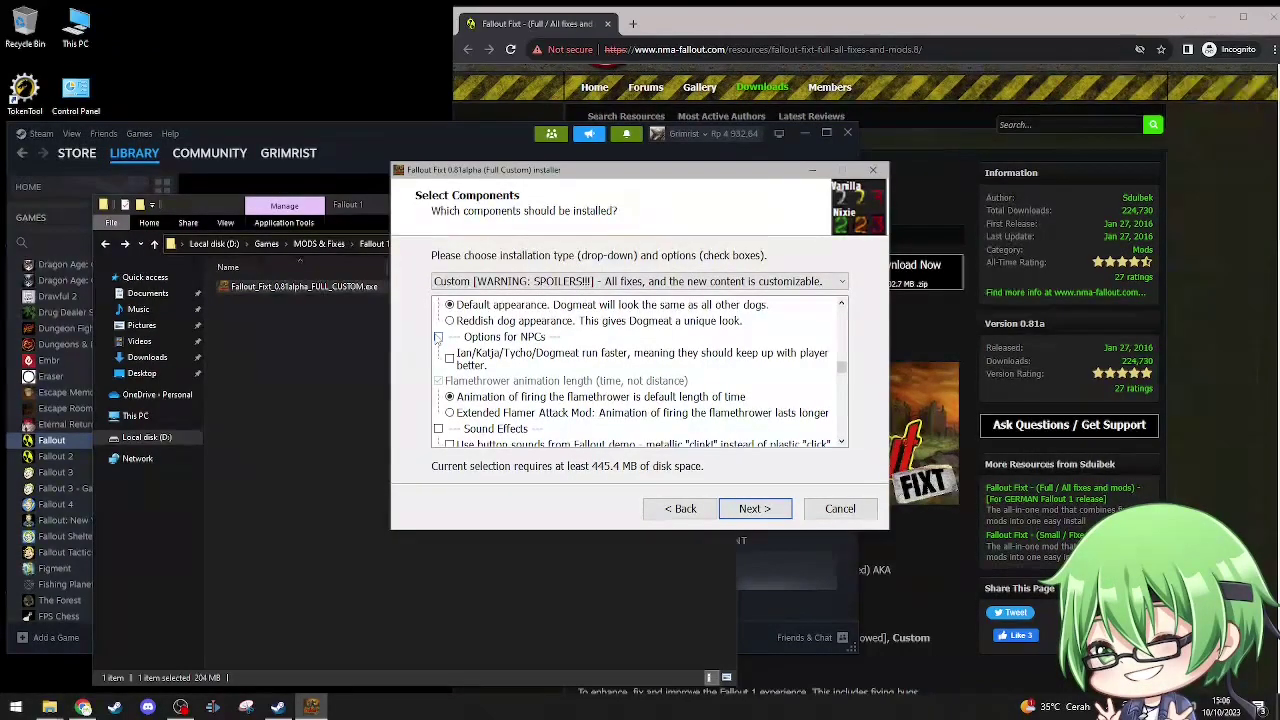
{"action": "left_click", "coordinate": [449, 357]}
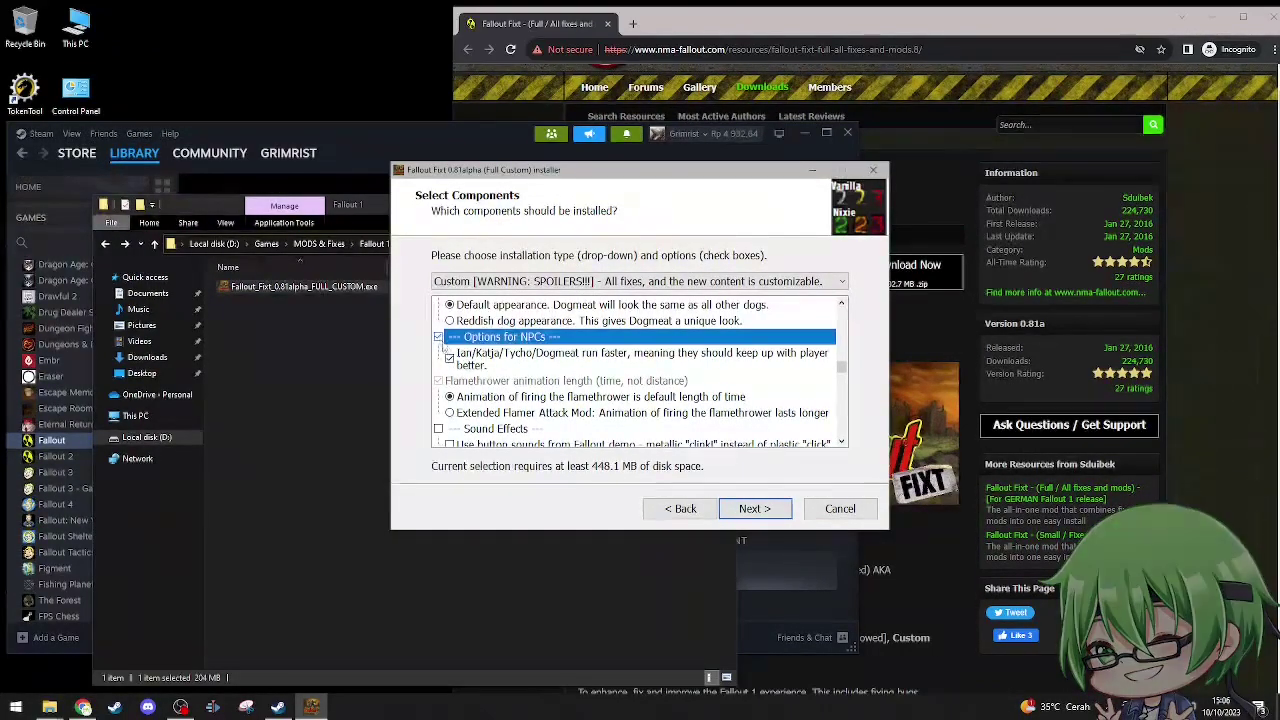
Enable the "Animal Friend" perk working on radscorpions among the combat difficulty options
{"action": "scroll", "coordinate": [490, 360], "scroll_direction": "down", "scroll_amount": 1}
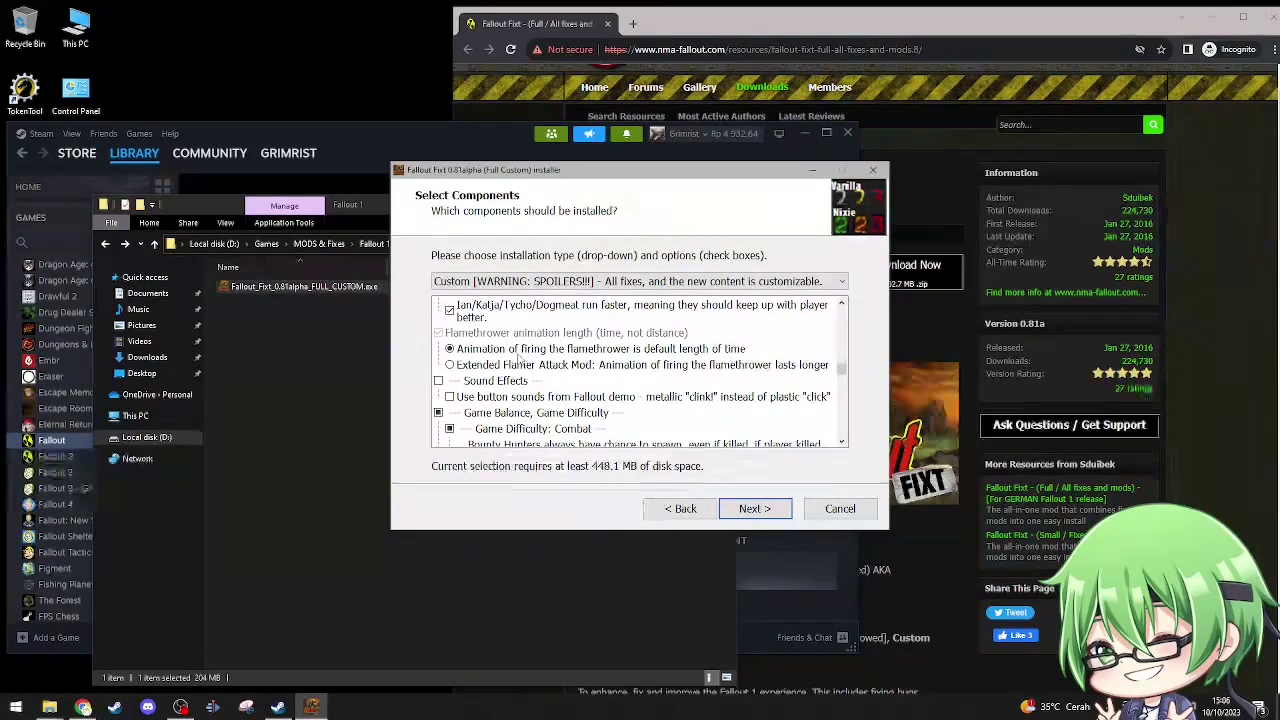
{"action": "scroll", "coordinate": [525, 346], "scroll_direction": "down", "scroll_amount": 3}
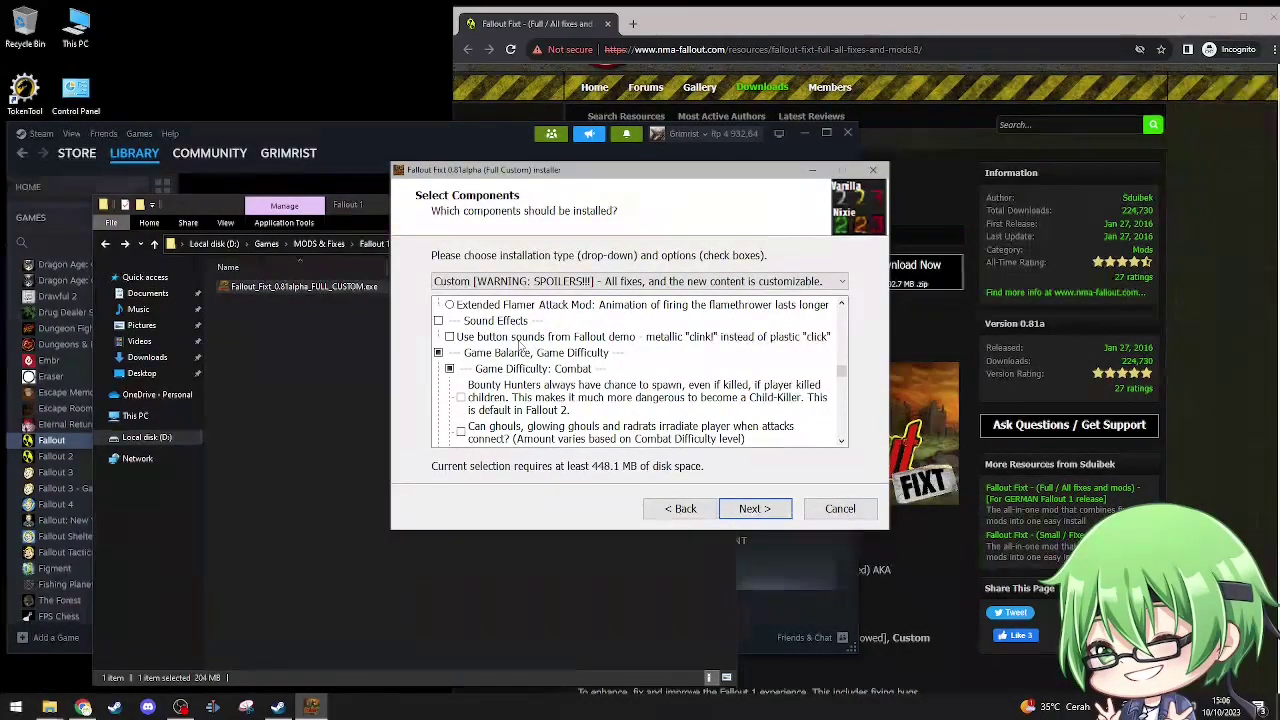
{"action": "scroll", "coordinate": [520, 346], "scroll_direction": "down", "scroll_amount": 1}
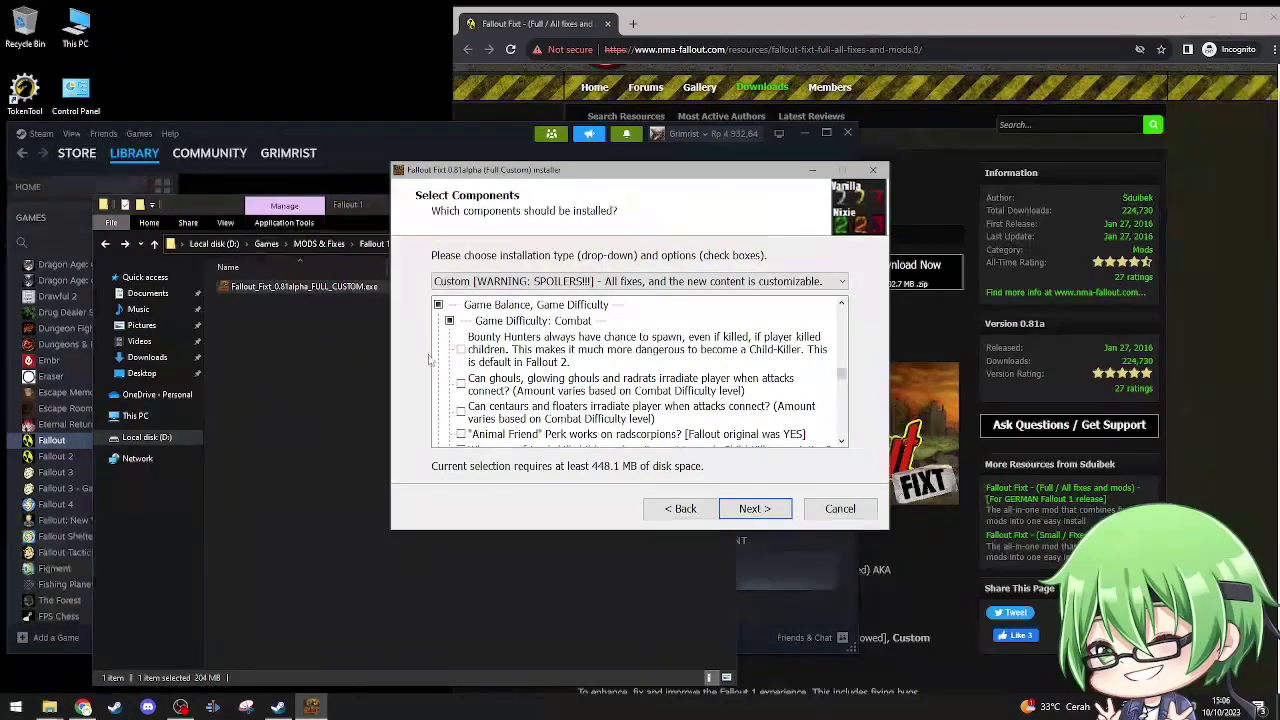
{"action": "left_click", "coordinate": [463, 352]}
{"action": "scroll", "coordinate": [465, 355], "scroll_direction": "down", "scroll_amount": 2}
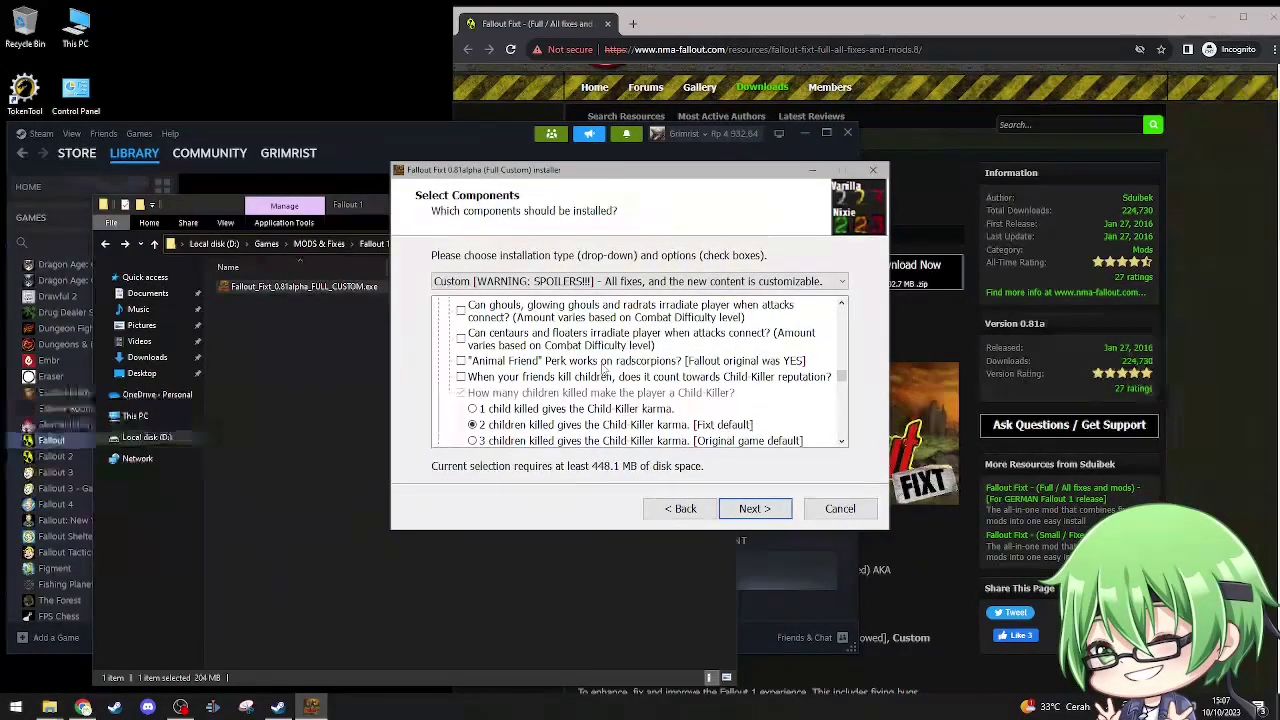
{"action": "left_click", "coordinate": [522, 362]}
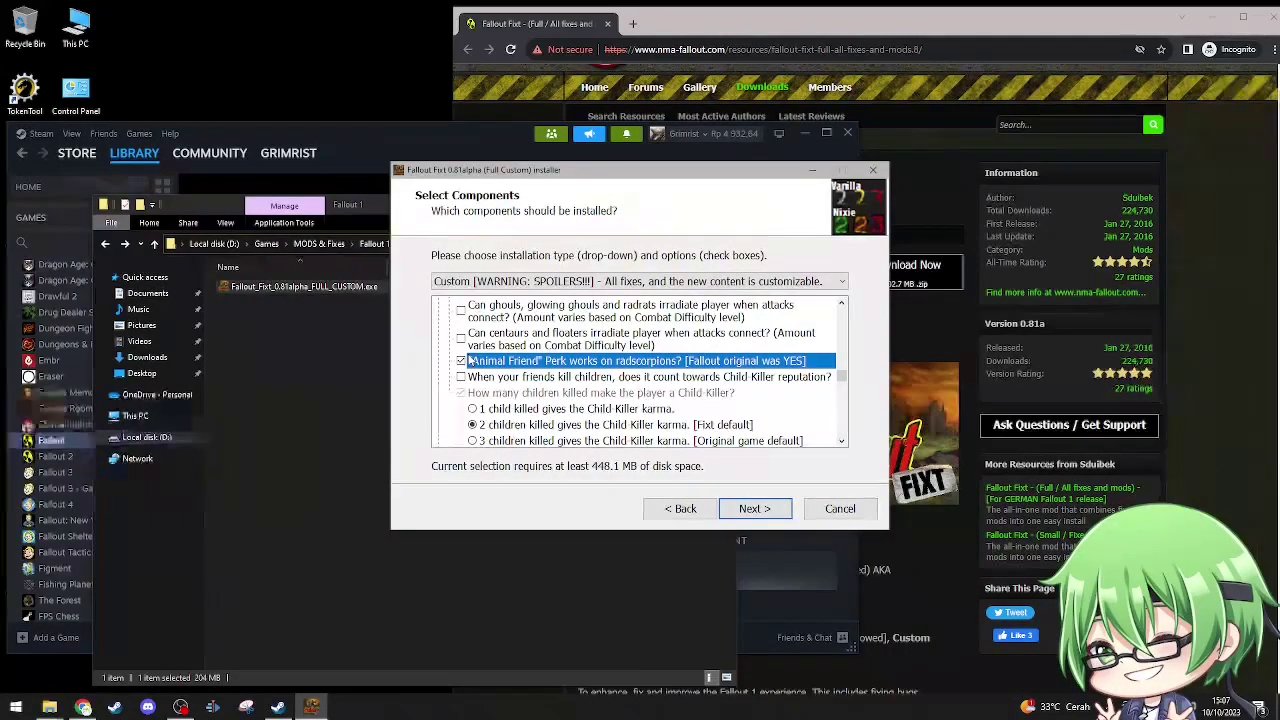
Set the Child-Killer karma threshold to 3 children killed, the original game default
{"action": "scroll", "coordinate": [480, 355], "scroll_direction": "down", "scroll_amount": 2}
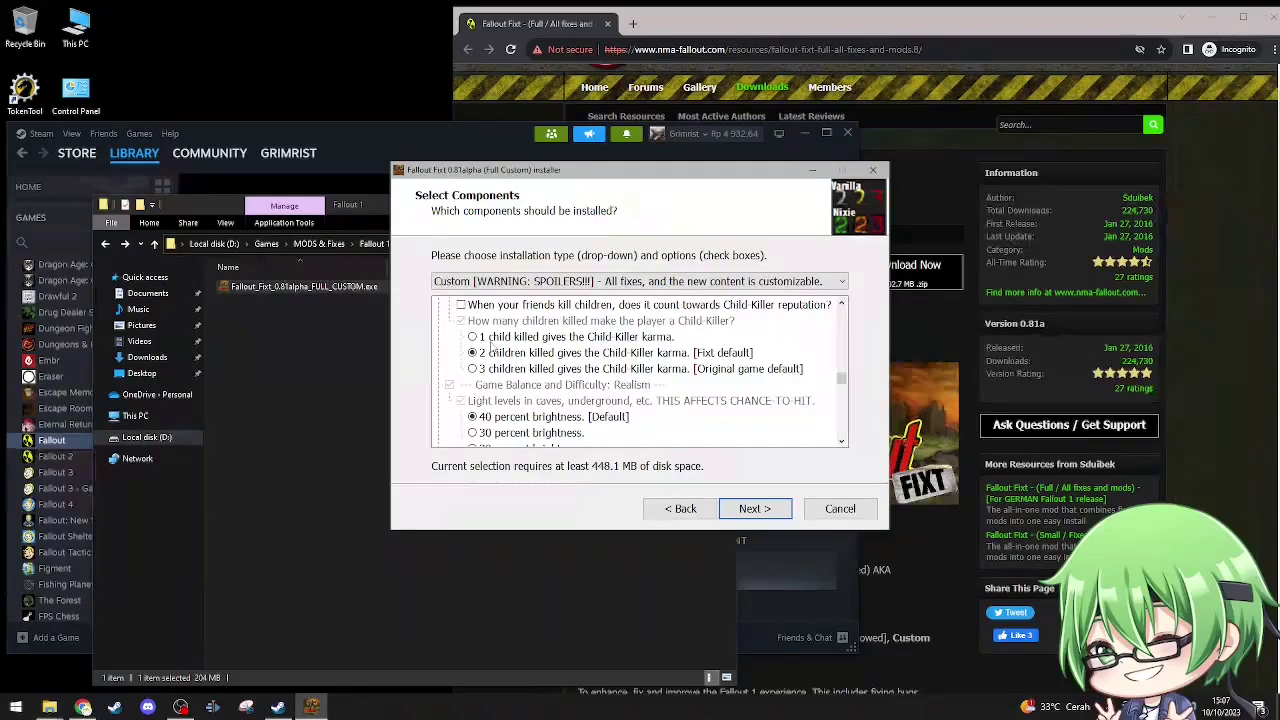
{"action": "scroll", "coordinate": [491, 346], "scroll_direction": "up", "scroll_amount": 2}
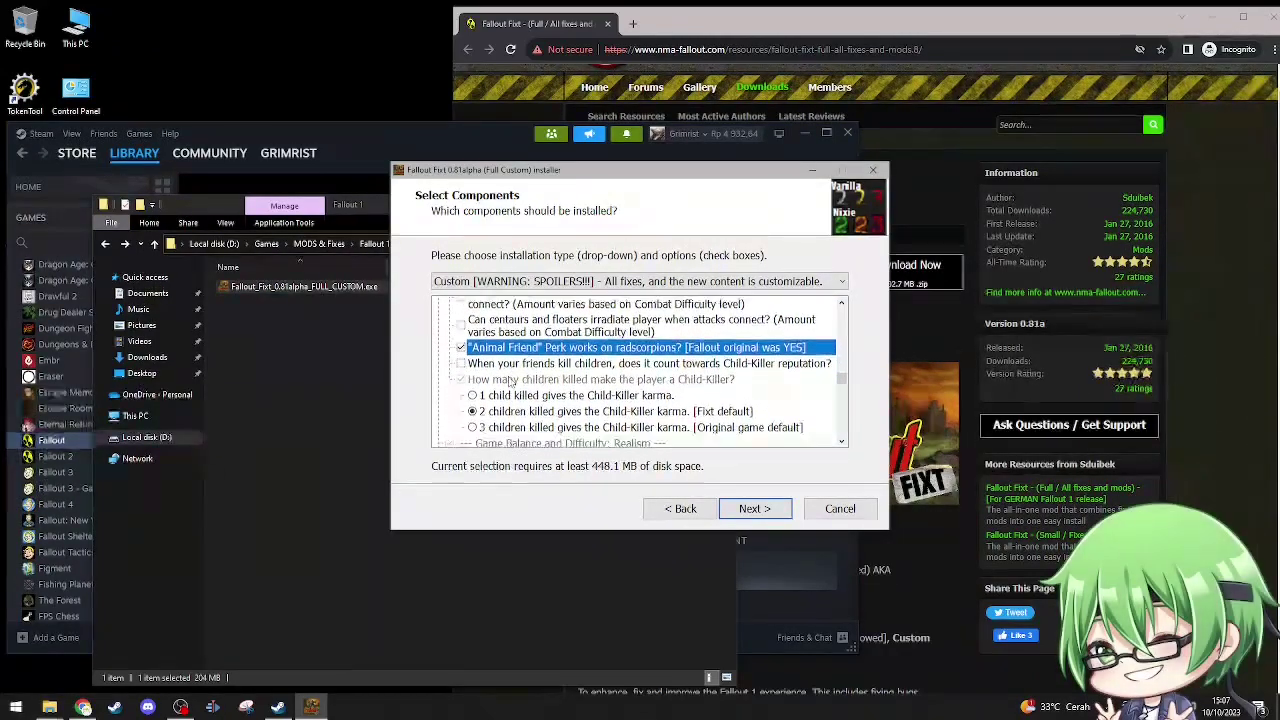
{"action": "scroll", "coordinate": [511, 382], "scroll_direction": "down", "scroll_amount": 1}
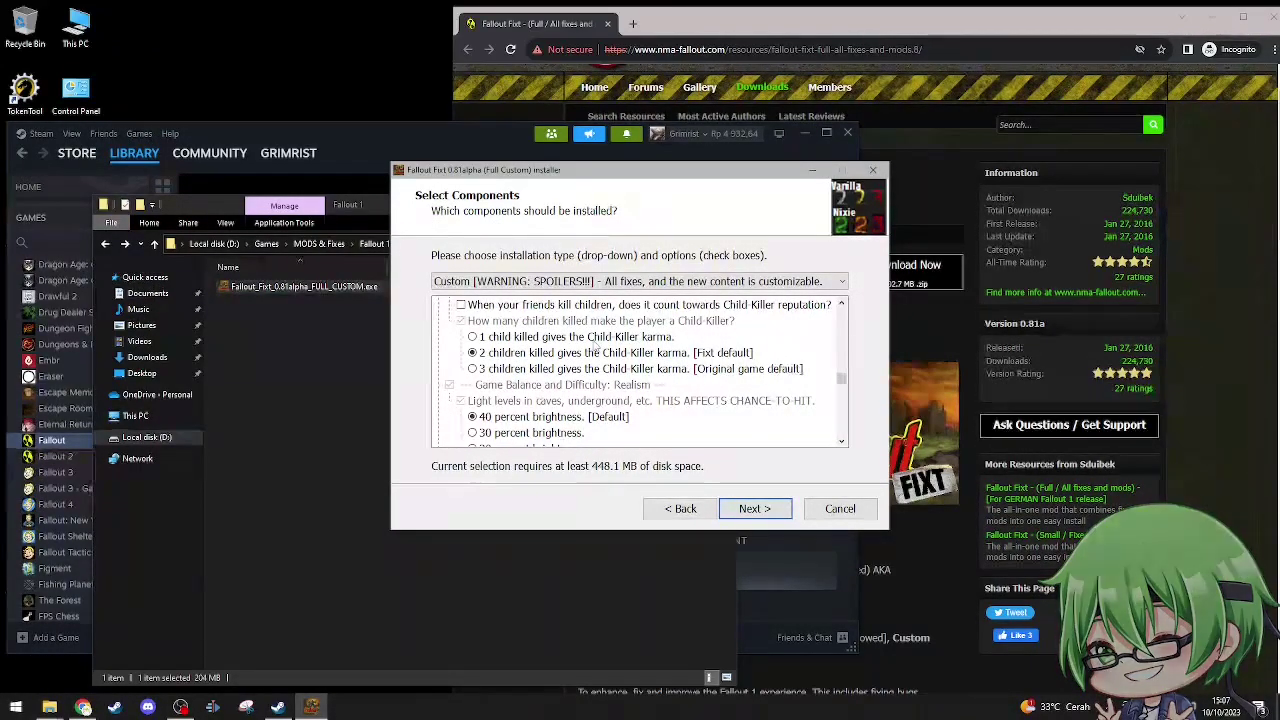
{"action": "left_click", "coordinate": [597, 339]}
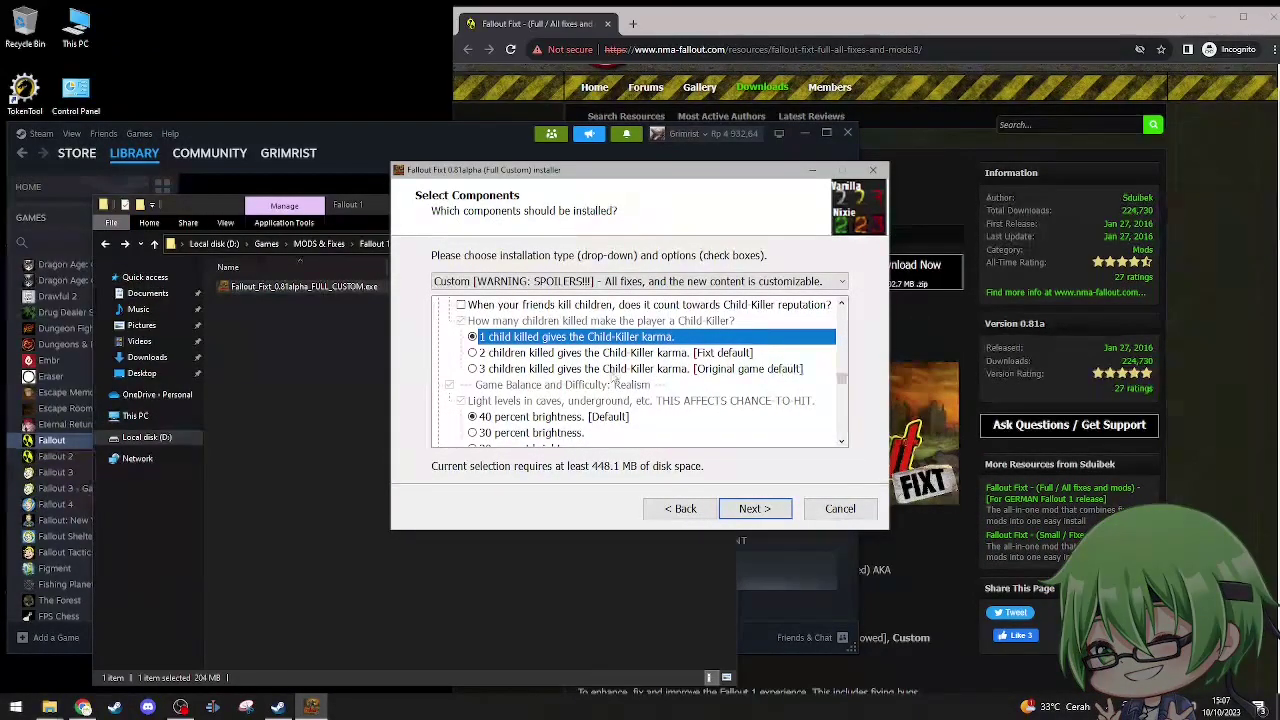
{"action": "left_click", "coordinate": [746, 374]}
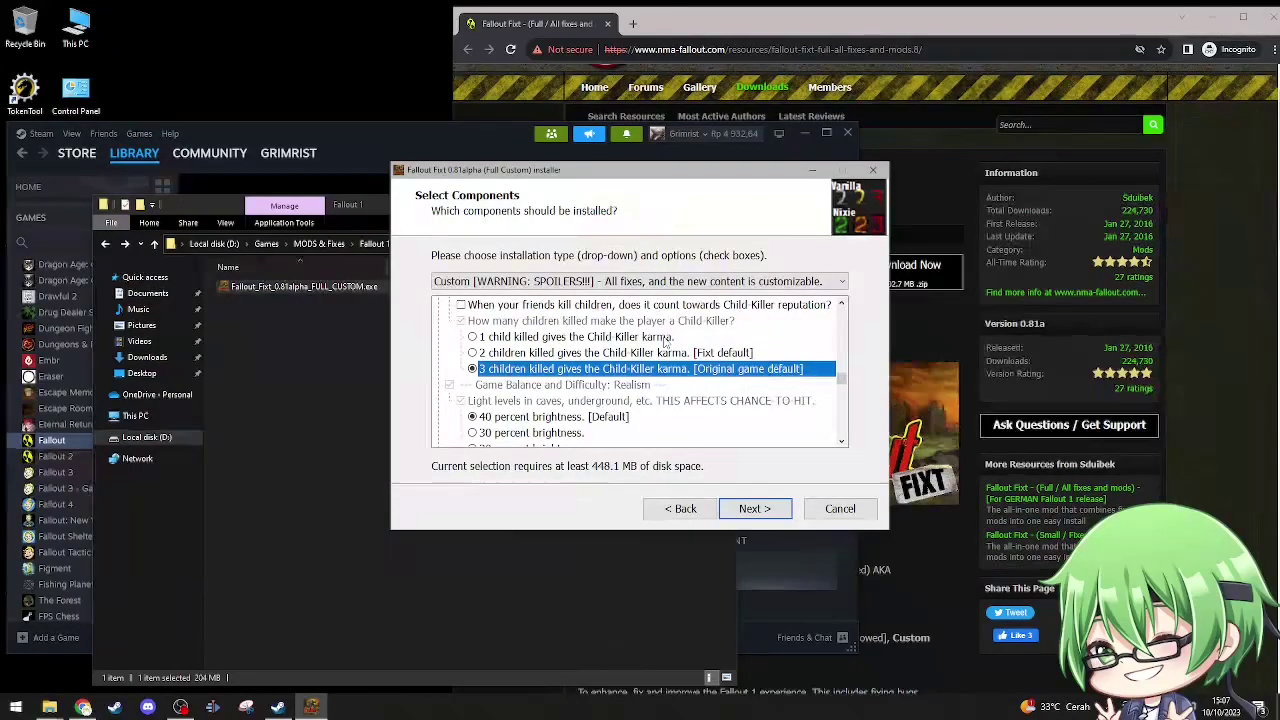
{"action": "scroll", "coordinate": [660, 350], "scroll_direction": "down", "scroll_amount": 1}
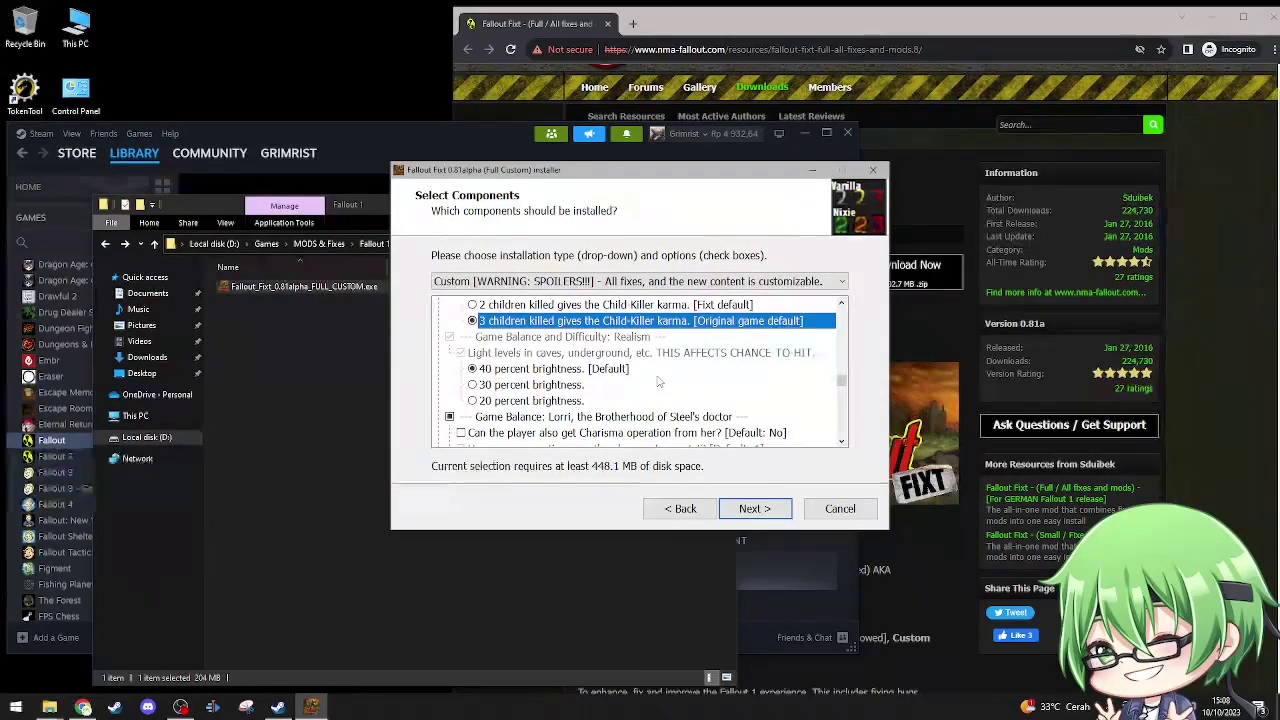
Allow the player to also get the Charisma operation from Lorri, the Brotherhood of Steel's doctor
{"action": "scroll", "coordinate": [640, 378], "scroll_direction": "down", "scroll_amount": 3}
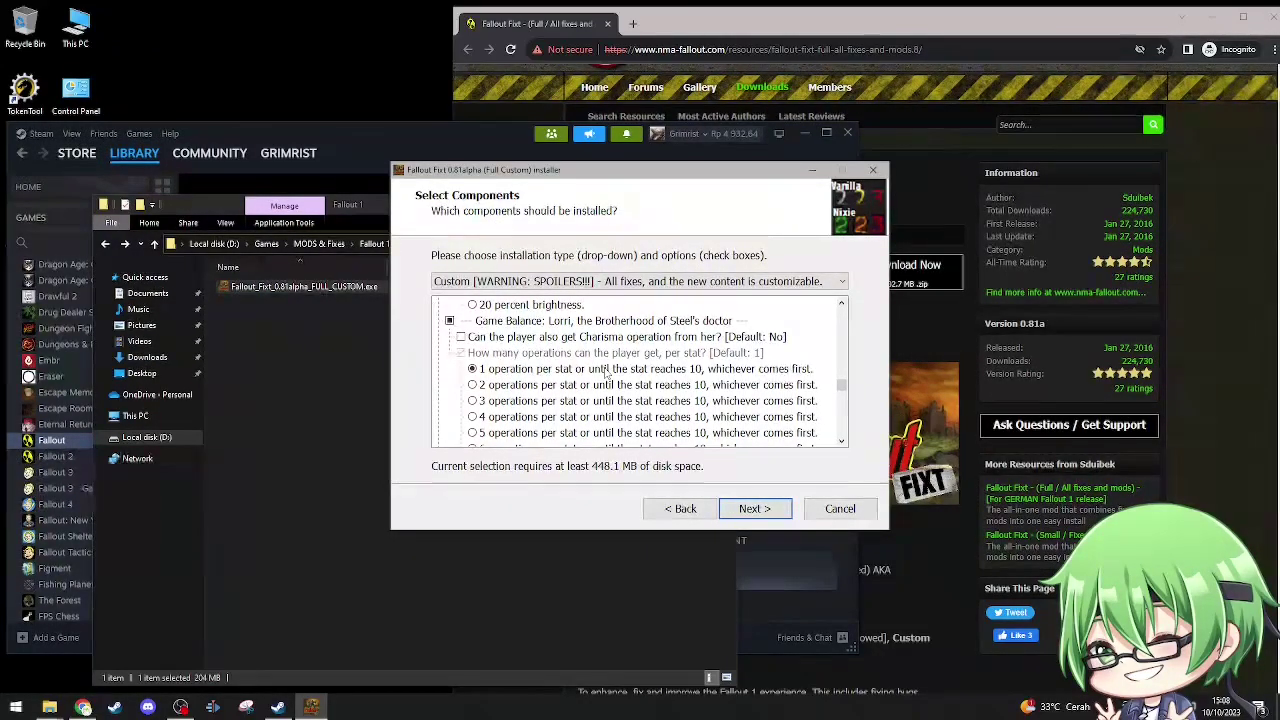
{"action": "left_click", "coordinate": [462, 338]}
{"action": "scroll", "coordinate": [575, 360], "scroll_direction": "down", "scroll_amount": 1}
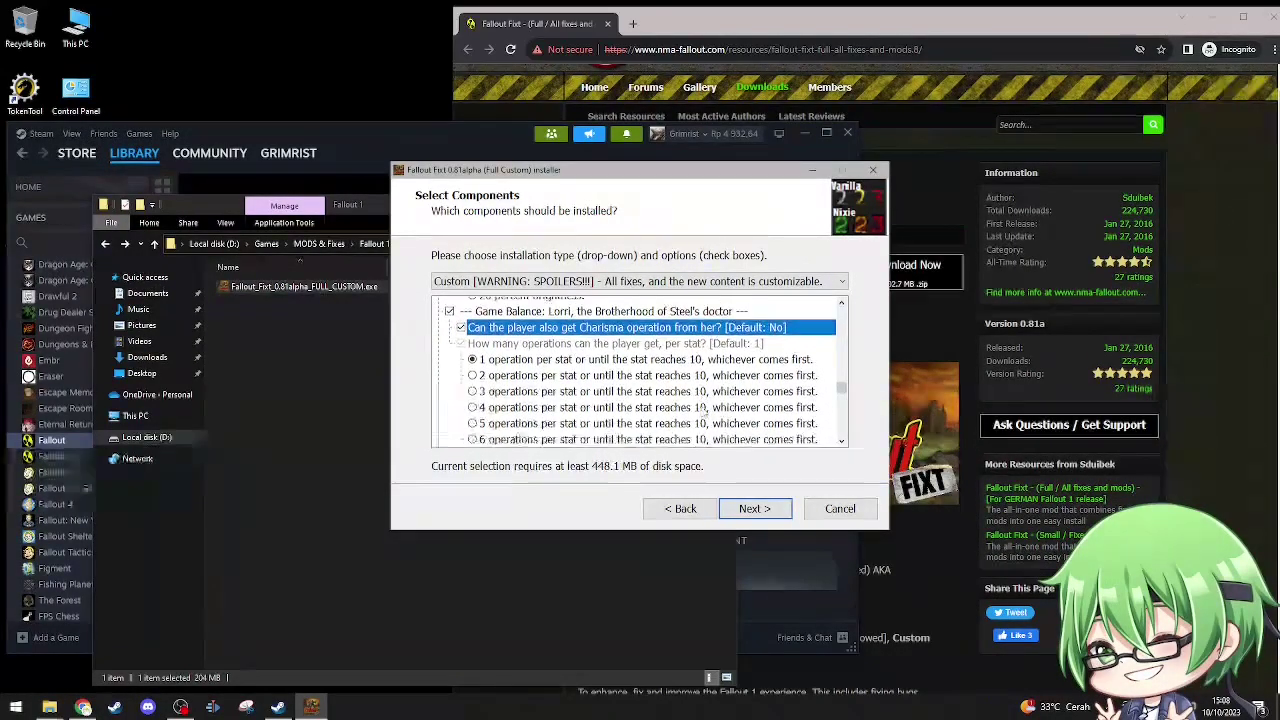
{"action": "scroll", "coordinate": [695, 408], "scroll_direction": "up", "scroll_amount": 1}
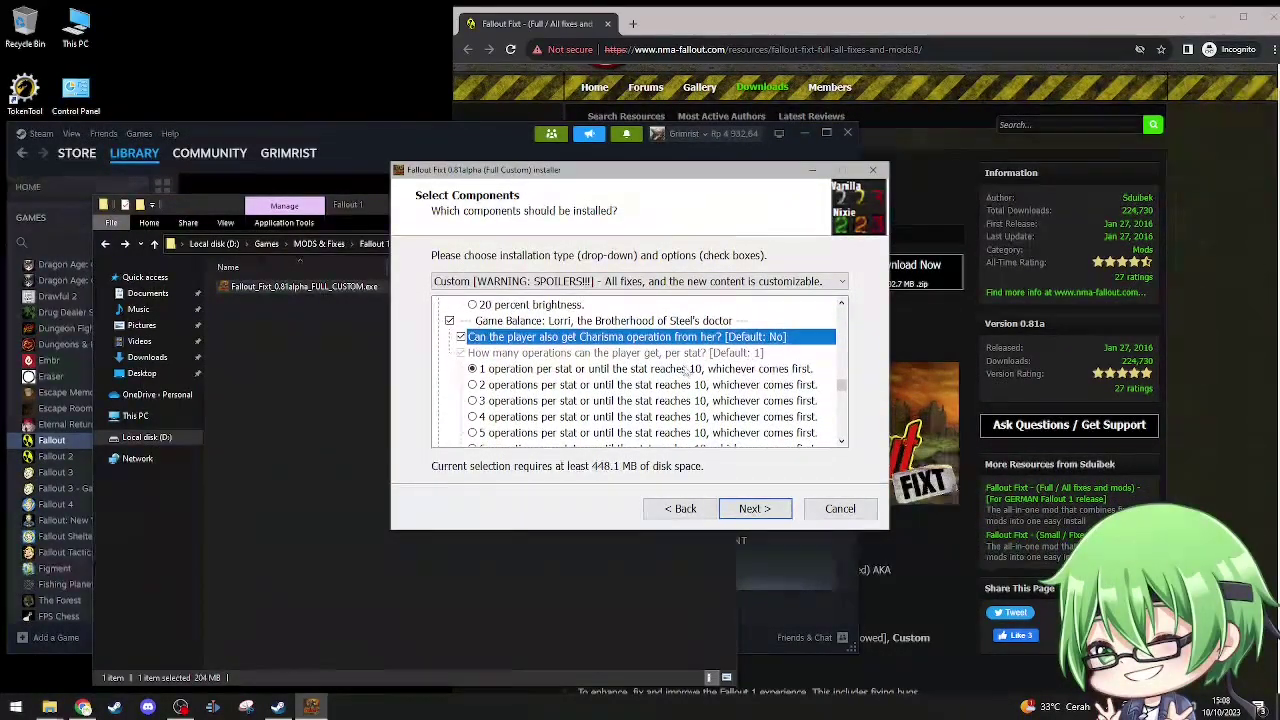
{"action": "scroll", "coordinate": [686, 373], "scroll_direction": "down", "scroll_amount": 1}
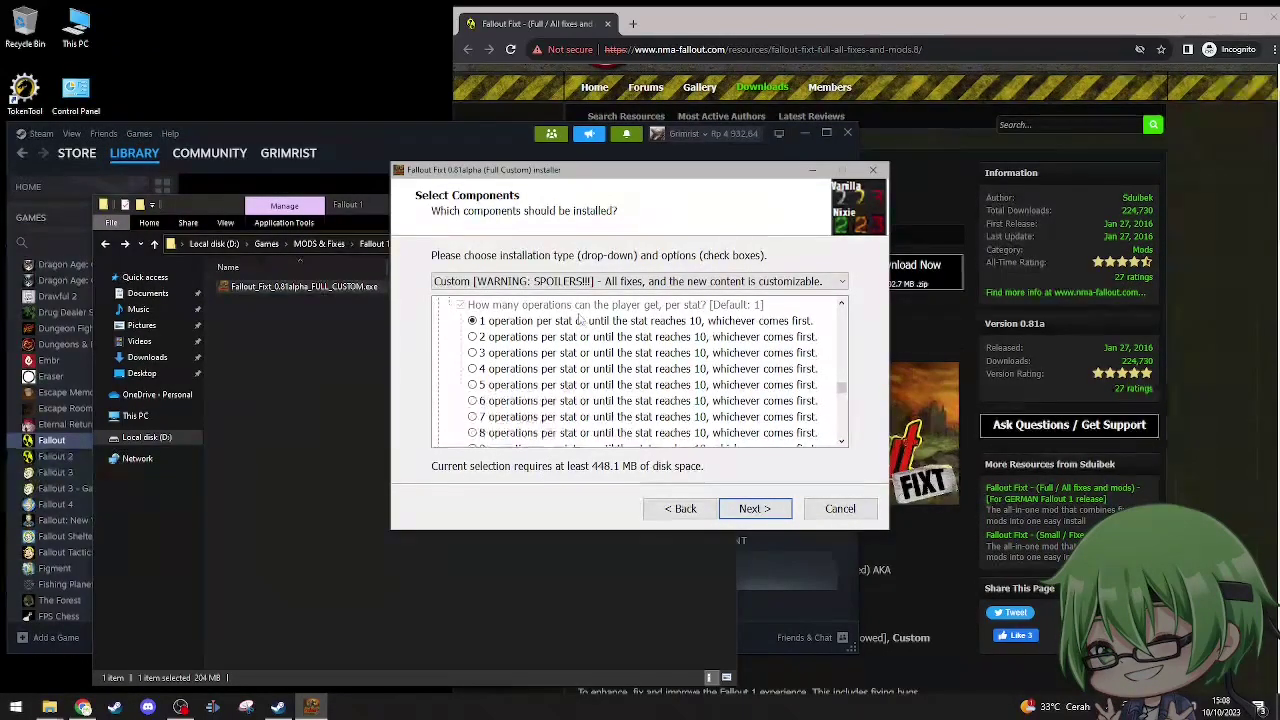
Enable Fallout 2 Power Armor weights among the item balance options, leaving the increased grenade damage off
{"action": "scroll", "coordinate": [634, 363], "scroll_direction": "down", "scroll_amount": 2}
{"action": "scroll", "coordinate": [634, 363], "scroll_direction": "down", "scroll_amount": 1}
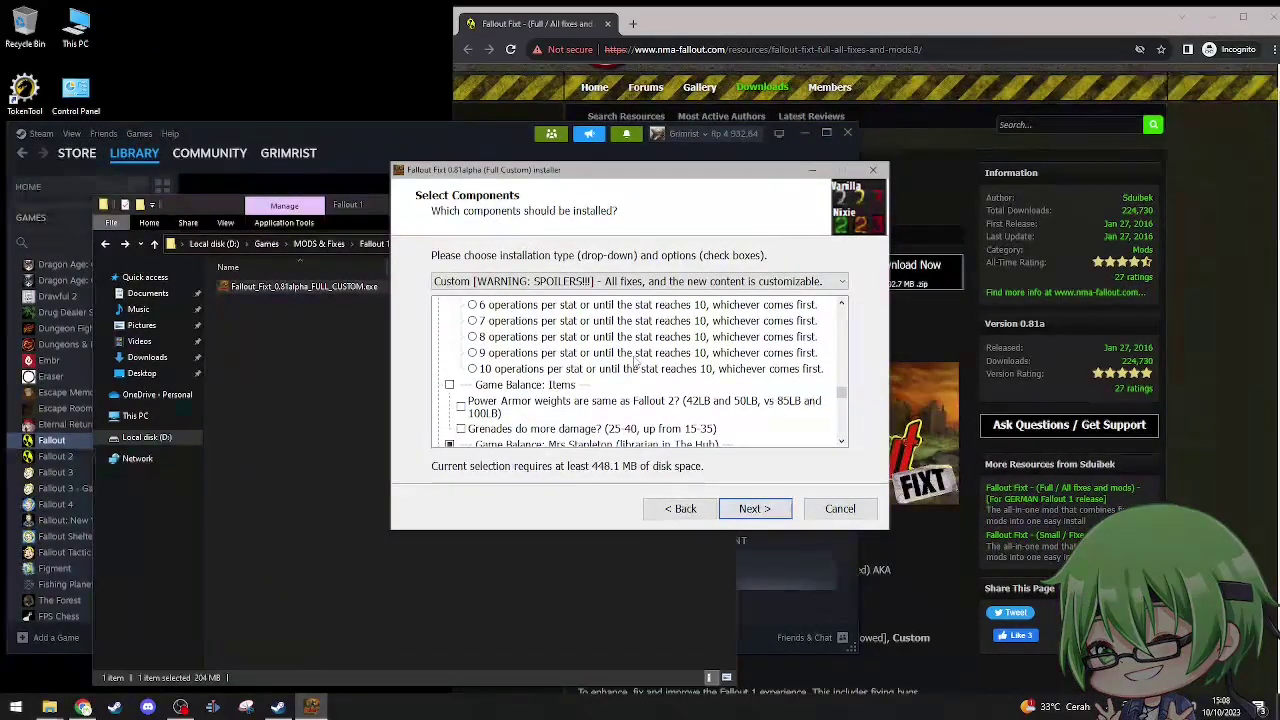
{"action": "scroll", "coordinate": [660, 372], "scroll_direction": "down", "scroll_amount": 2}
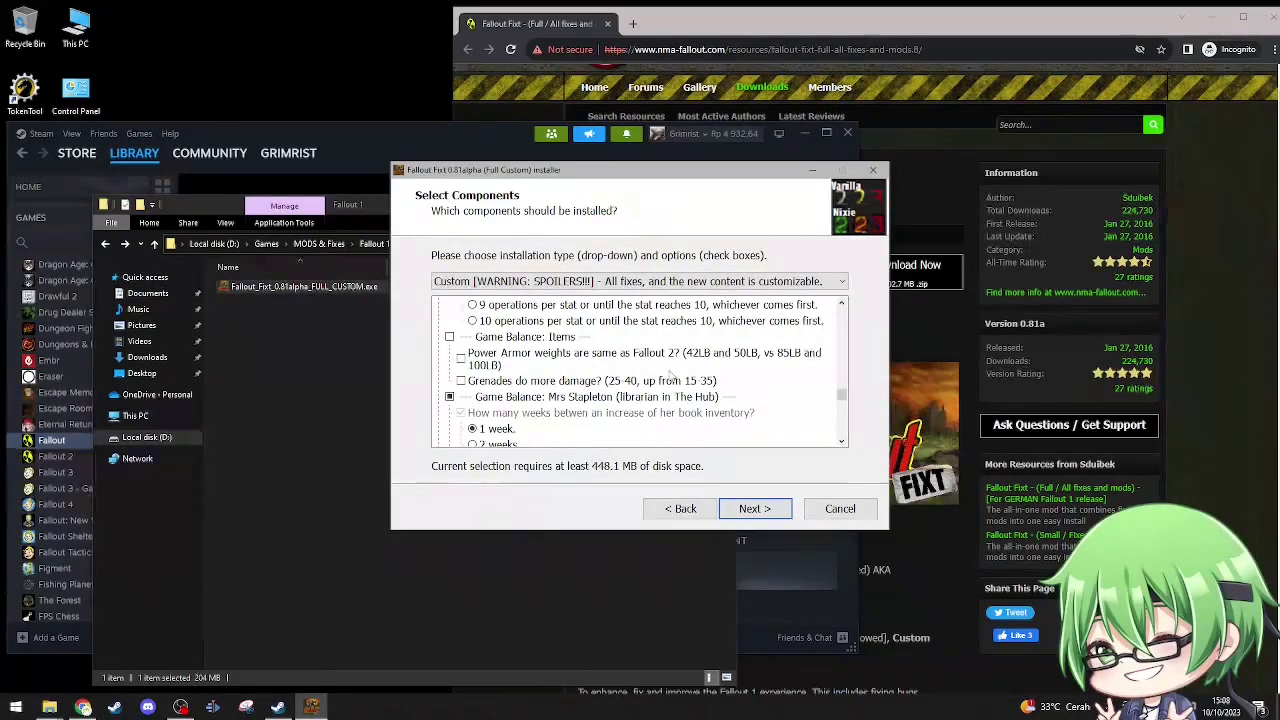
{"action": "left_click", "coordinate": [449, 337]}
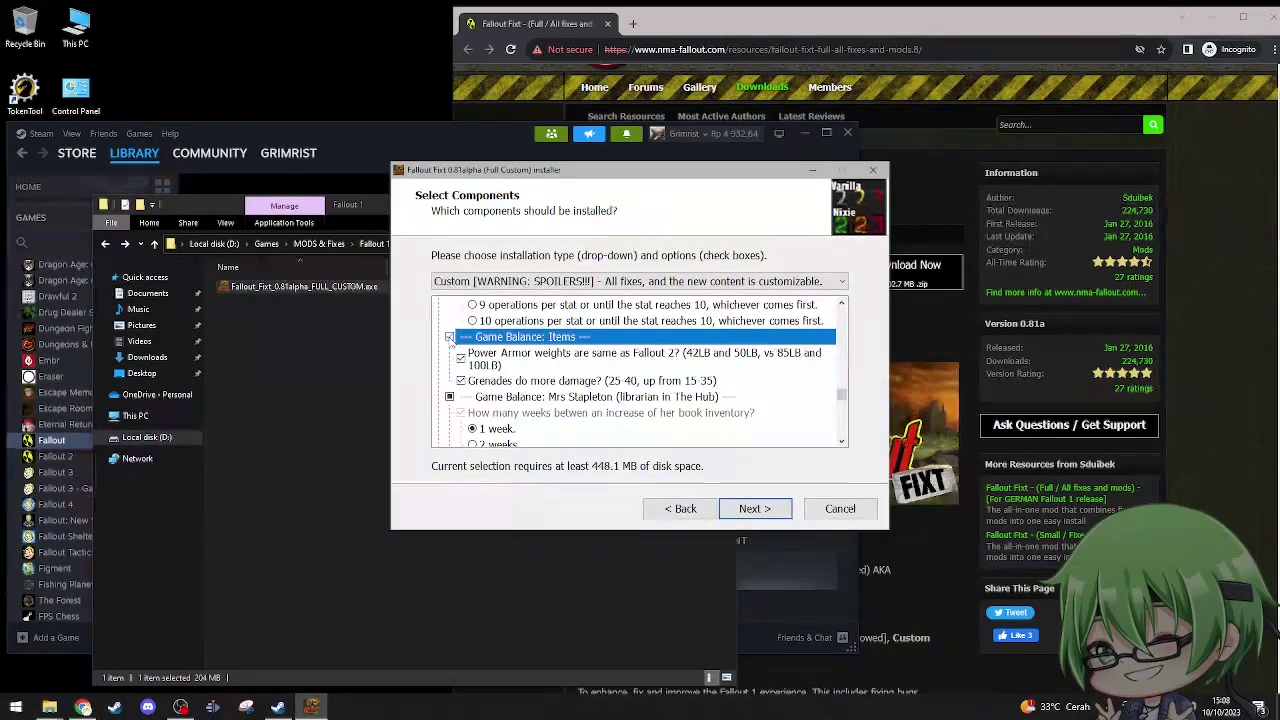
{"action": "left_click", "coordinate": [461, 381]}
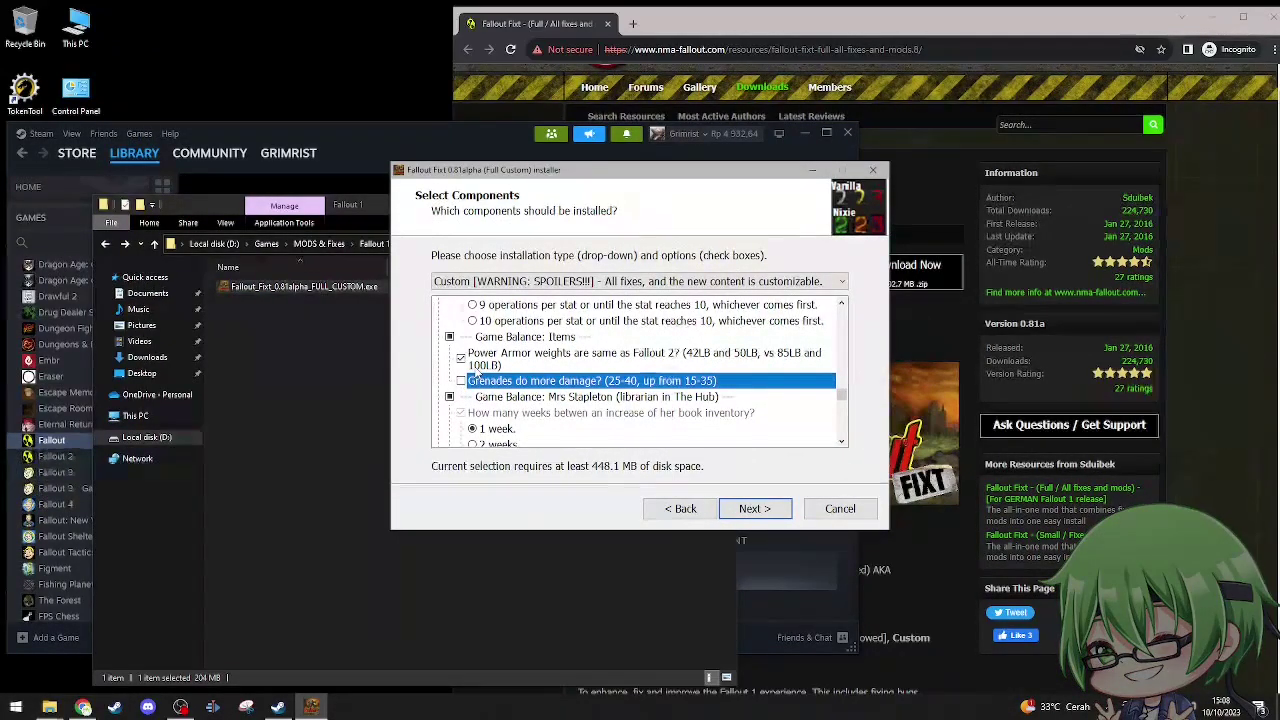
Examine Mrs Stapleton's book options, including the restock interval and the minimum and maximum number of books she spawns
{"action": "scroll", "coordinate": [555, 336], "scroll_direction": "down", "scroll_amount": 2}
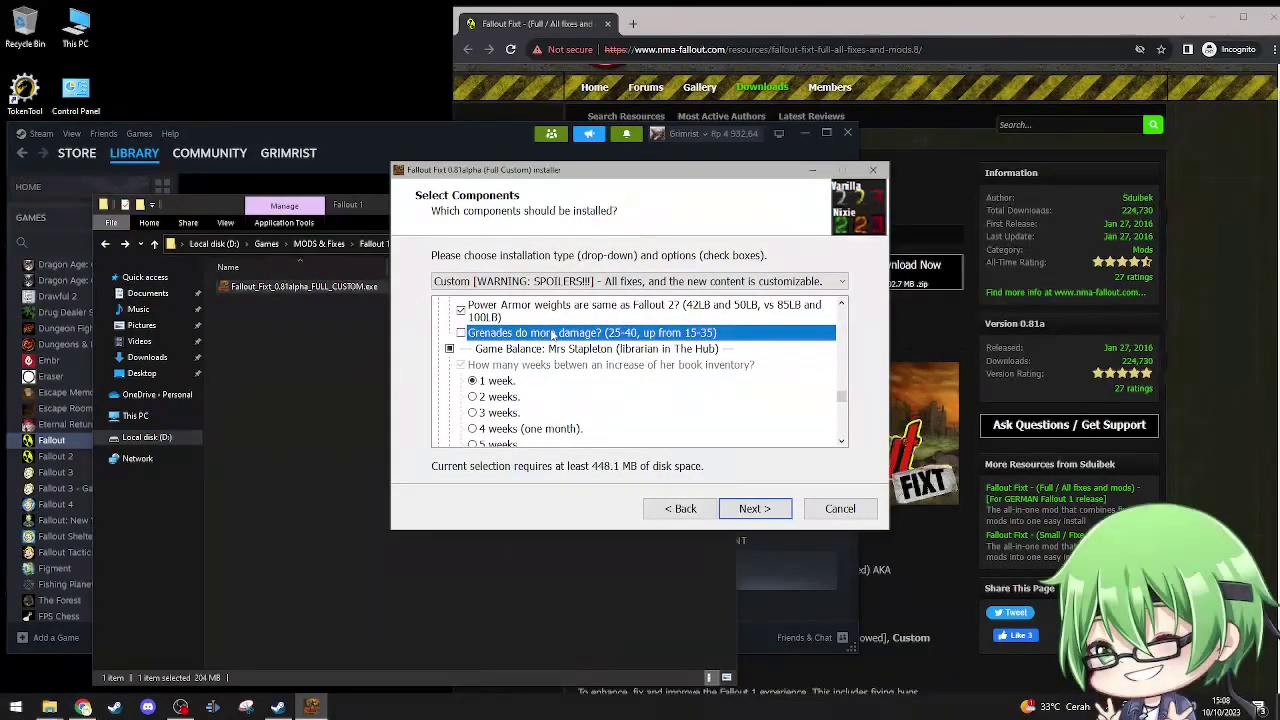
{"action": "scroll", "coordinate": [565, 336], "scroll_direction": "up", "scroll_amount": 1}
{"action": "scroll", "coordinate": [555, 383], "scroll_direction": "down", "scroll_amount": 1}
{"action": "scroll", "coordinate": [565, 376], "scroll_direction": "up", "scroll_amount": 1}
{"action": "scroll", "coordinate": [565, 376], "scroll_direction": "up", "scroll_amount": 1}
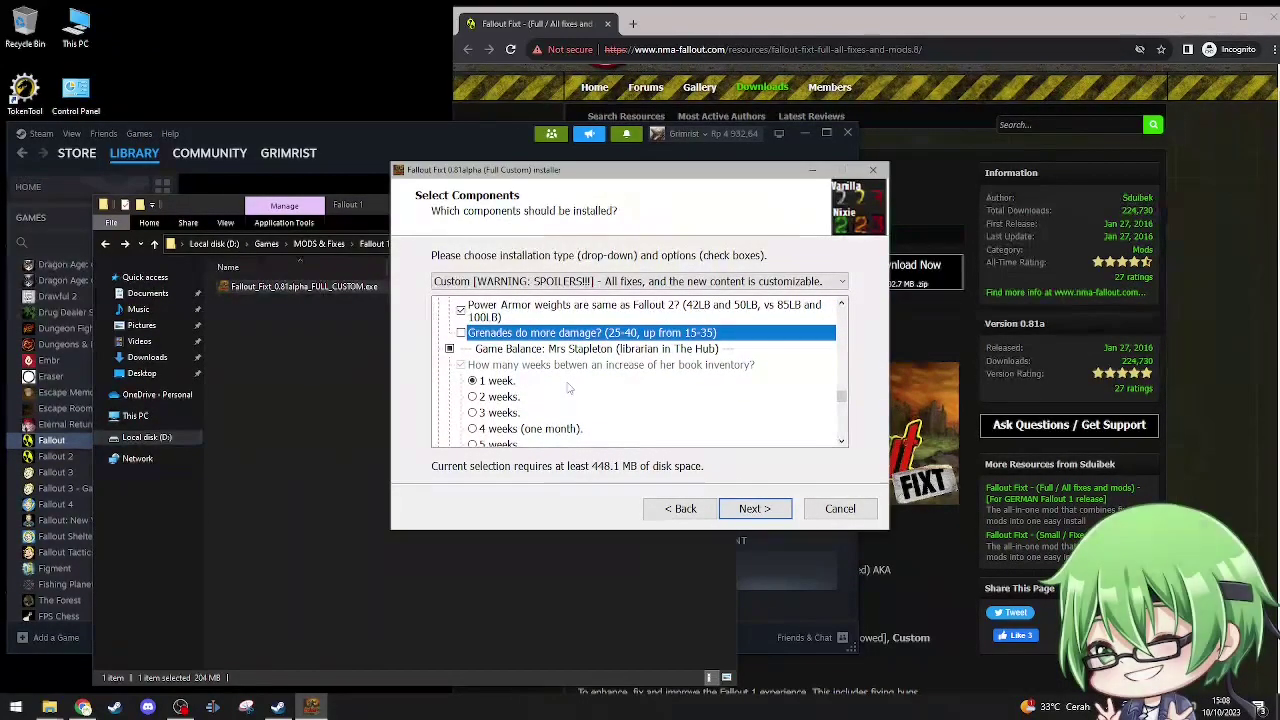
{"action": "scroll", "coordinate": [618, 375], "scroll_direction": "down", "scroll_amount": 1}
{"action": "scroll", "coordinate": [618, 375], "scroll_direction": "down", "scroll_amount": 3}
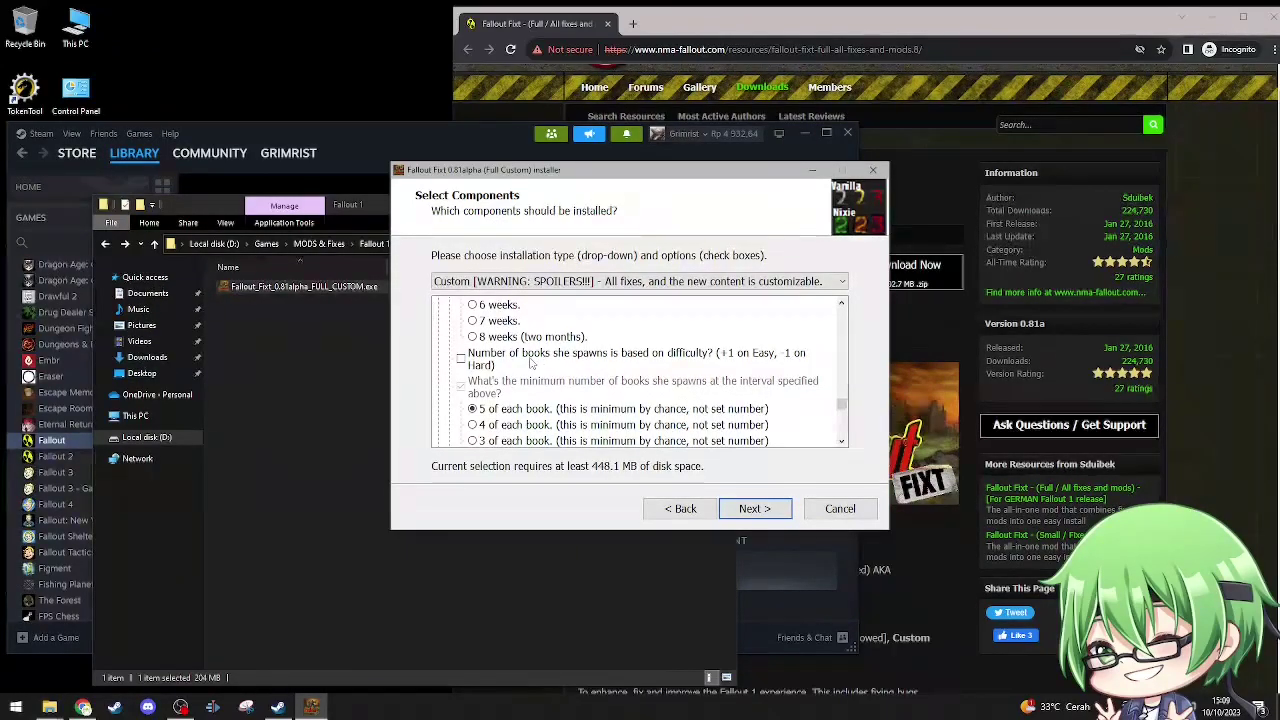
{"action": "scroll", "coordinate": [531, 365], "scroll_direction": "down", "scroll_amount": 1}
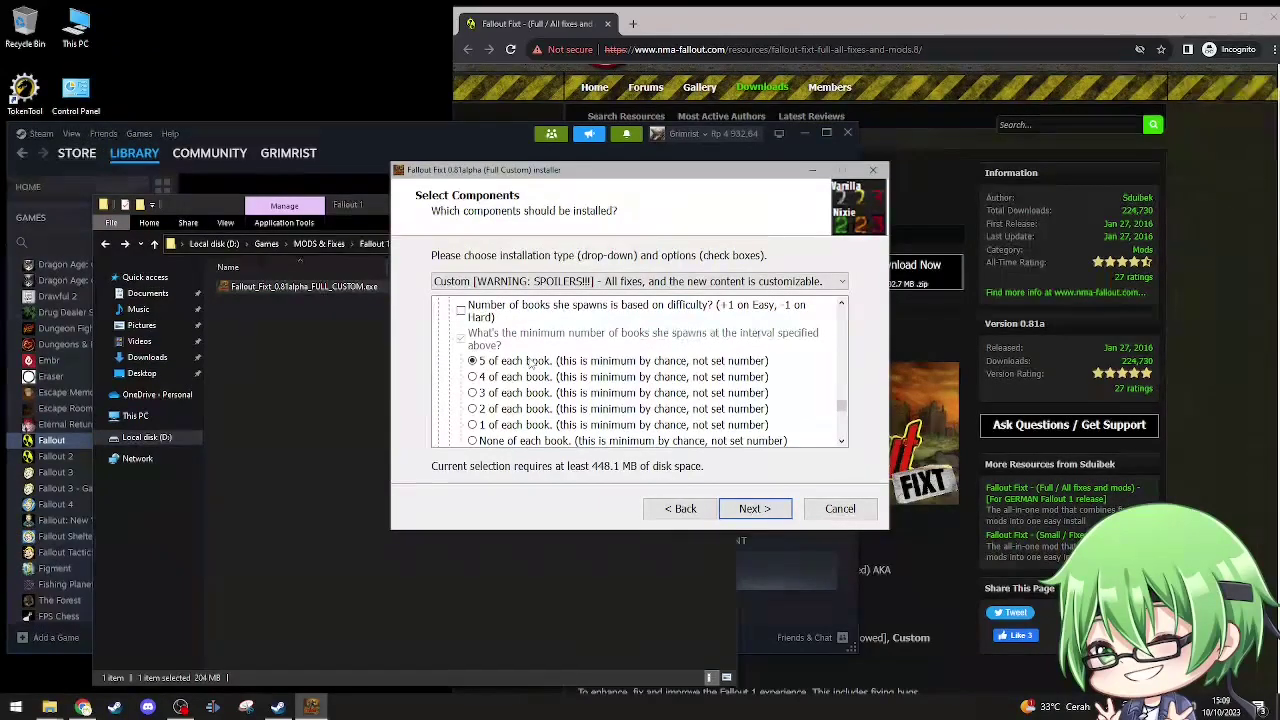
{"action": "scroll", "coordinate": [528, 363], "scroll_direction": "down", "scroll_amount": 2}
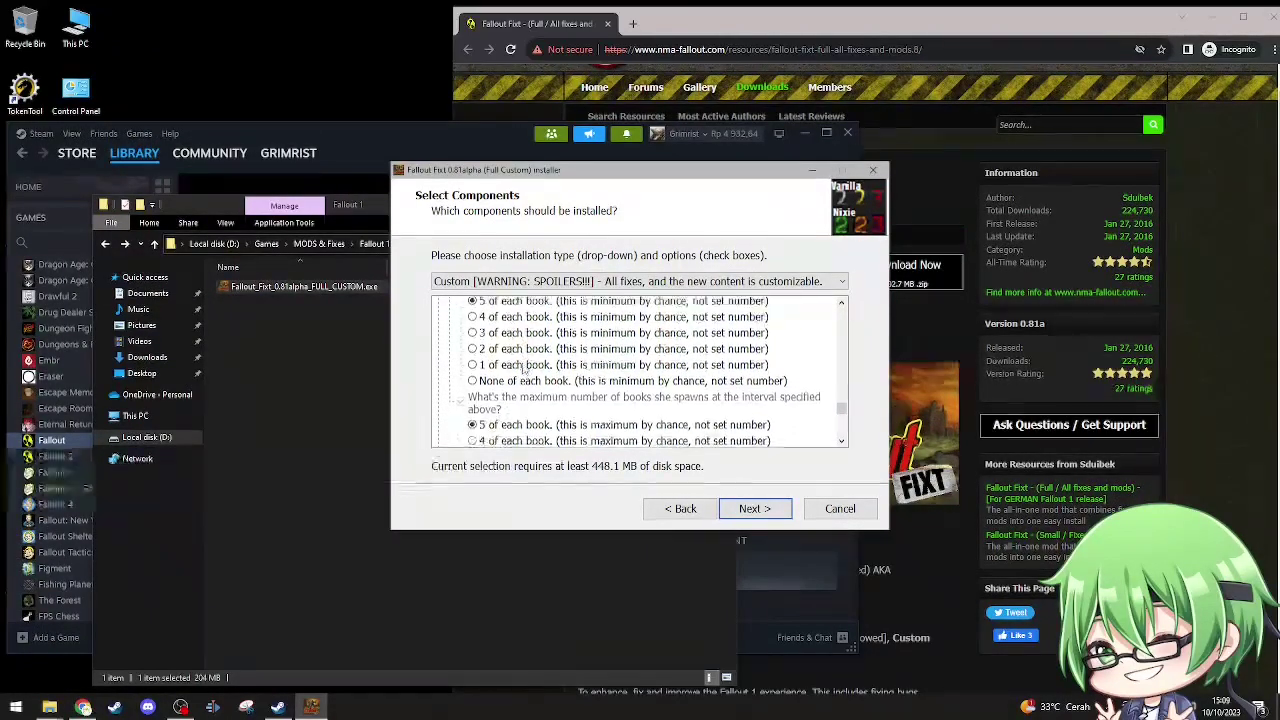
{"action": "scroll", "coordinate": [555, 390], "scroll_direction": "down", "scroll_amount": 1}
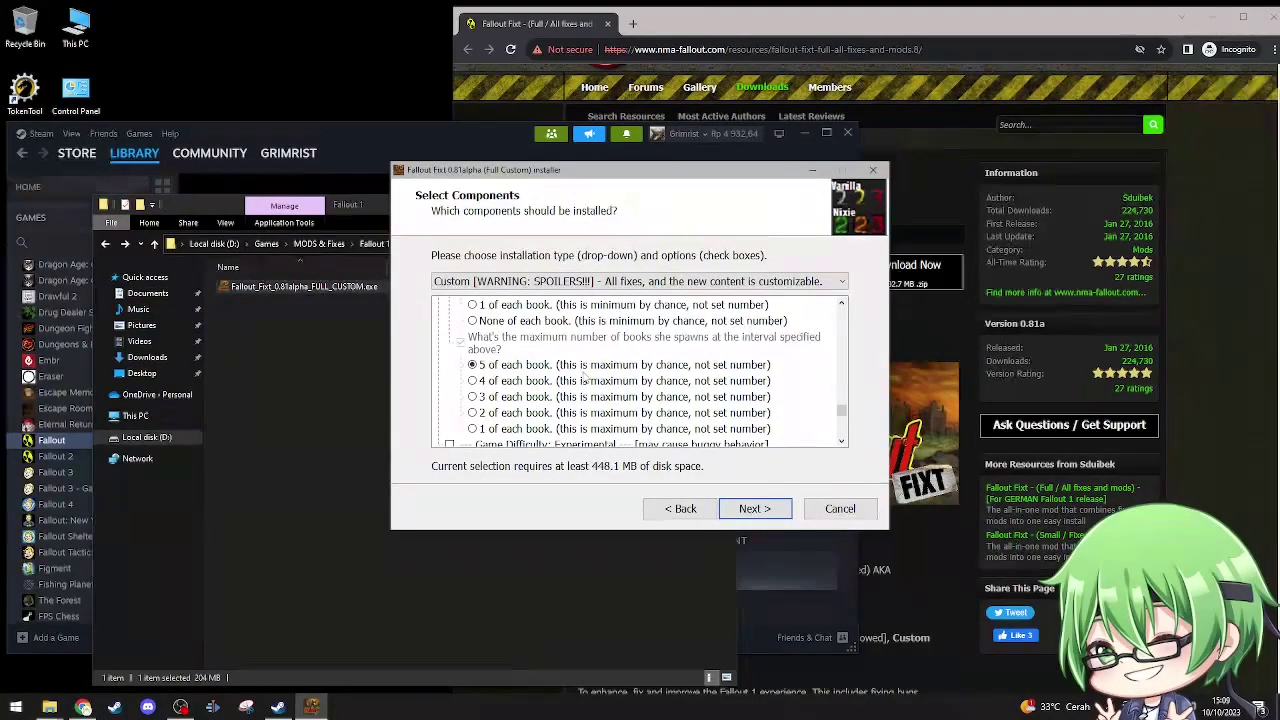
Enable the notifications that display the character level and character title on levelup
{"action": "scroll", "coordinate": [581, 380], "scroll_direction": "down", "scroll_amount": 2}
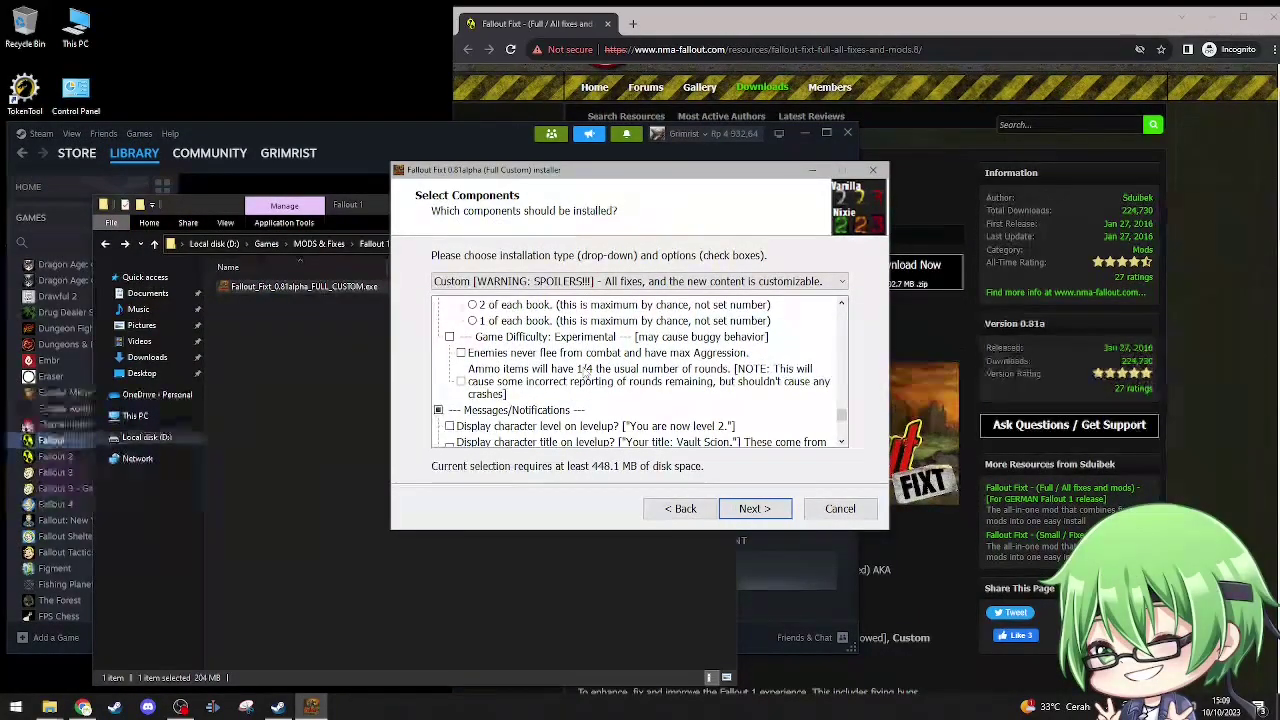
{"action": "scroll", "coordinate": [585, 372], "scroll_direction": "down", "scroll_amount": 1}
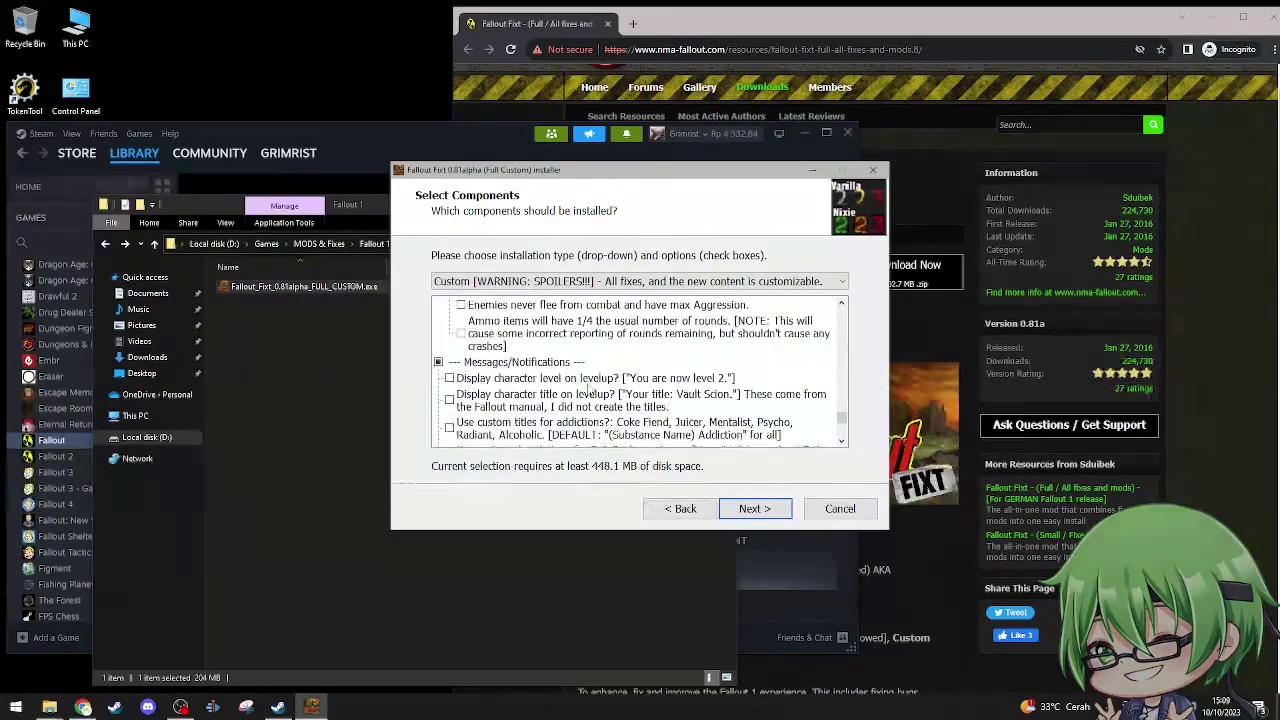
{"action": "scroll", "coordinate": [590, 388], "scroll_direction": "down", "scroll_amount": 2}
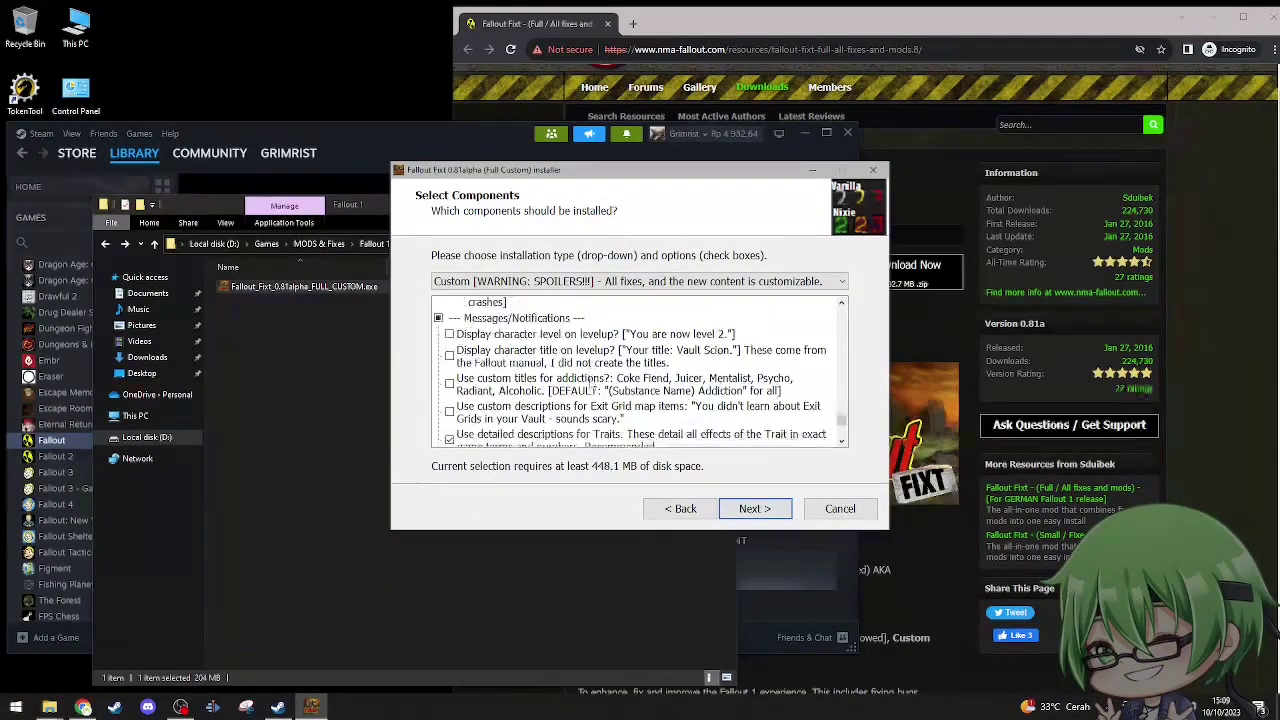
{"action": "scroll", "coordinate": [592, 388], "scroll_direction": "up", "scroll_amount": 2}
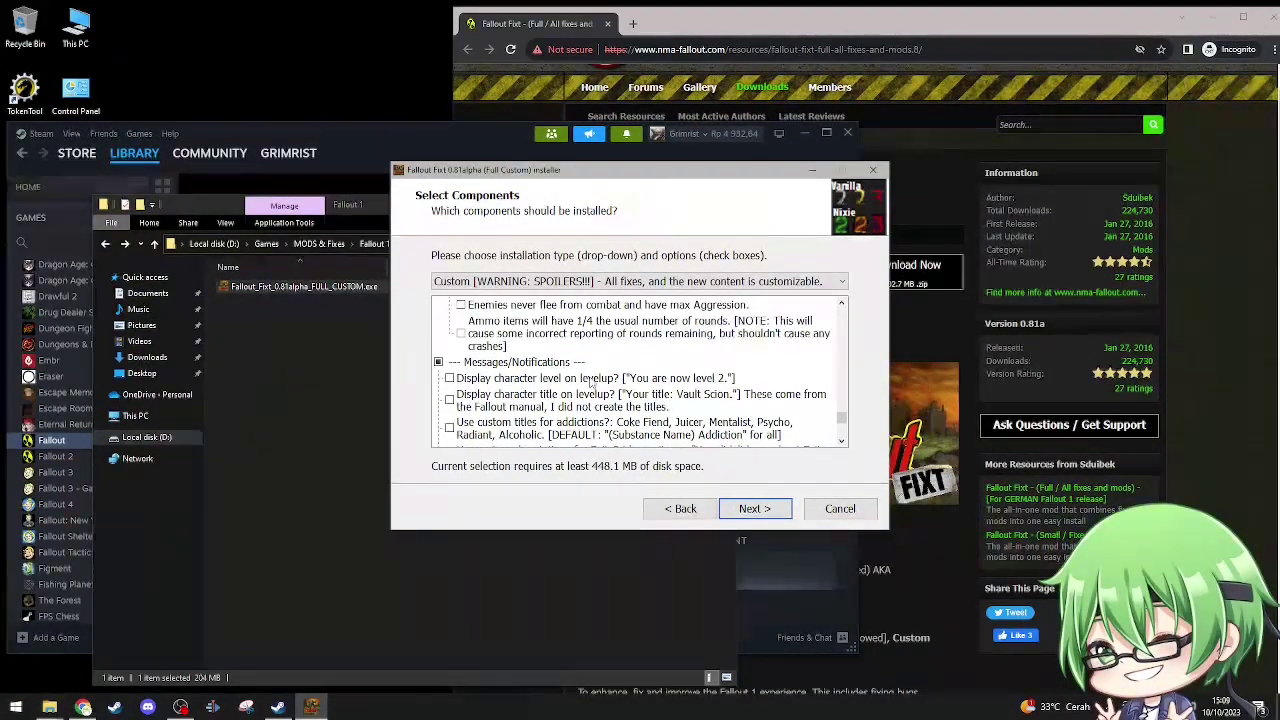
{"action": "left_click", "coordinate": [568, 384]}
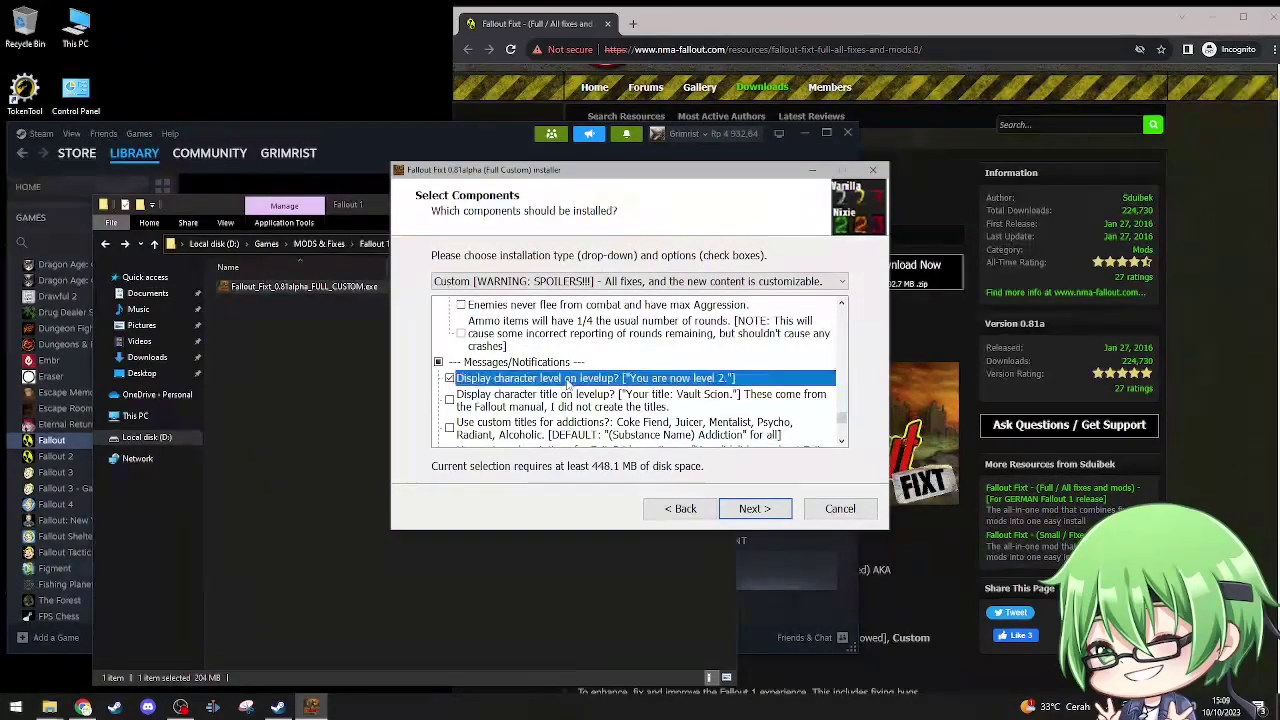
{"action": "left_click", "coordinate": [520, 406]}
Enable custom titles for addictions and custom descriptions for Exit Grid map items
{"action": "scroll", "coordinate": [528, 402], "scroll_direction": "down", "scroll_amount": 2}
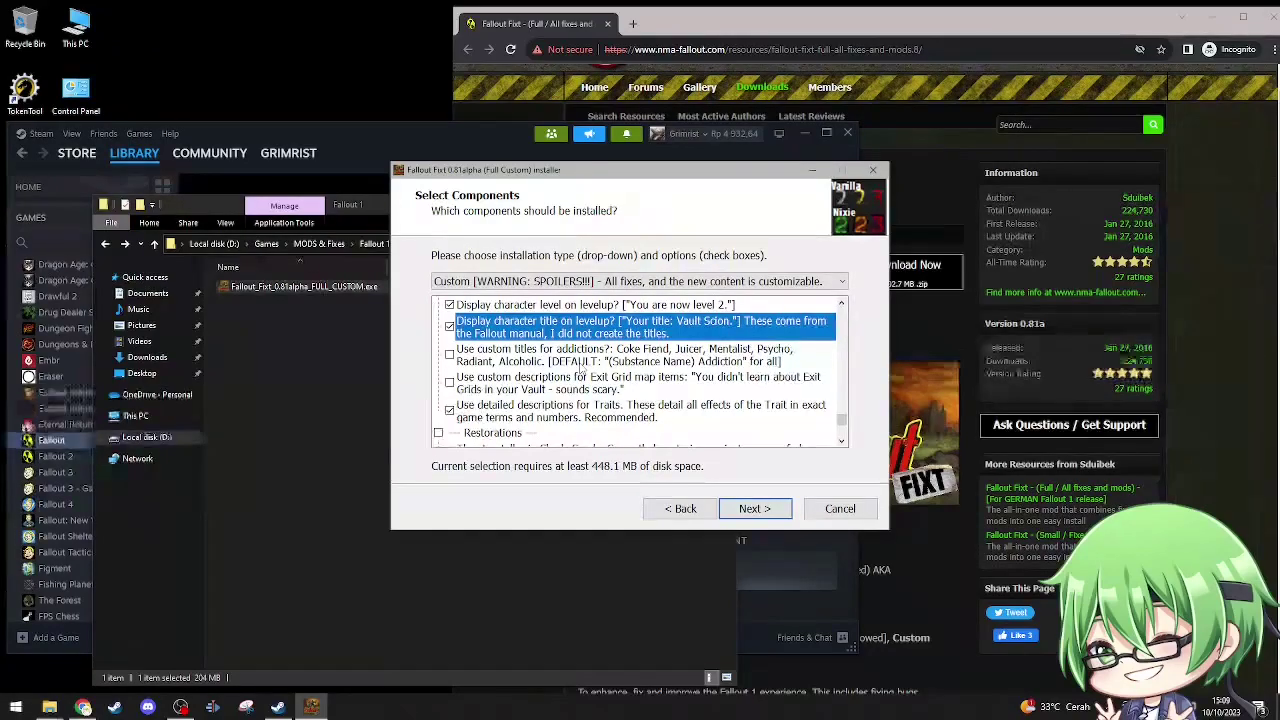
{"action": "left_click", "coordinate": [565, 356]}
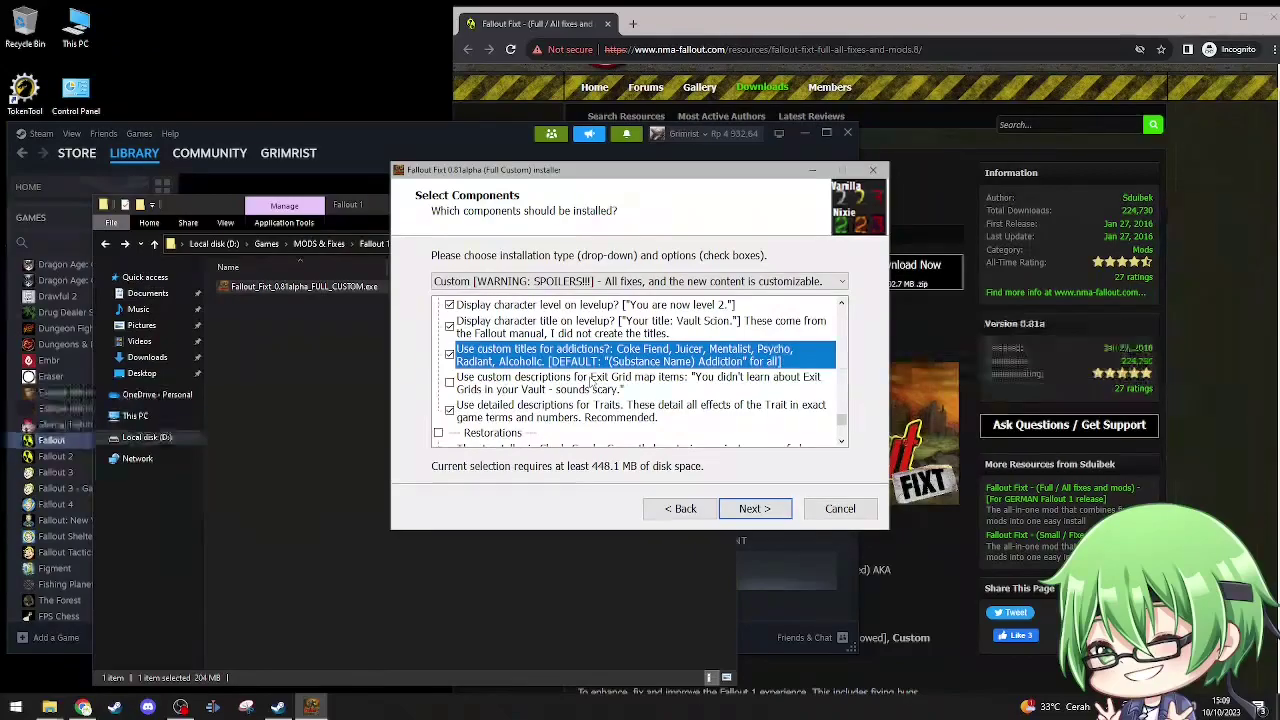
{"action": "left_click", "coordinate": [590, 382]}
Enable all restorations: the Shady Sands storyteller, turning Bob of Bob's Iguana Bits in to the police, and Bob going to jail
{"action": "scroll", "coordinate": [590, 382], "scroll_direction": "down", "scroll_amount": 1}
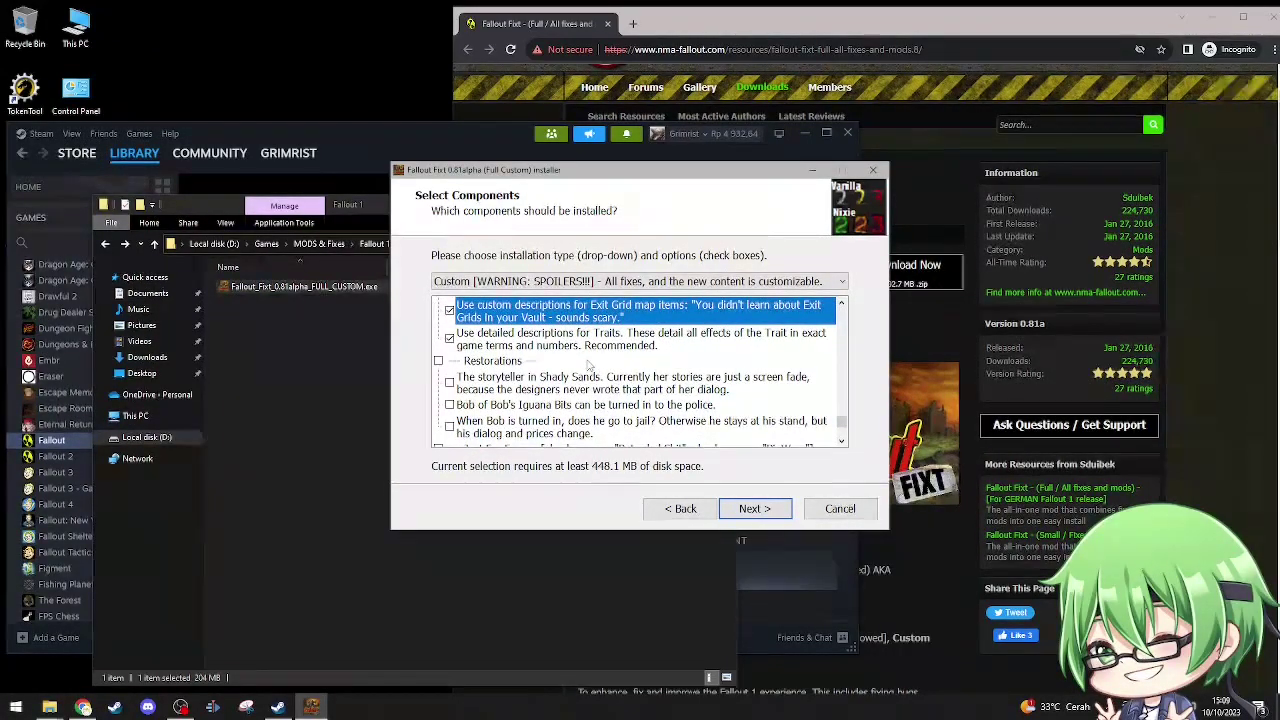
{"action": "scroll", "coordinate": [563, 357], "scroll_direction": "down", "scroll_amount": 3}
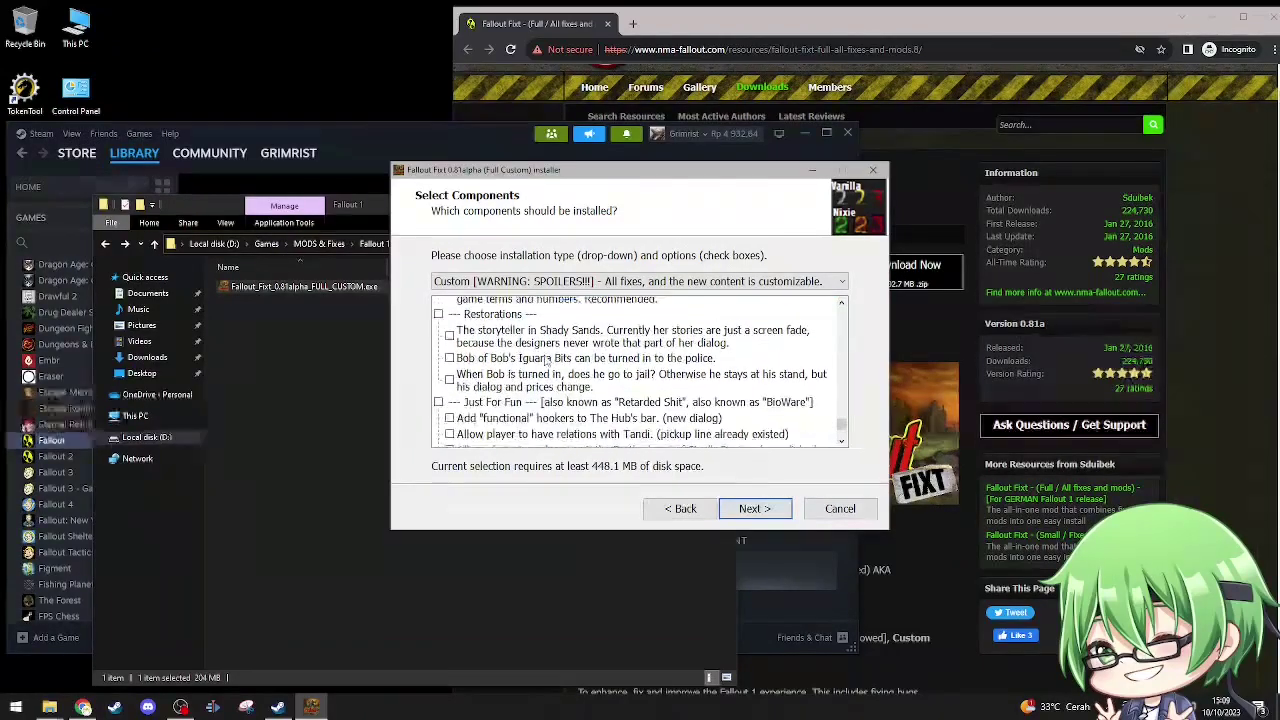
{"action": "scroll", "coordinate": [471, 370], "scroll_direction": "up", "scroll_amount": 3}
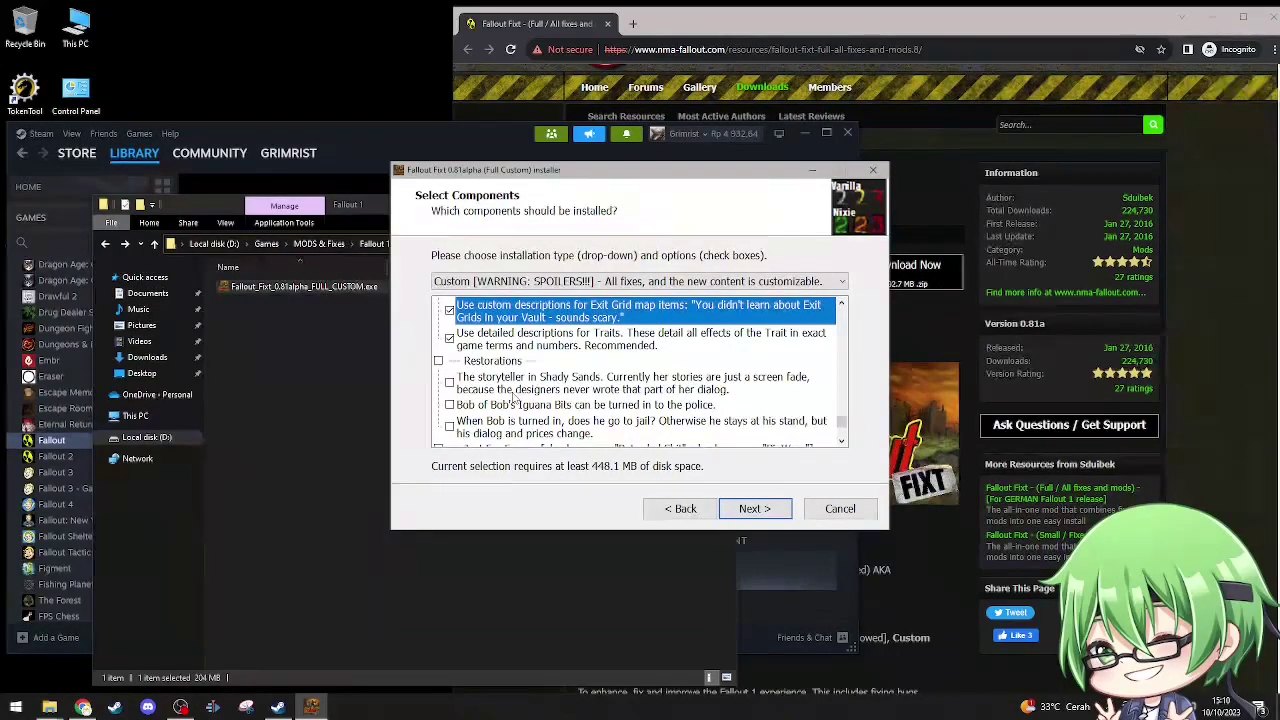
{"action": "left_click", "coordinate": [515, 390]}
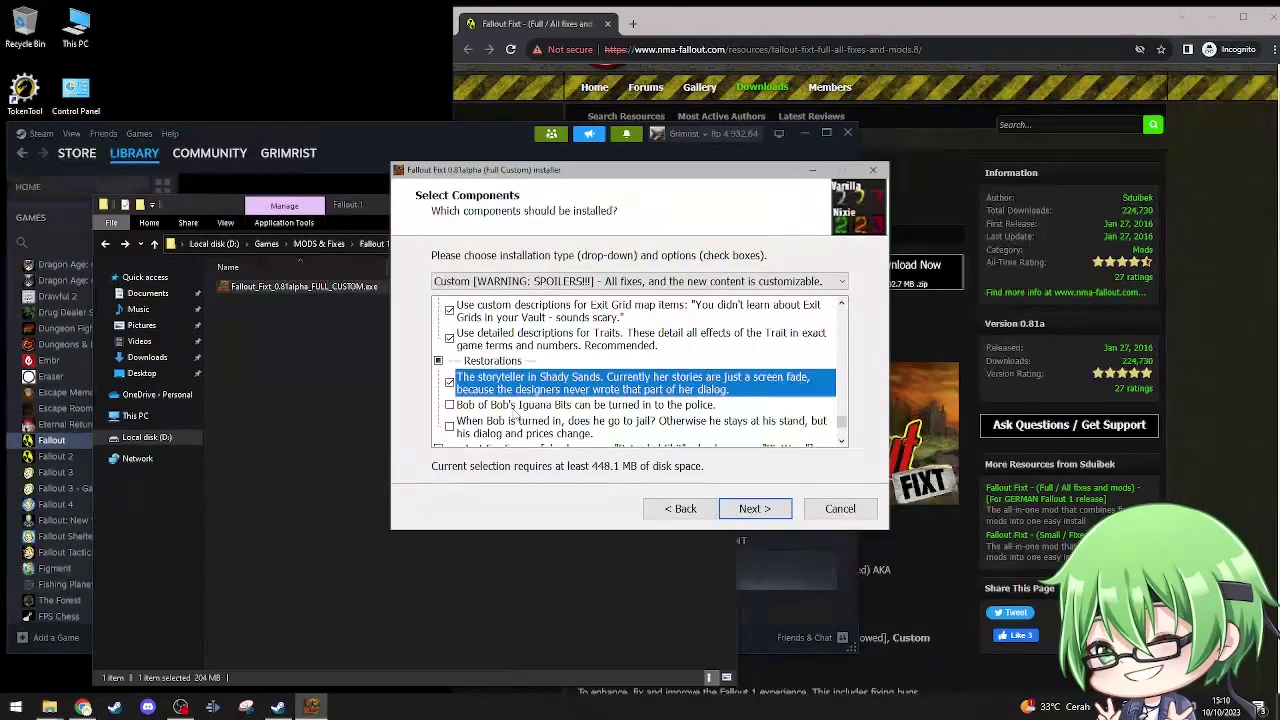
{"action": "left_click", "coordinate": [515, 408]}
{"action": "scroll", "coordinate": [505, 390], "scroll_direction": "down", "scroll_amount": 2}
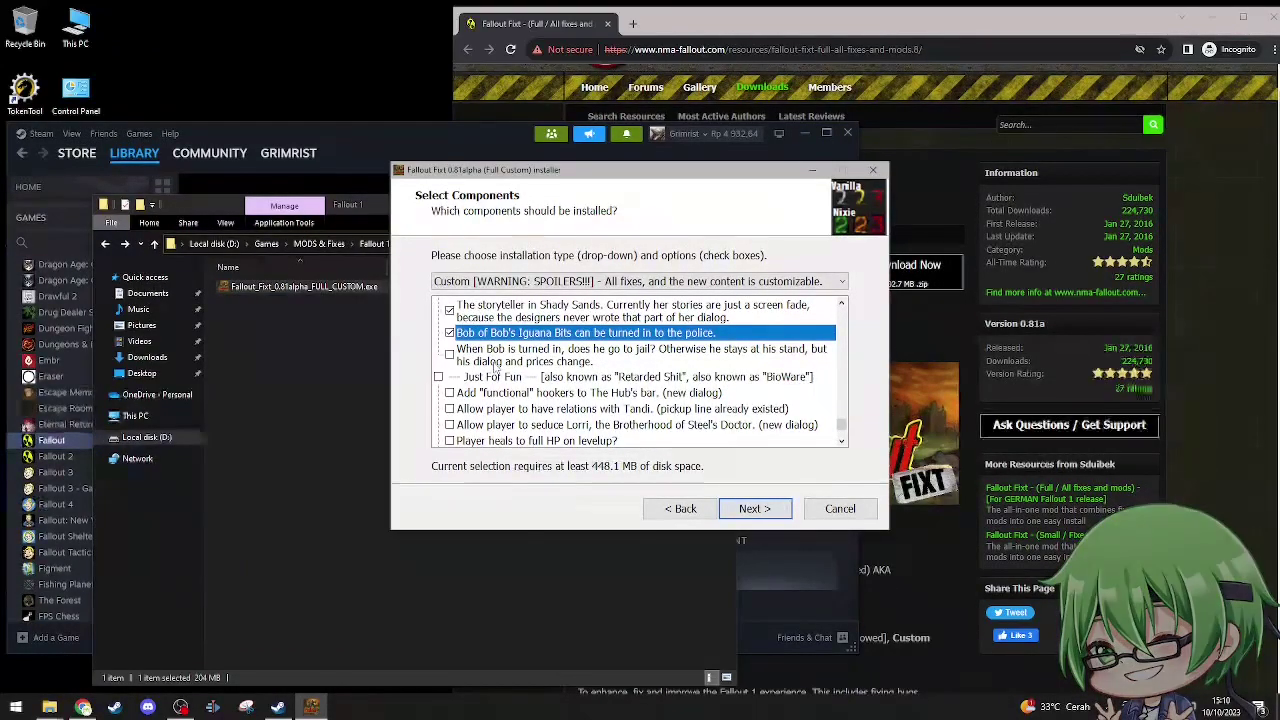
{"action": "left_click", "coordinate": [530, 363]}
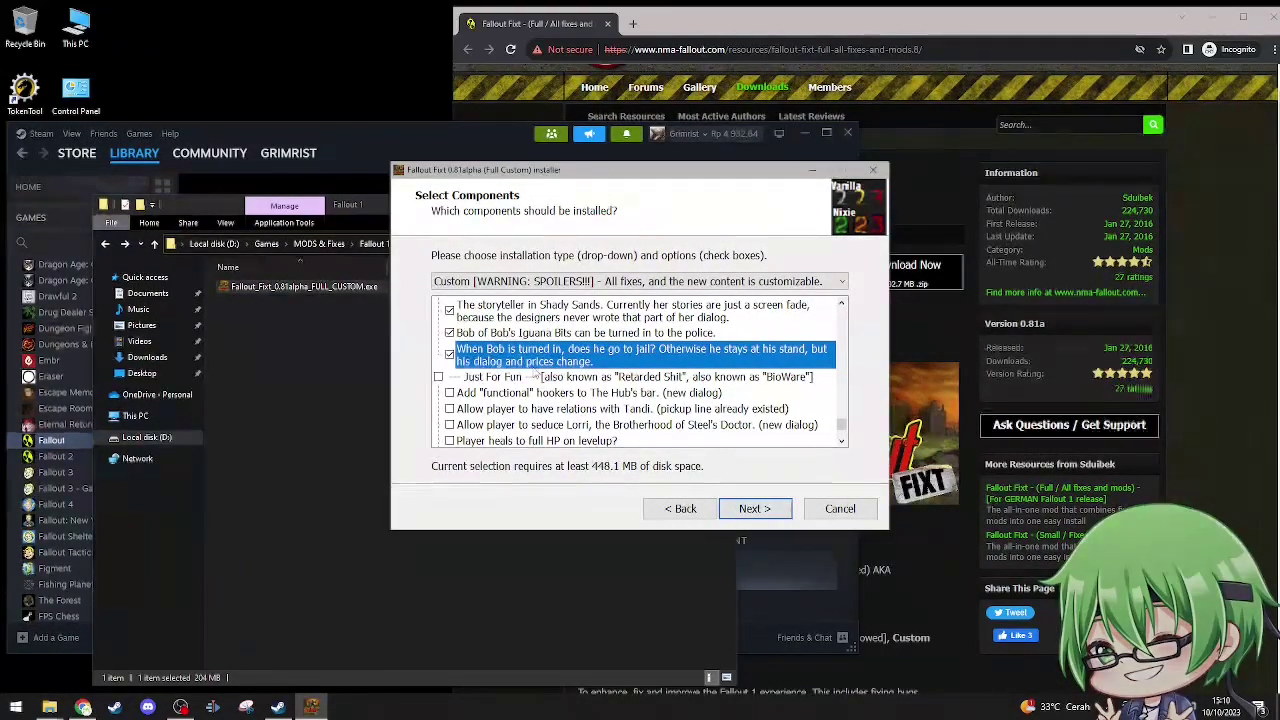
{"action": "scroll", "coordinate": [537, 372], "scroll_direction": "up", "scroll_amount": 2}
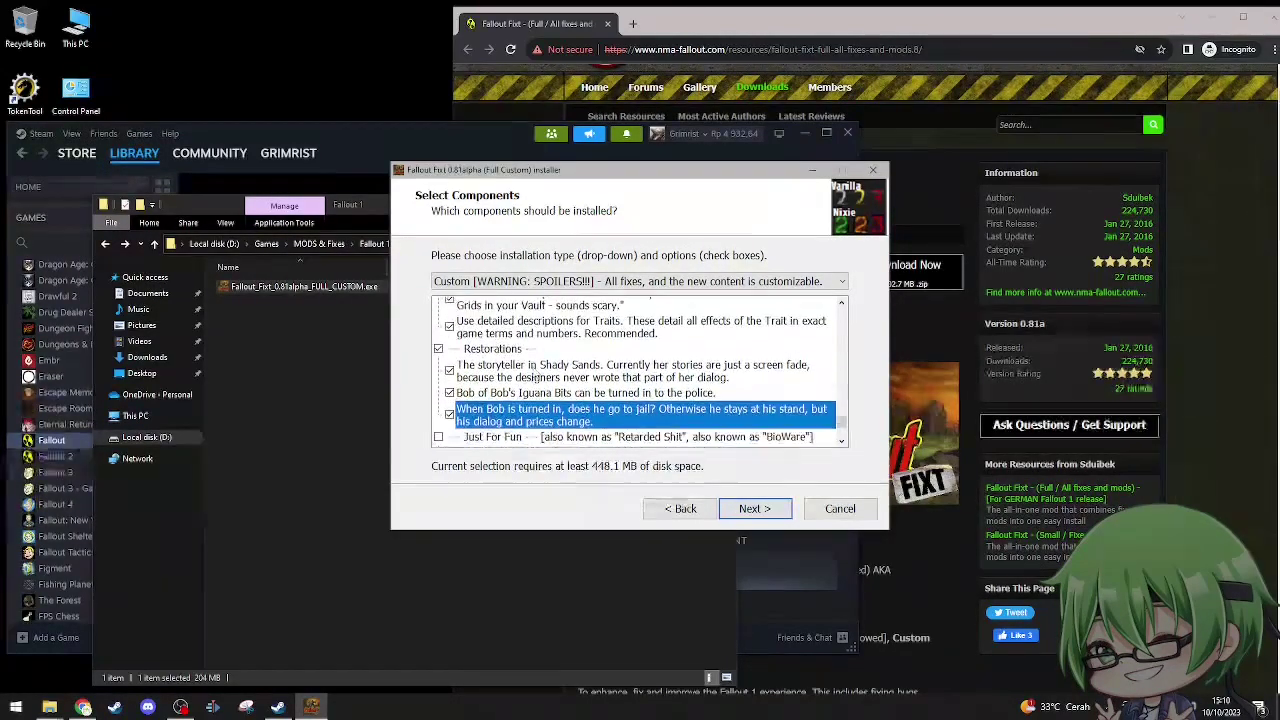
Examine the Just For Fun options and the required Fallout Fixt entries at the end of the component list
{"action": "scroll", "coordinate": [537, 372], "scroll_direction": "down", "scroll_amount": 2}
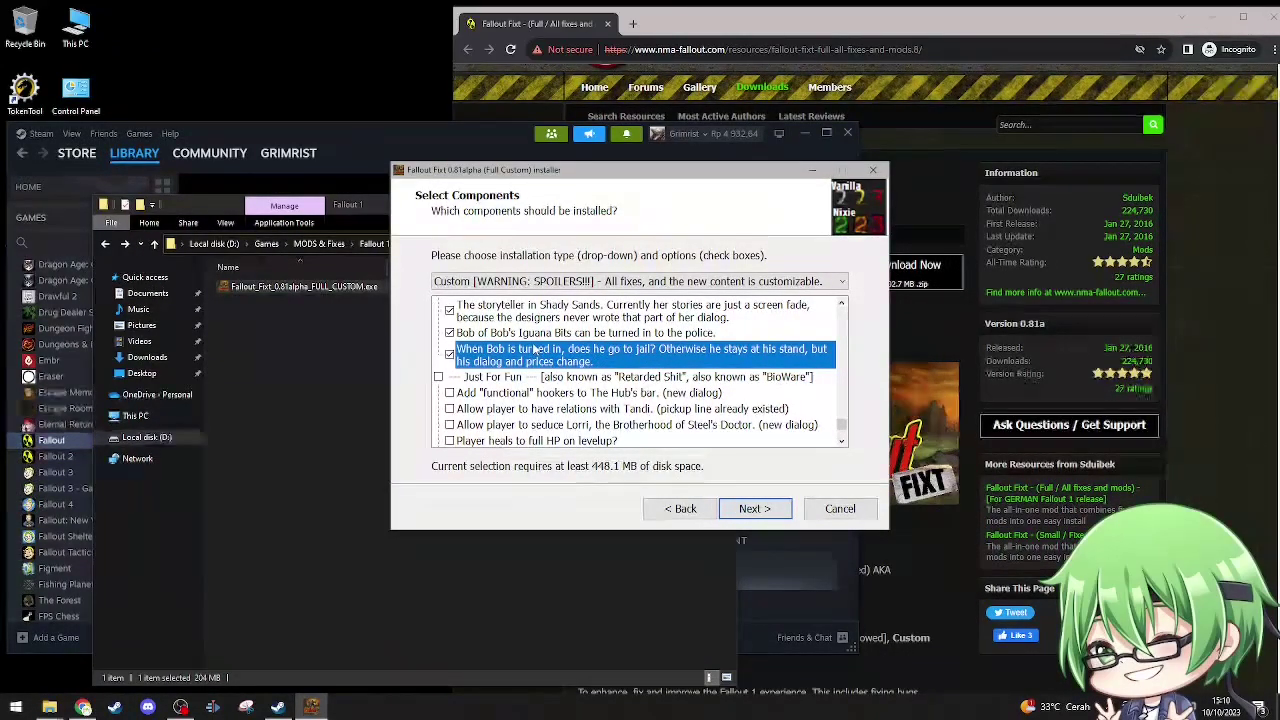
{"action": "scroll", "coordinate": [538, 355], "scroll_direction": "down", "scroll_amount": 1}
{"action": "scroll", "coordinate": [538, 355], "scroll_direction": "down", "scroll_amount": 1}
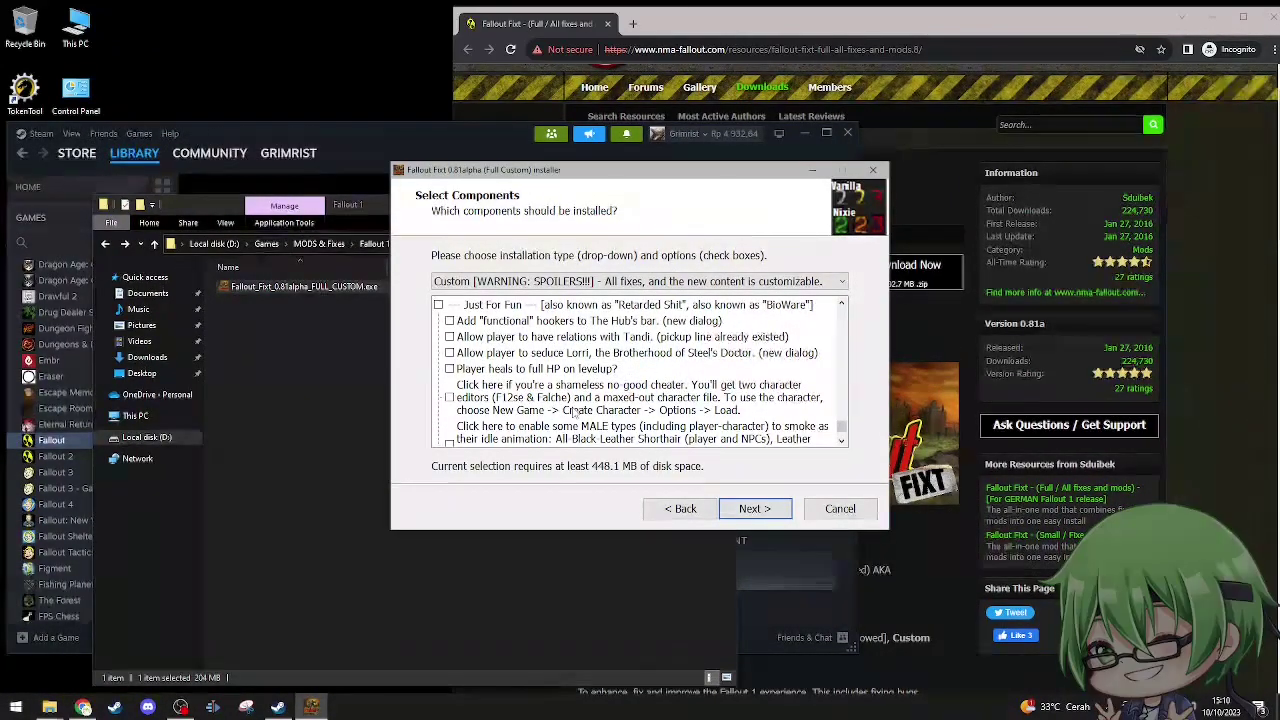
{"action": "scroll", "coordinate": [574, 414], "scroll_direction": "down", "scroll_amount": 2}
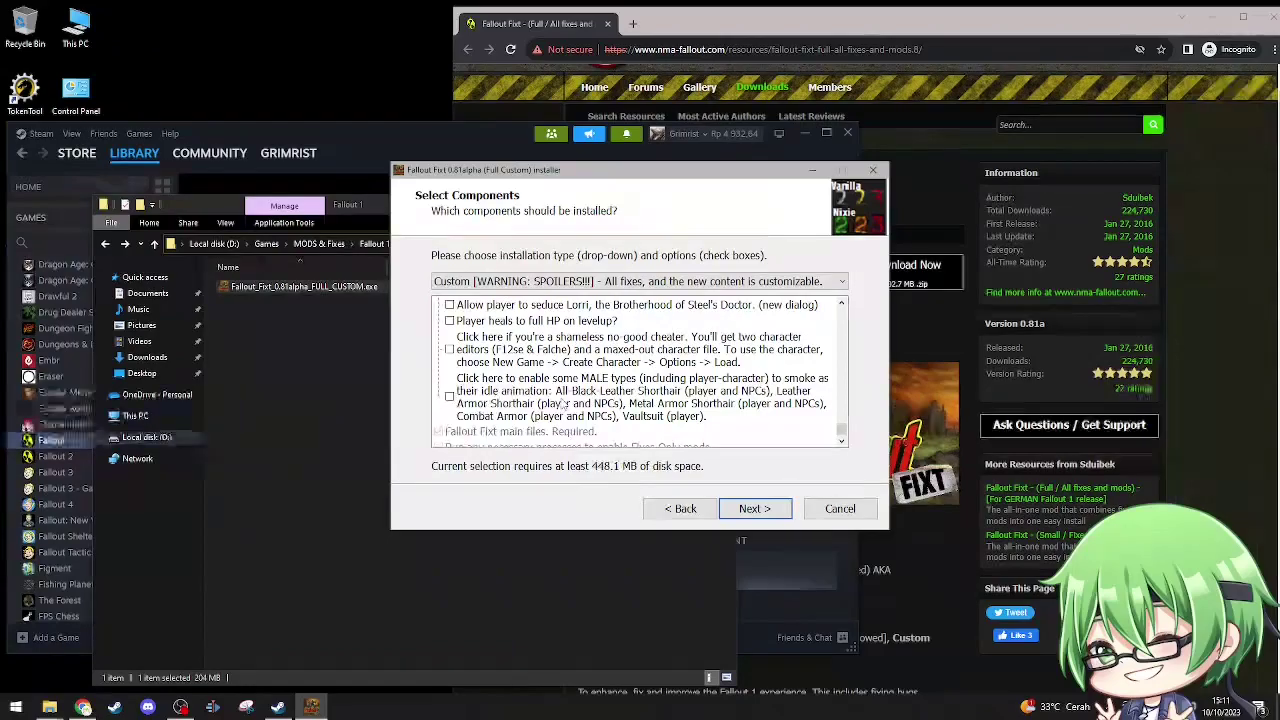
{"action": "scroll", "coordinate": [570, 400], "scroll_direction": "down", "scroll_amount": 1}
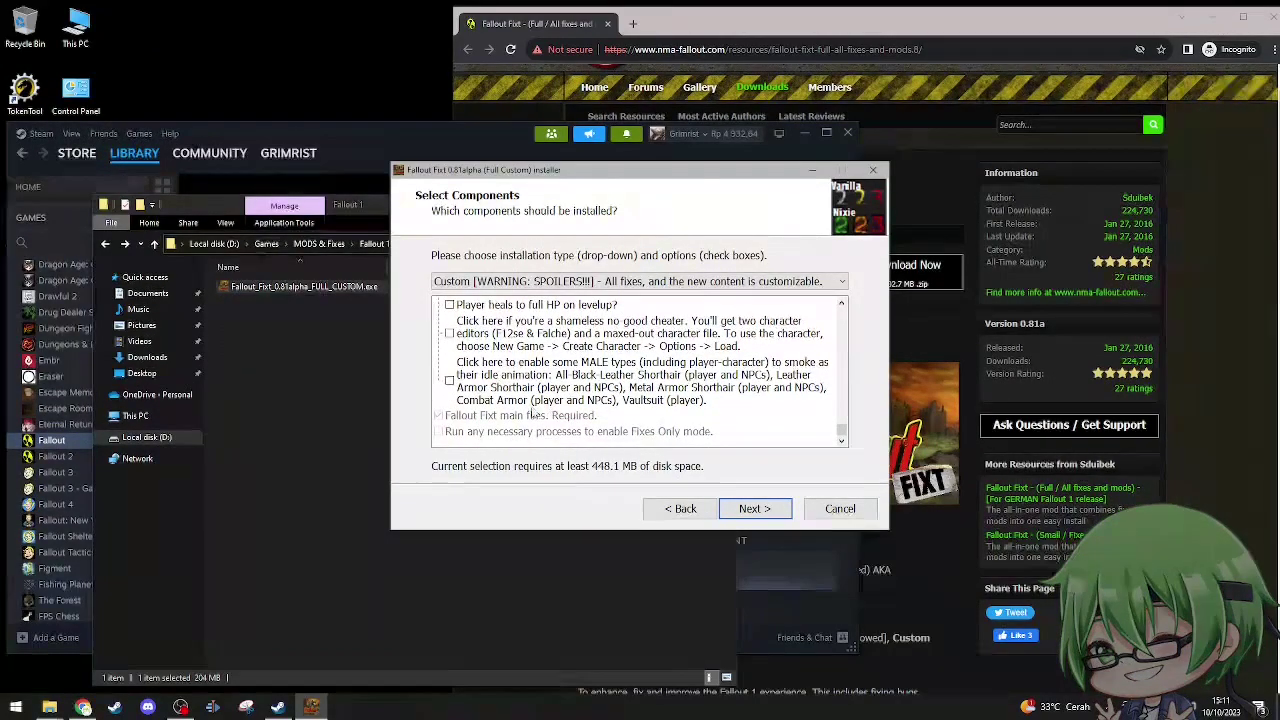
{"action": "left_click", "coordinate": [447, 434]}
{"action": "left_click", "coordinate": [454, 418]}
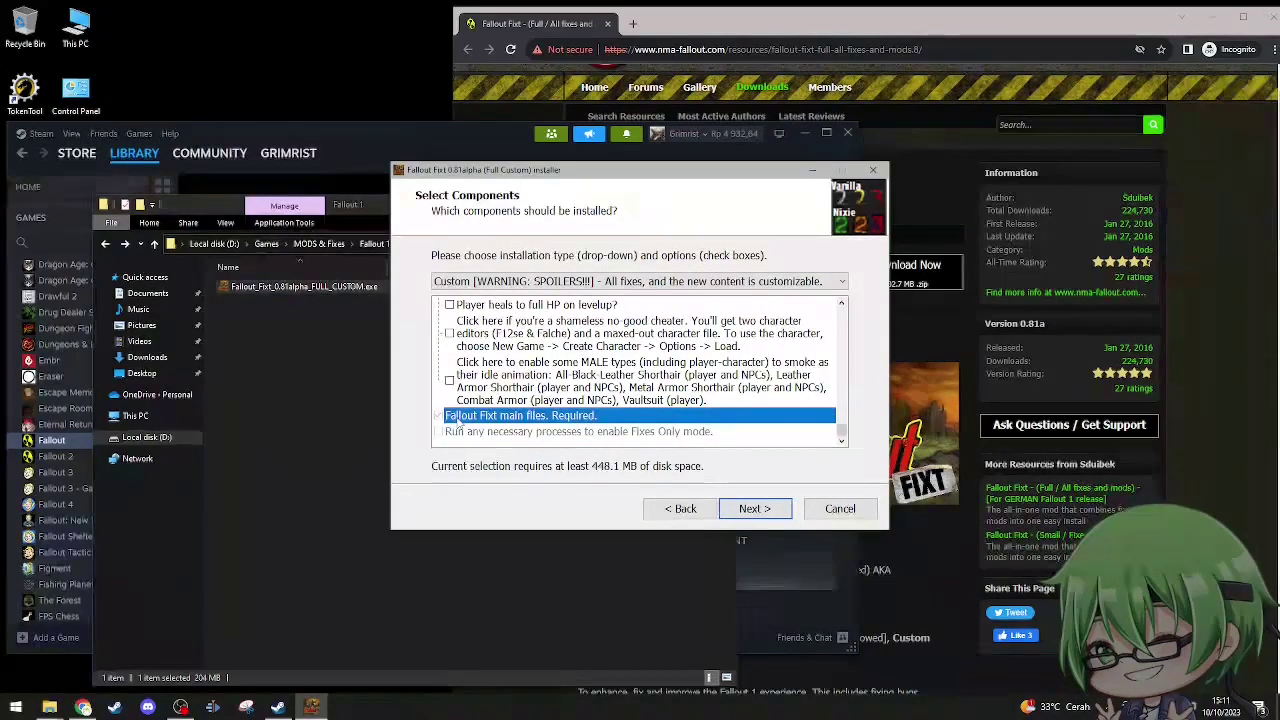
{"action": "scroll", "coordinate": [600, 390], "scroll_direction": "up", "scroll_amount": 5}
{"action": "scroll", "coordinate": [600, 390], "scroll_direction": "down", "scroll_amount": 5}
Accept the selected components and browse the Start Menu folders, picking Fallout Fixt for the shortcuts
{"action": "left_click", "coordinate": [765, 511]}
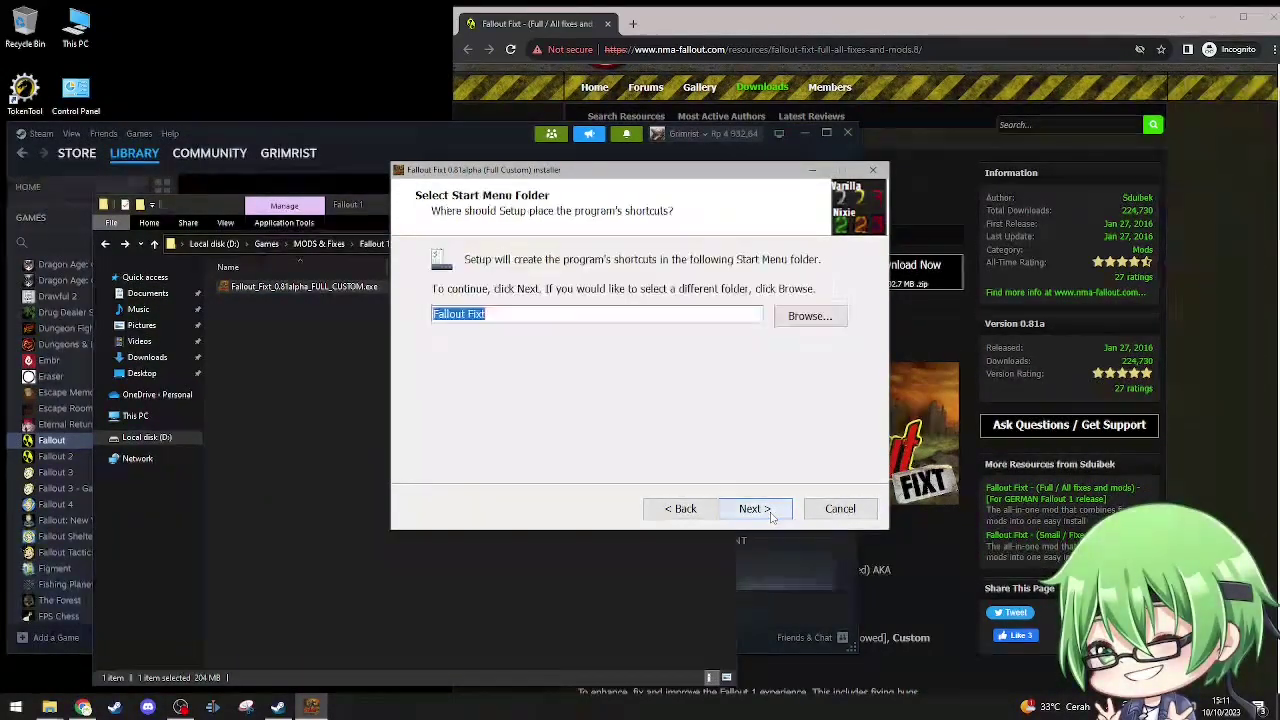
{"action": "left_click", "coordinate": [826, 320]}
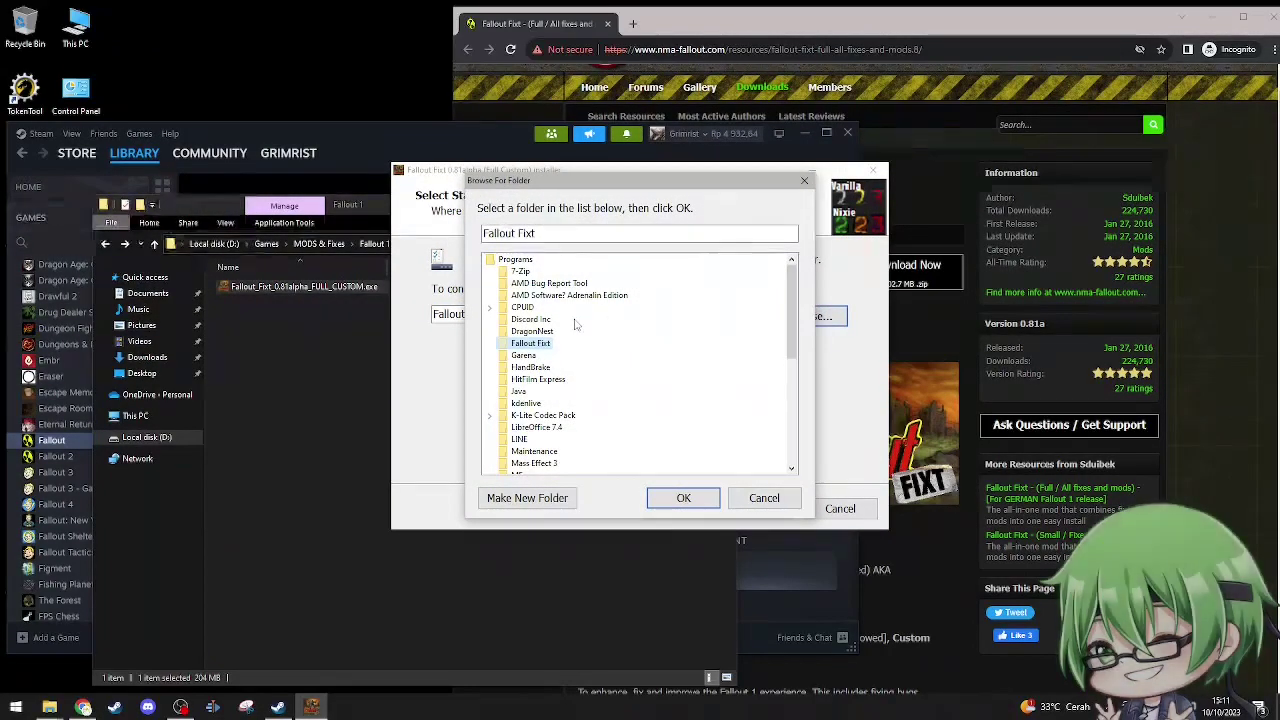
{"action": "scroll", "coordinate": [580, 320], "scroll_direction": "down", "scroll_amount": 2}
{"action": "scroll", "coordinate": [580, 323], "scroll_direction": "up", "scroll_amount": 2}
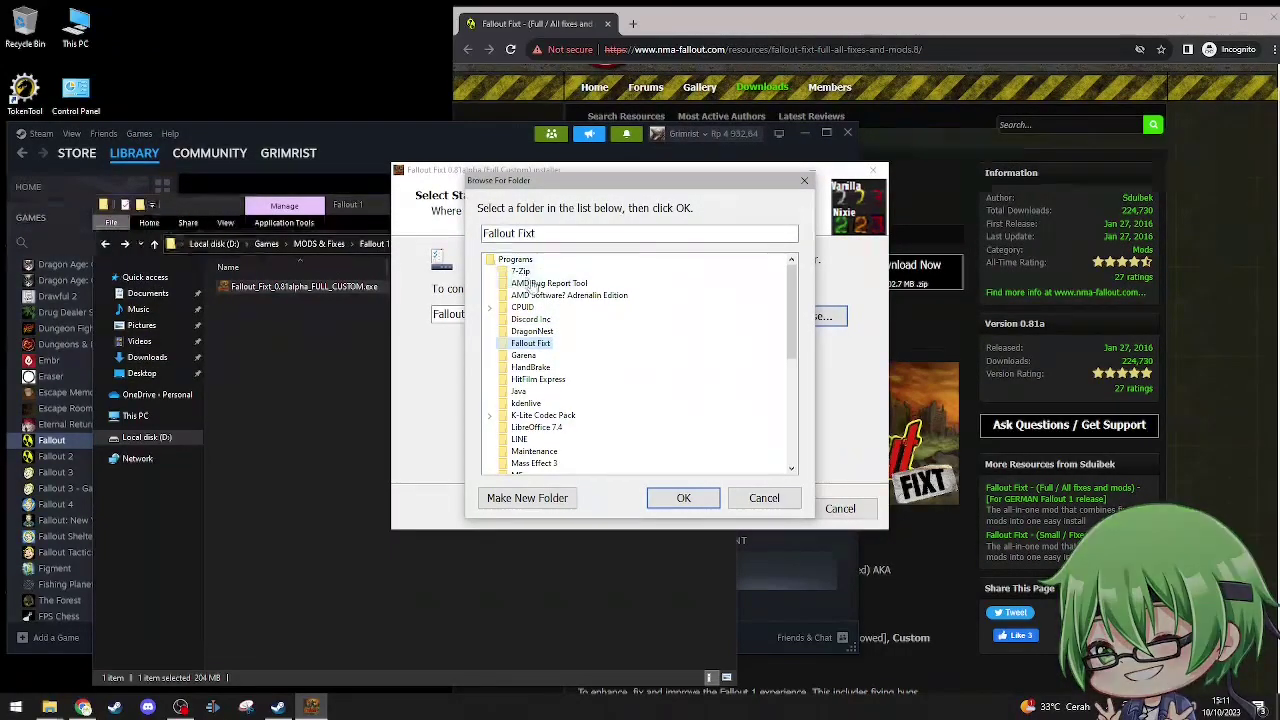
{"action": "scroll", "coordinate": [560, 330], "scroll_direction": "down", "scroll_amount": 6}
{"action": "scroll", "coordinate": [567, 339], "scroll_direction": "up", "scroll_amount": 6}
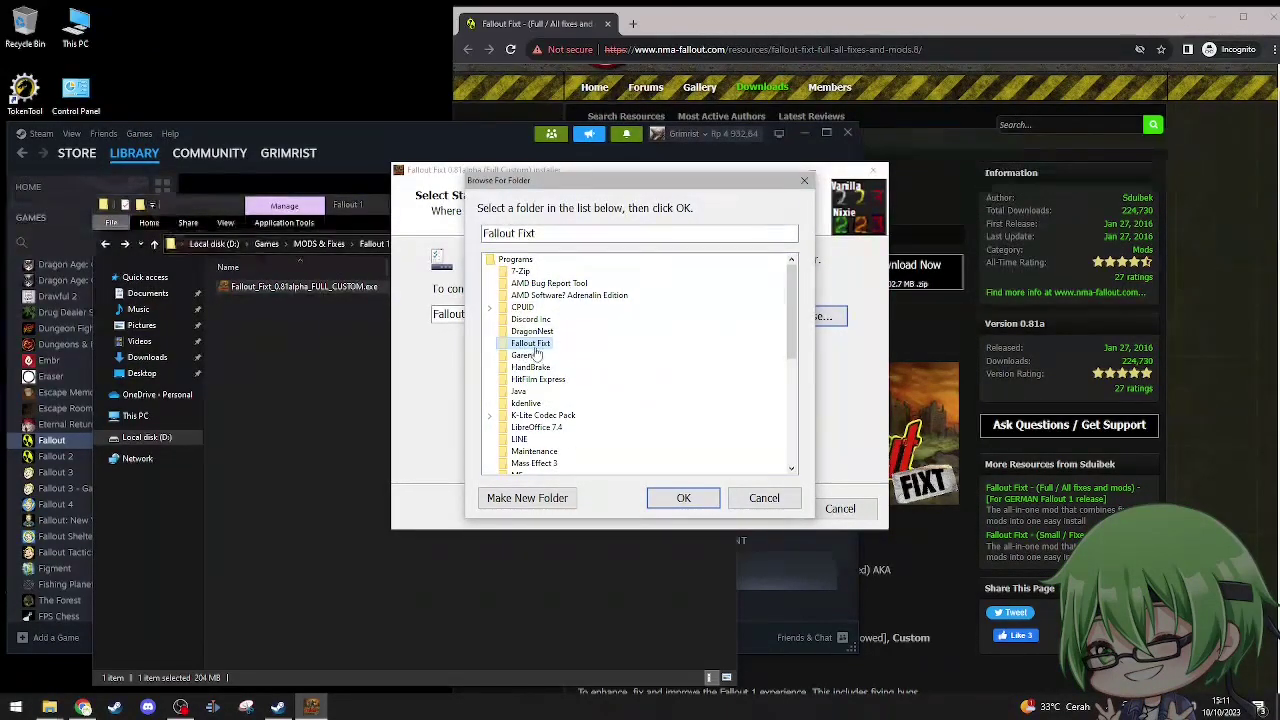
{"action": "left_click", "coordinate": [500, 262]}
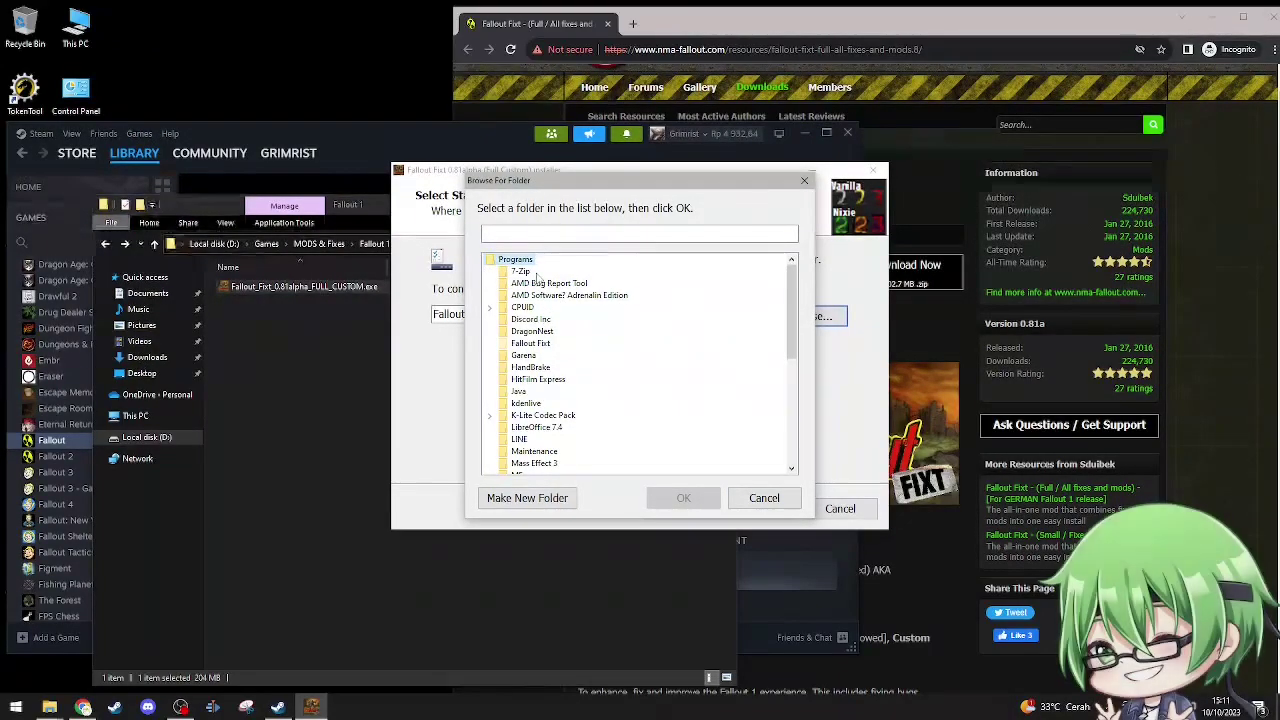
{"action": "scroll", "coordinate": [553, 330], "scroll_direction": "down", "scroll_amount": 1}
{"action": "scroll", "coordinate": [555, 337], "scroll_direction": "down", "scroll_amount": 5}
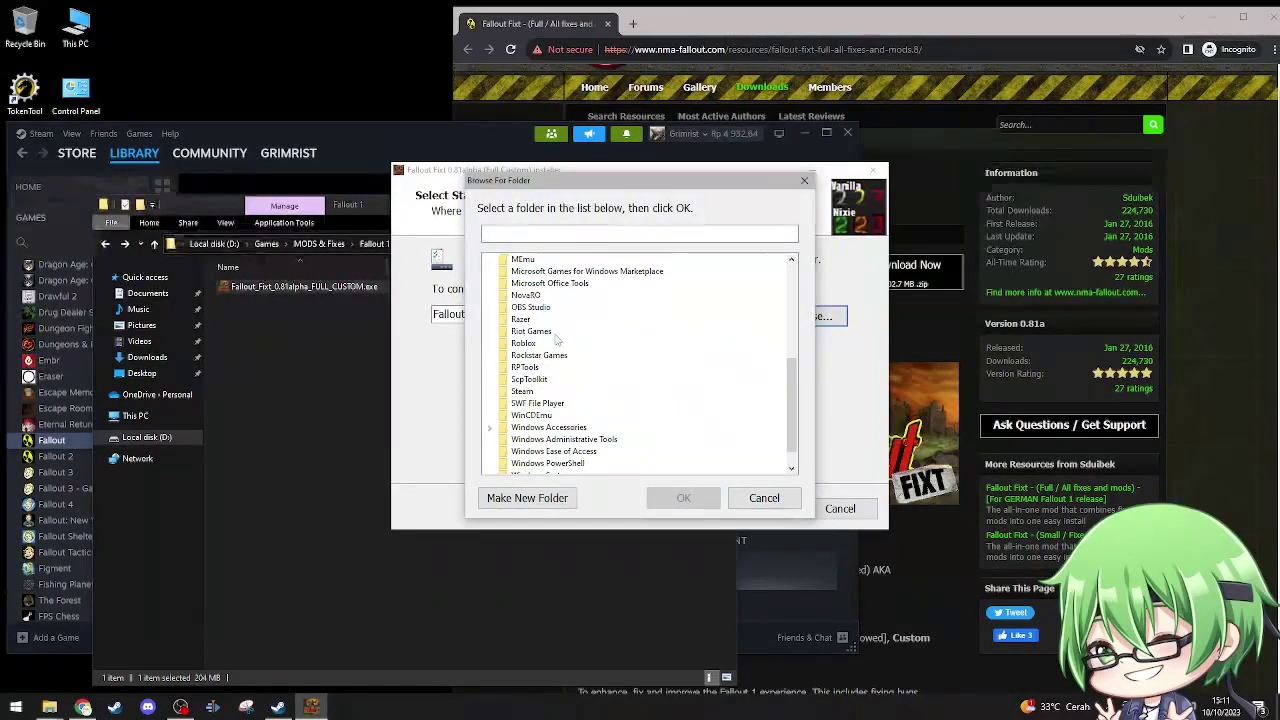
{"action": "scroll", "coordinate": [559, 341], "scroll_direction": "up", "scroll_amount": 6}
{"action": "left_click", "coordinate": [545, 343]}
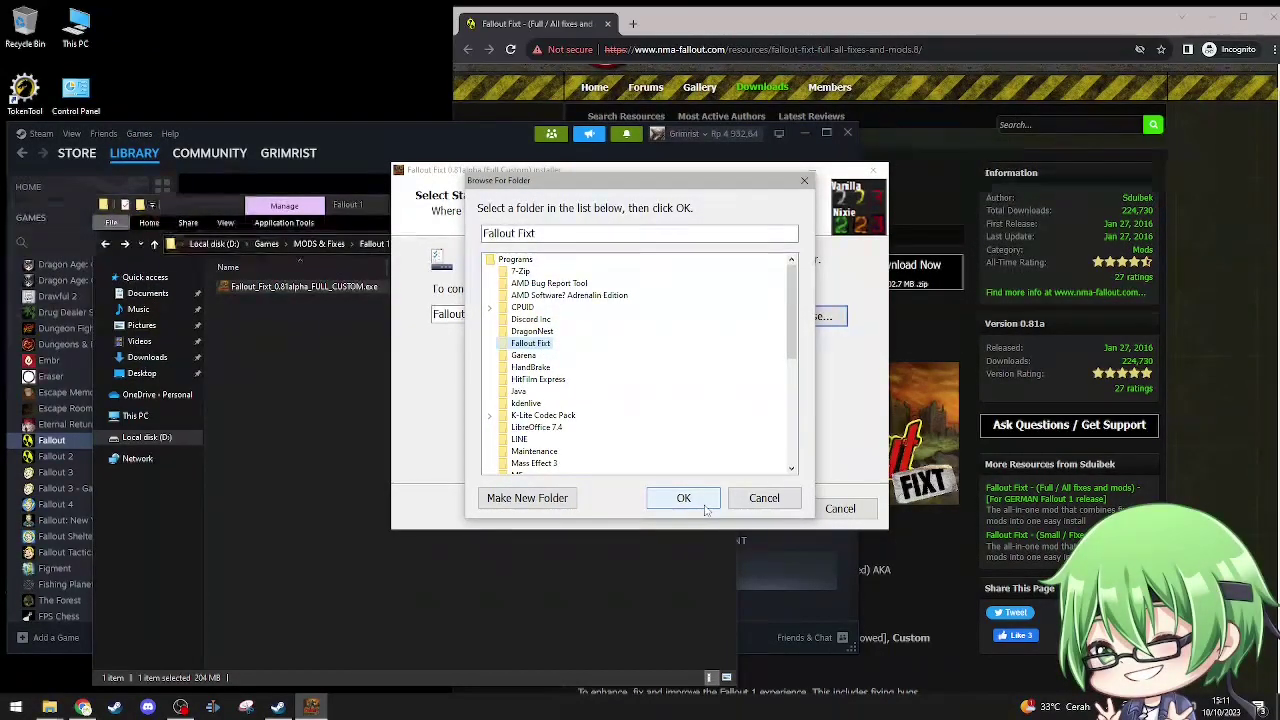
Make a new subfolder inside Fallout Fixt, reselect the parent Fallout Fixt folder and accept it as the Start Menu folder
{"action": "left_click", "coordinate": [549, 498]}
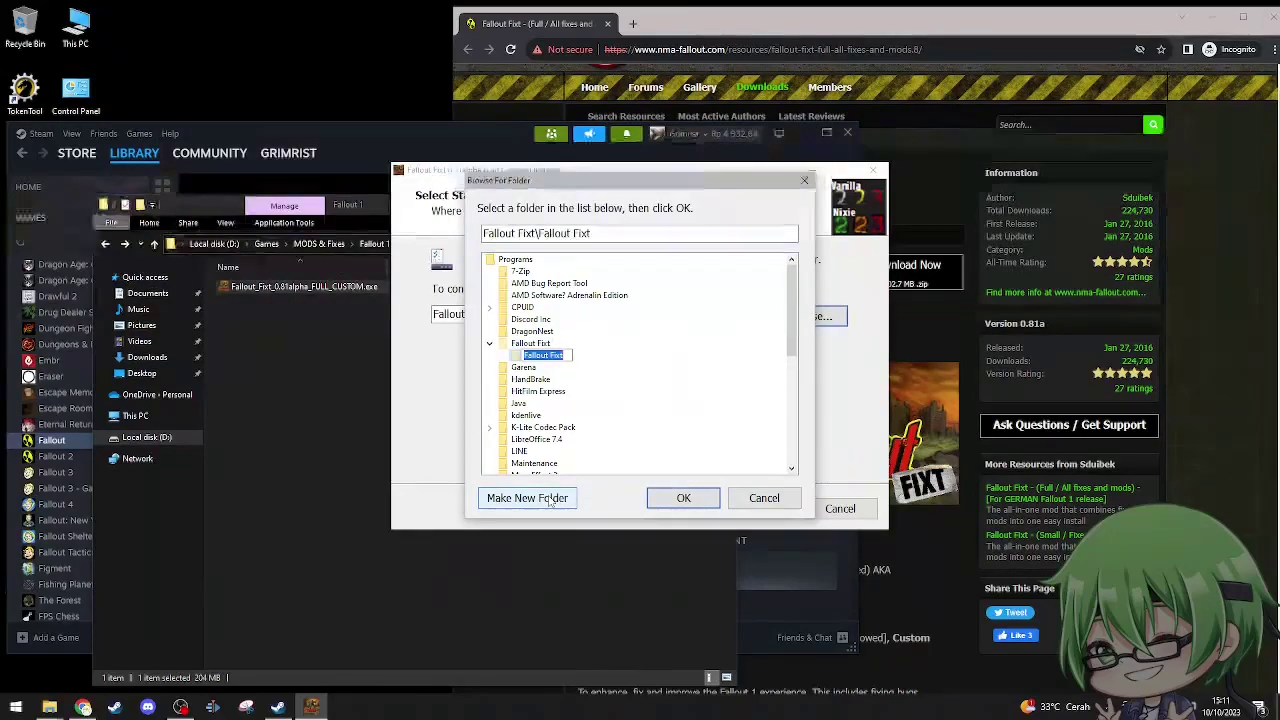
{"action": "key", "text": "Return"}
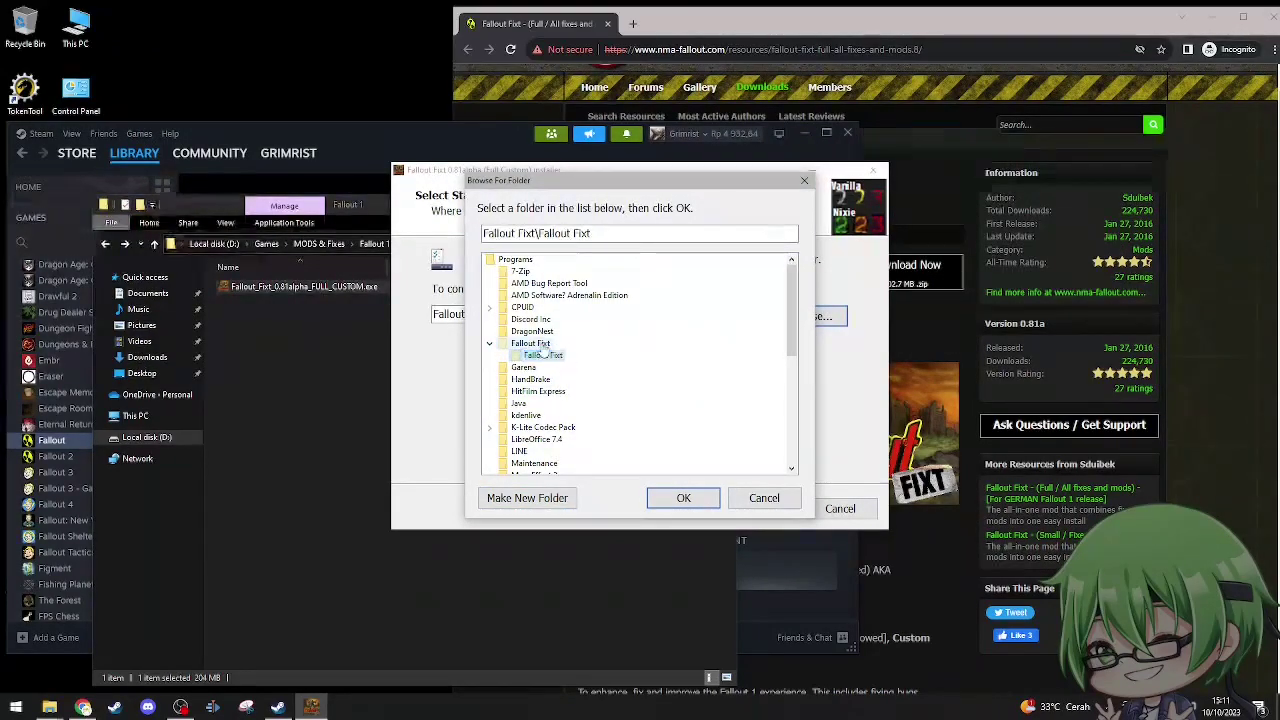
{"action": "left_click", "coordinate": [530, 343]}
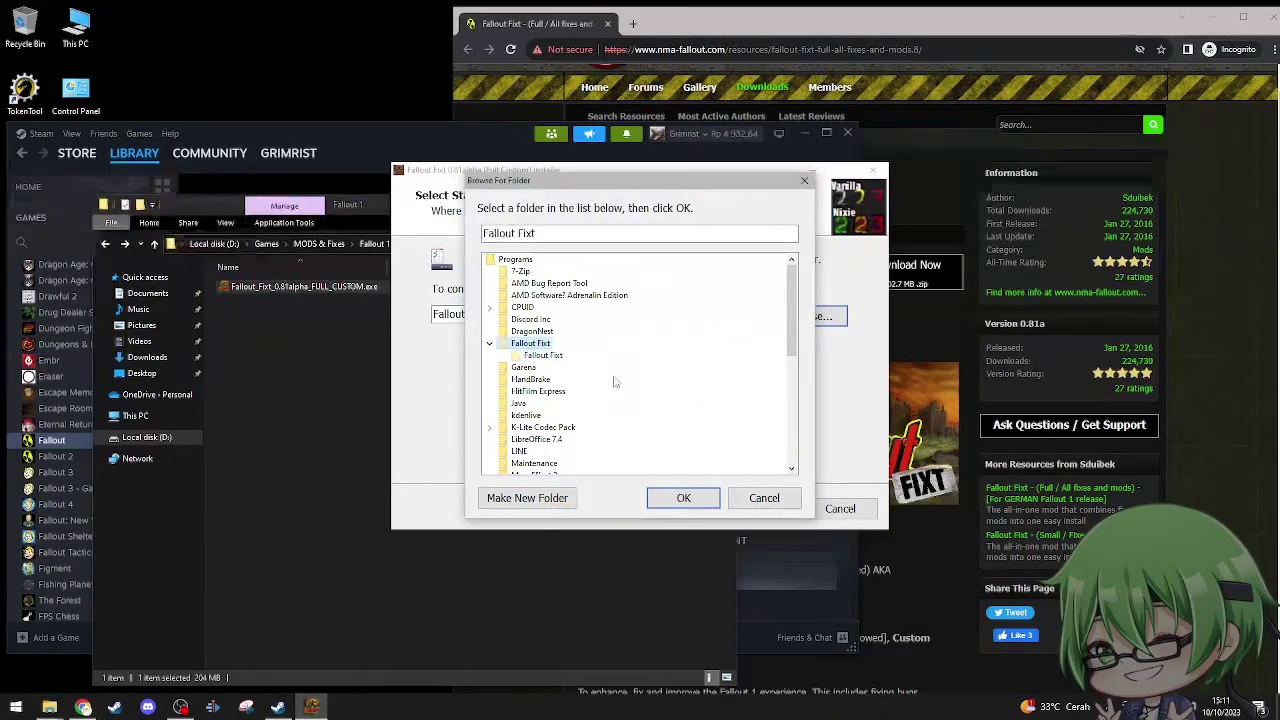
{"action": "left_click", "coordinate": [684, 498]}
{"action": "left_click", "coordinate": [752, 508]}
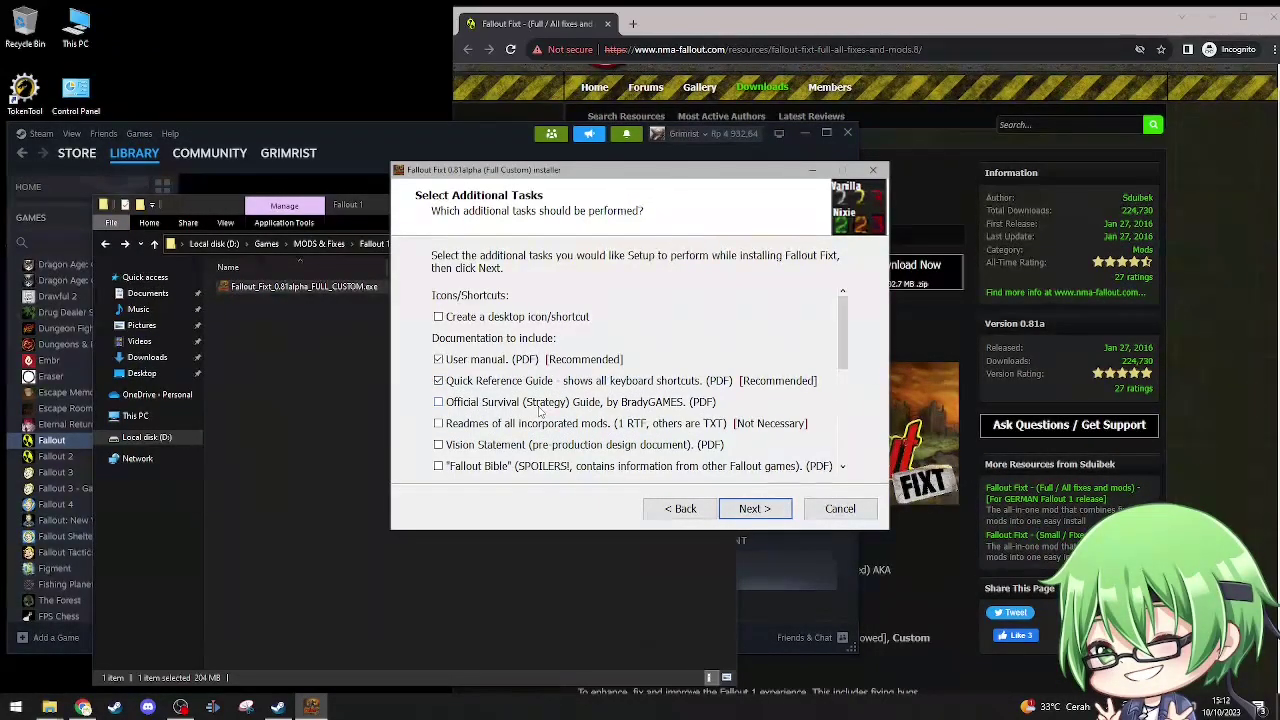
Include the Official Survival (Strategy) Guide and Vision Statement PDFs, and choose to delete the current savegames
{"action": "left_click", "coordinate": [539, 405]}
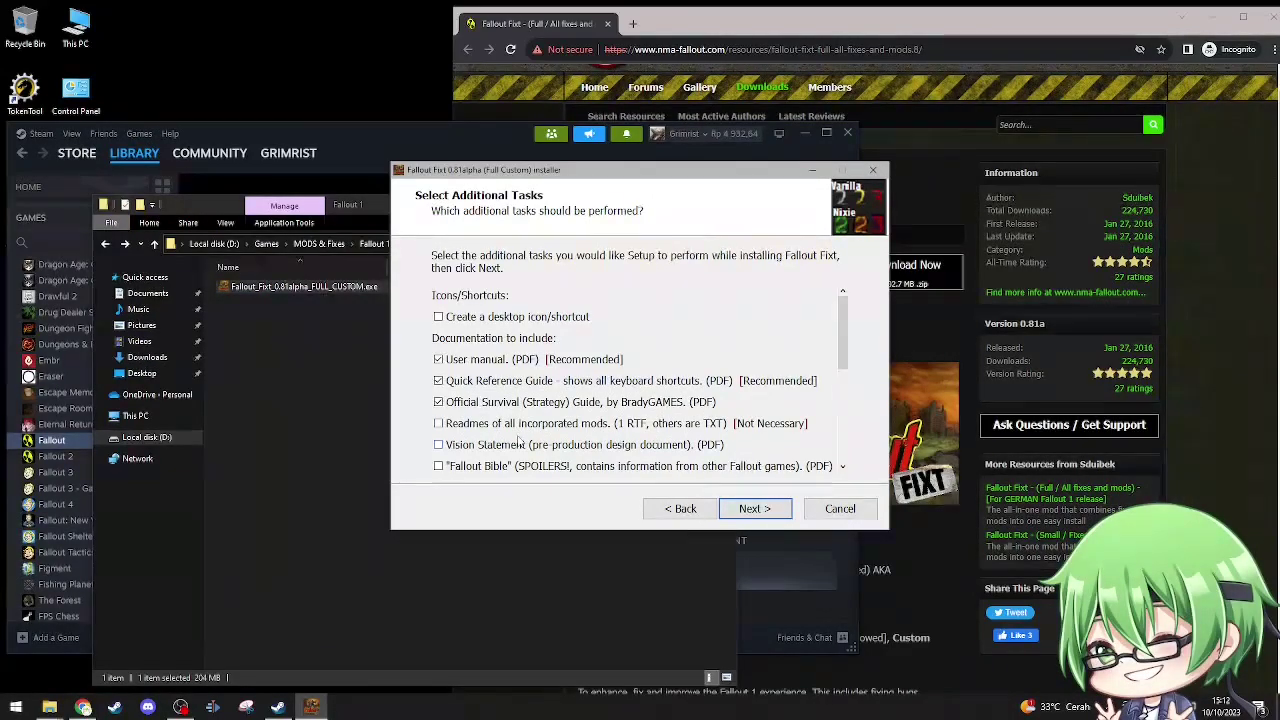
{"action": "scroll", "coordinate": [548, 452], "scroll_direction": "down", "scroll_amount": 3}
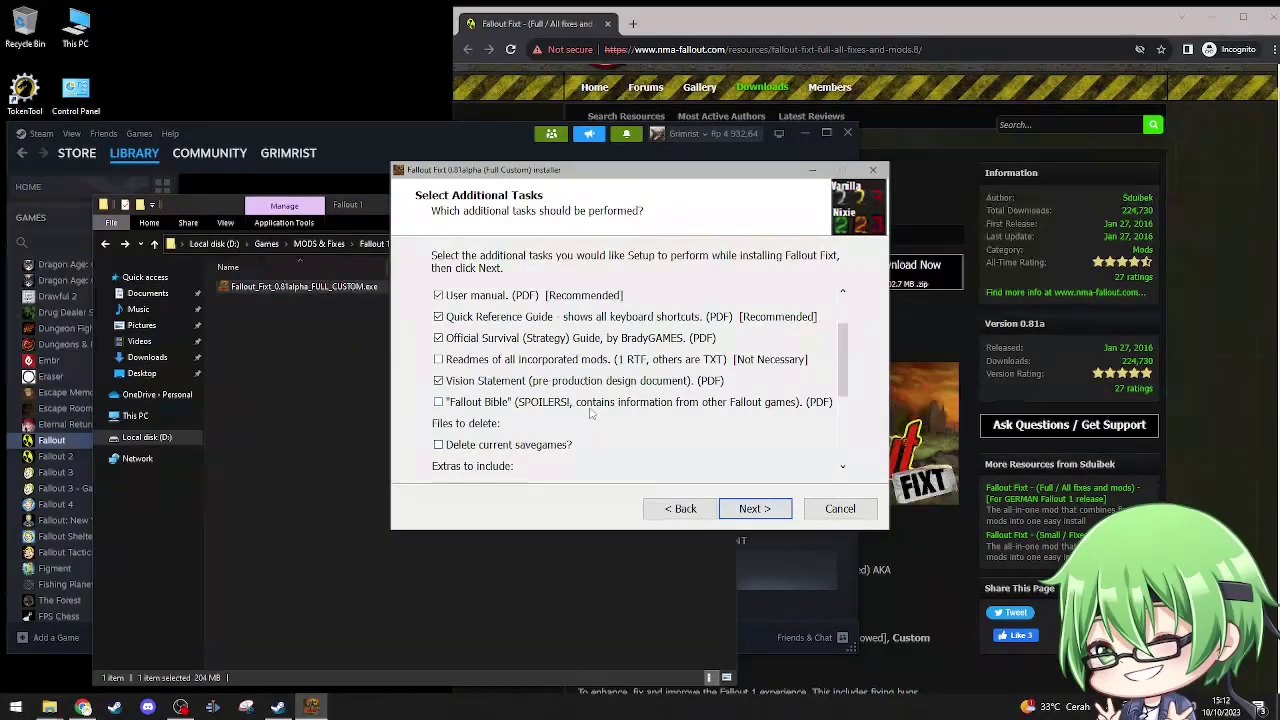
{"action": "scroll", "coordinate": [645, 420], "scroll_direction": "down", "scroll_amount": 3}
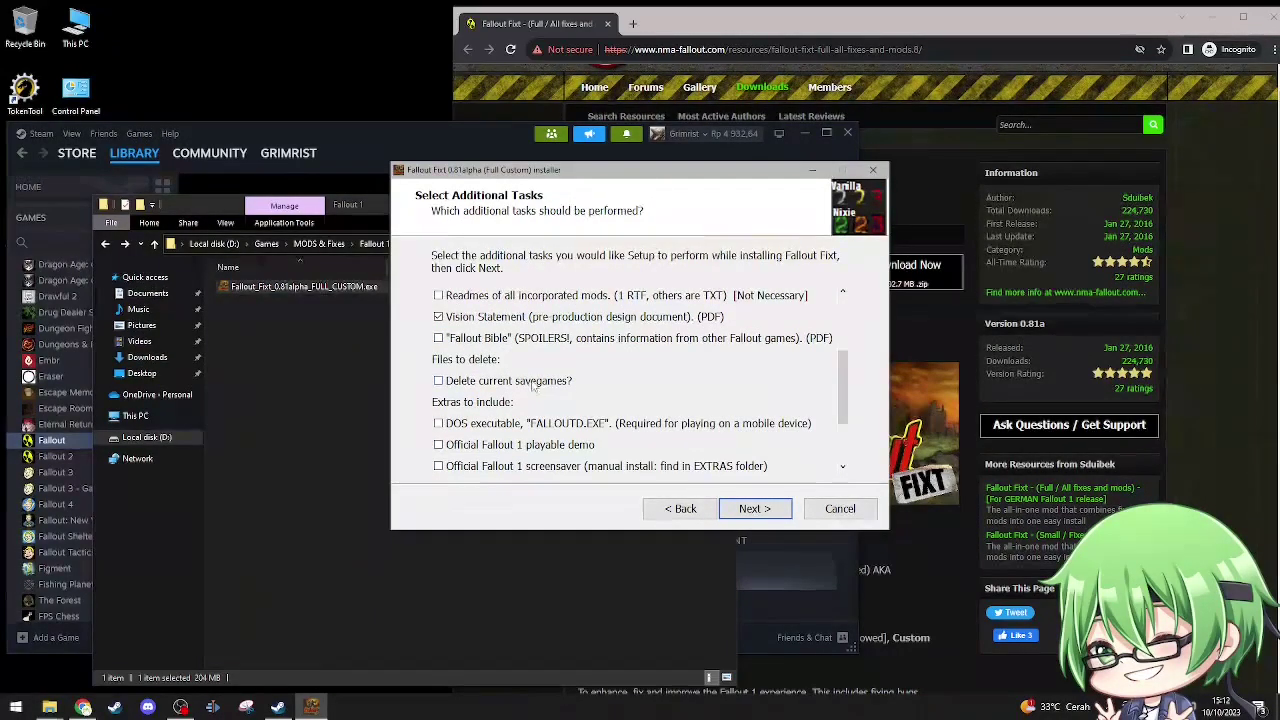
{"action": "left_click", "coordinate": [521, 385]}
Review the remaining extras and source code options without adding any, and start the installation
{"action": "scroll", "coordinate": [545, 370], "scroll_direction": "down", "scroll_amount": 3}
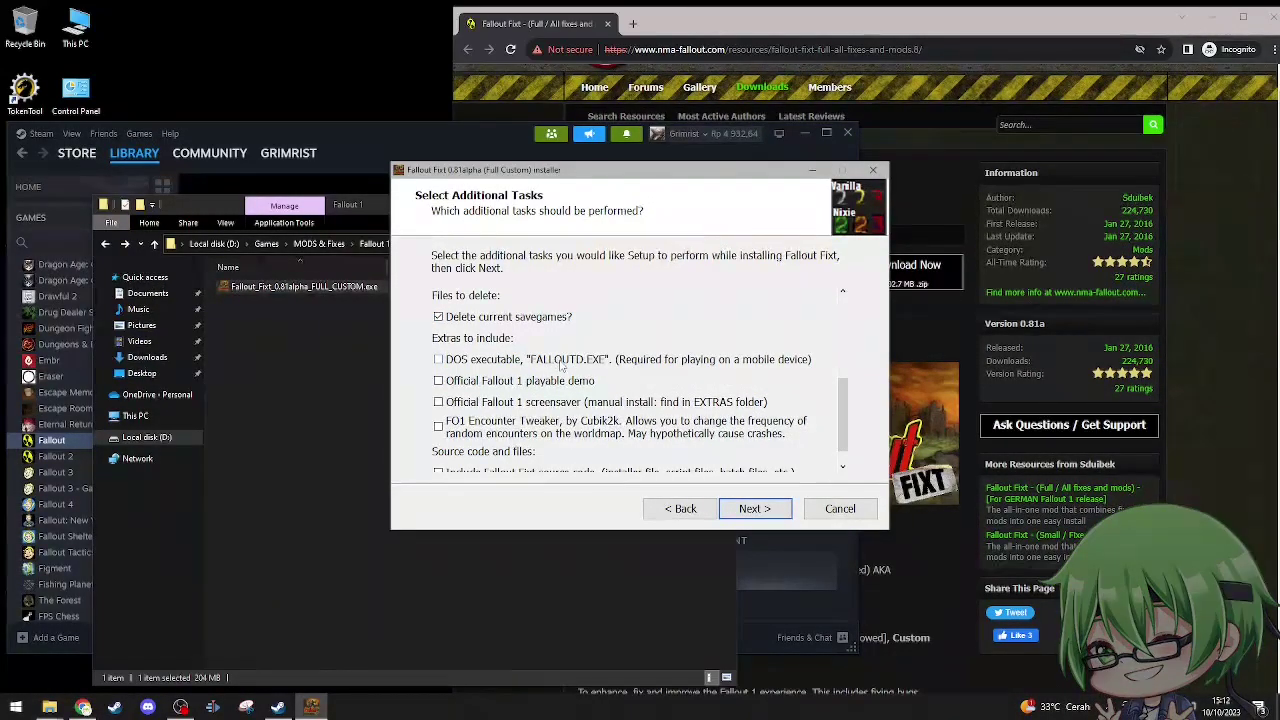
{"action": "scroll", "coordinate": [563, 366], "scroll_direction": "down", "scroll_amount": 1}
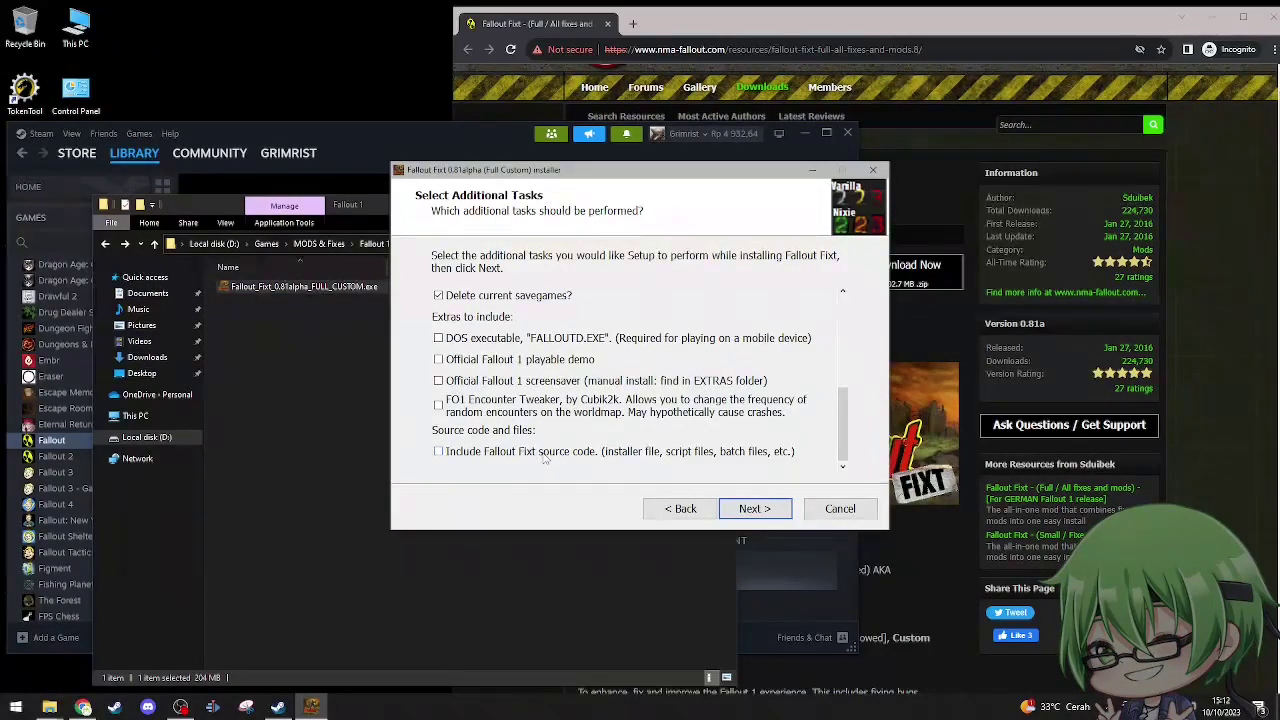
{"action": "scroll", "coordinate": [543, 458], "scroll_direction": "up", "scroll_amount": 6}
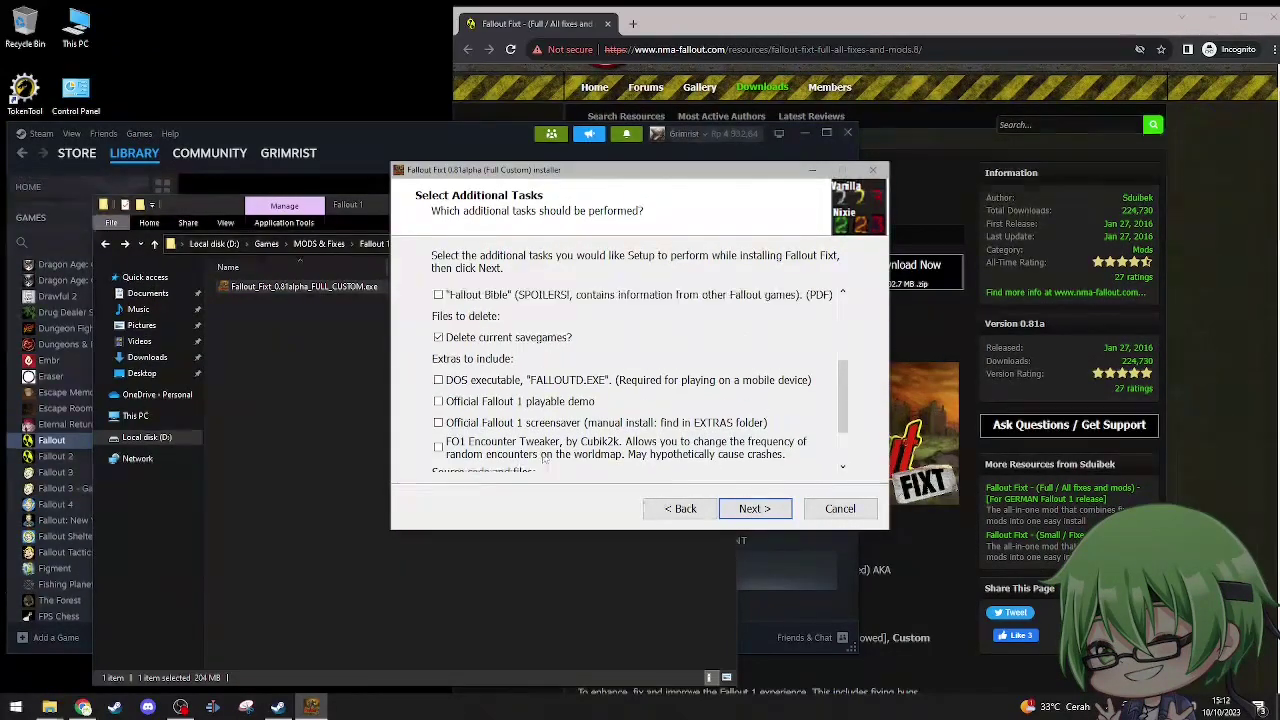
{"action": "left_click", "coordinate": [753, 509]}
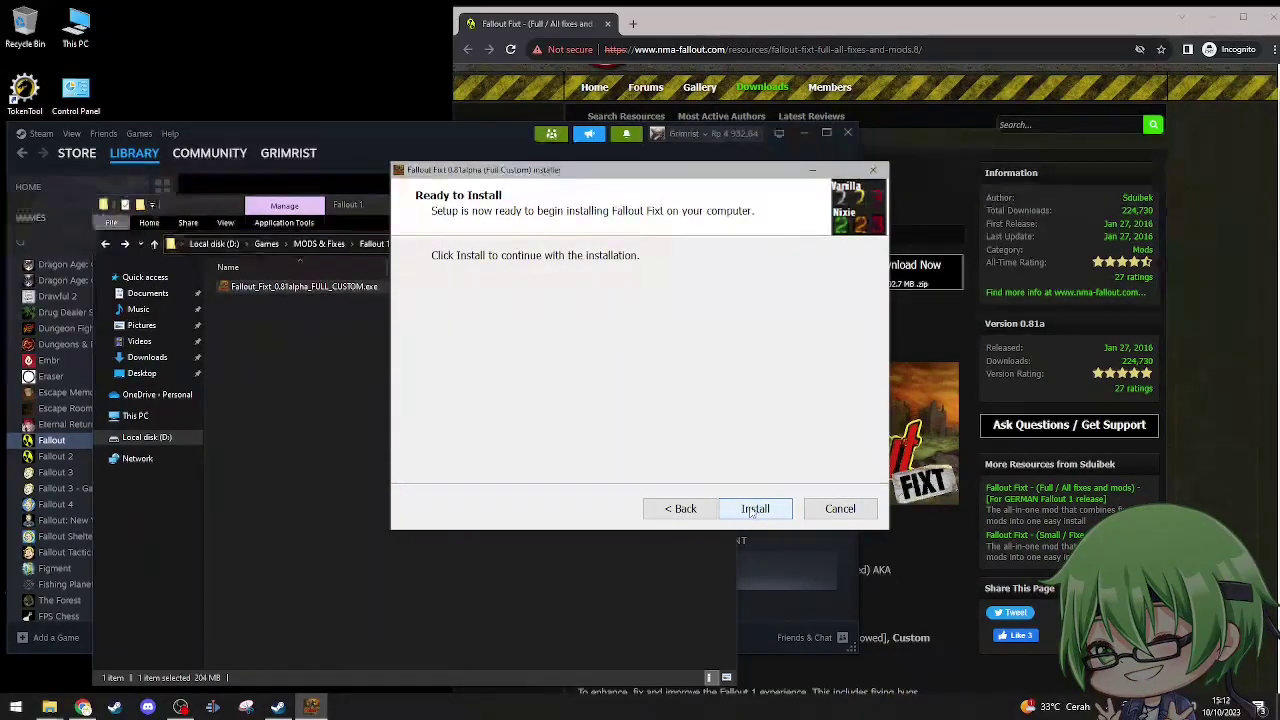
{"action": "left_click", "coordinate": [752, 512]}
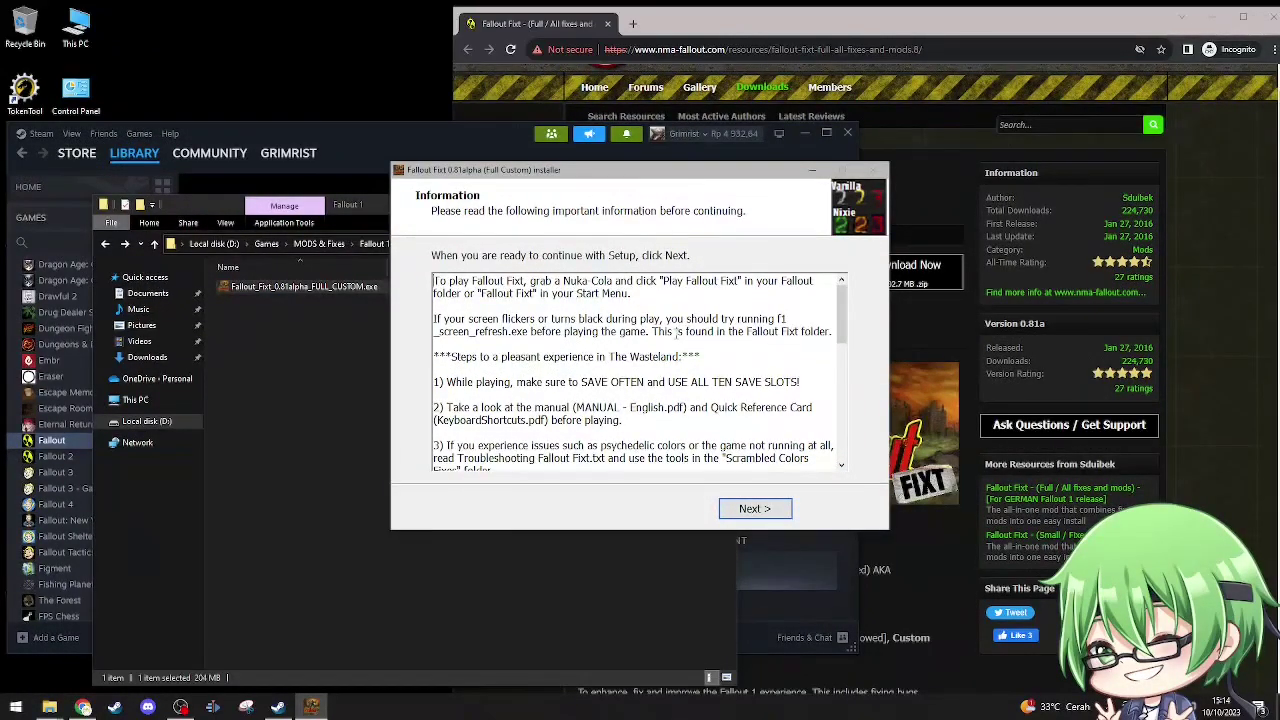
Read the post-install information on playing, troubleshooting, graphics settings and the patches that must not be installed over Fixt
{"action": "scroll", "coordinate": [677, 333], "scroll_direction": "down", "scroll_amount": 1}
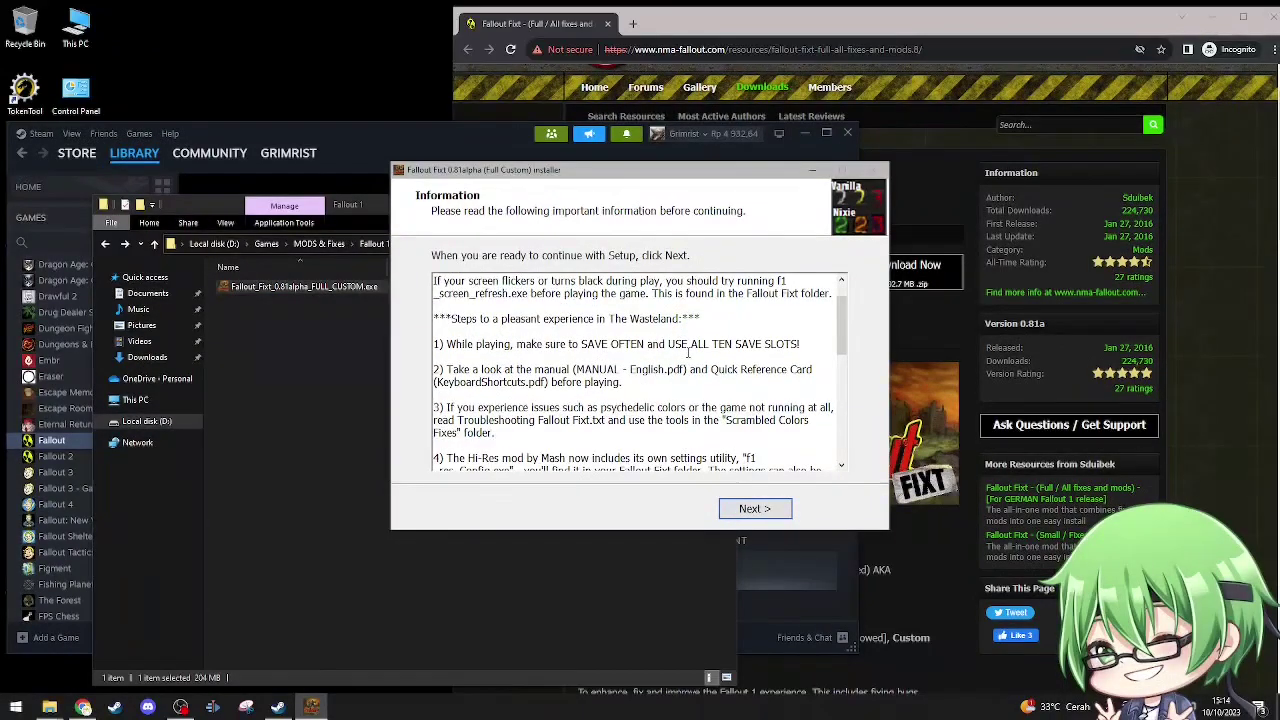
{"action": "scroll", "coordinate": [696, 360], "scroll_direction": "down", "scroll_amount": 1}
{"action": "scroll", "coordinate": [696, 360], "scroll_direction": "down", "scroll_amount": 1}
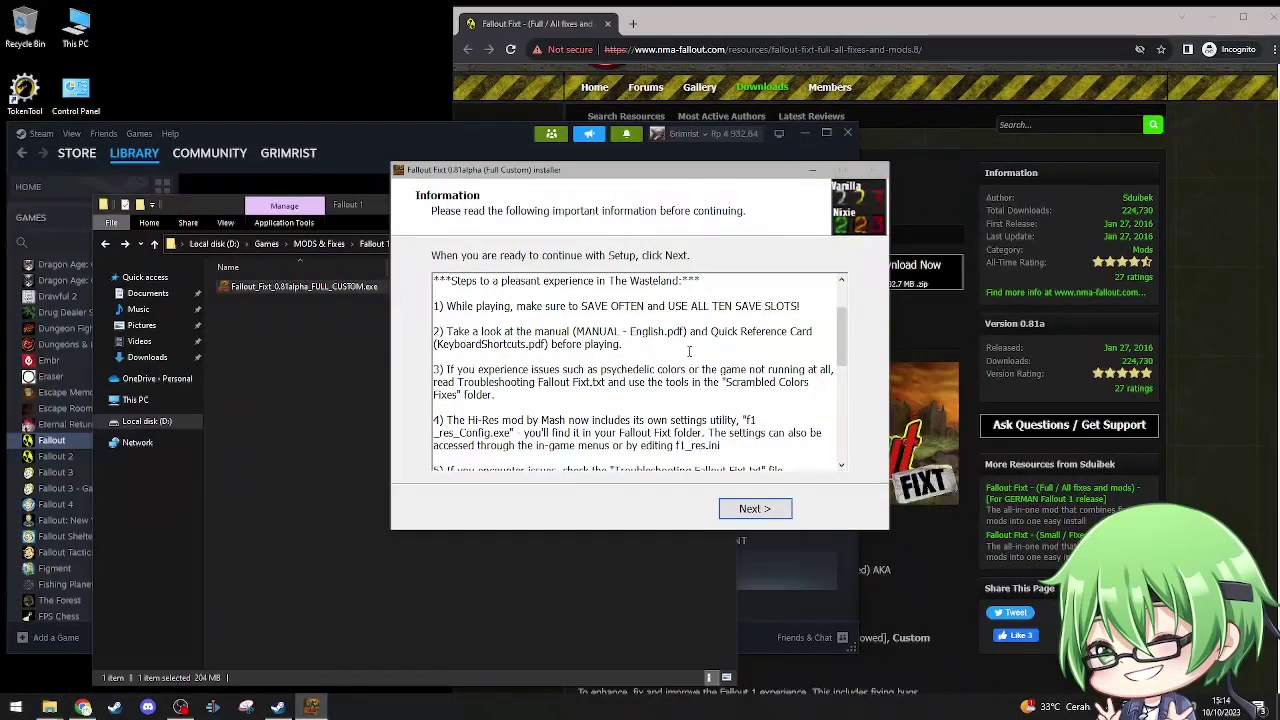
{"action": "scroll", "coordinate": [689, 352], "scroll_direction": "down", "scroll_amount": 1}
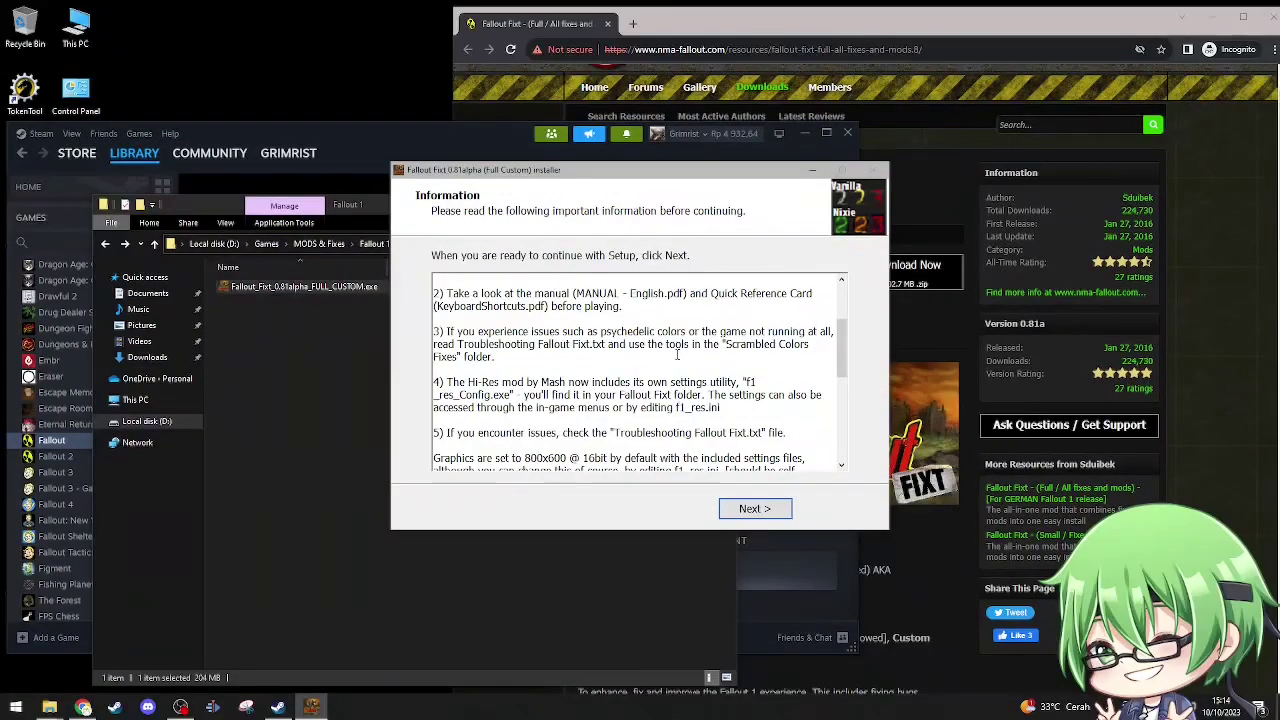
{"action": "scroll", "coordinate": [677, 354], "scroll_direction": "down", "scroll_amount": 1}
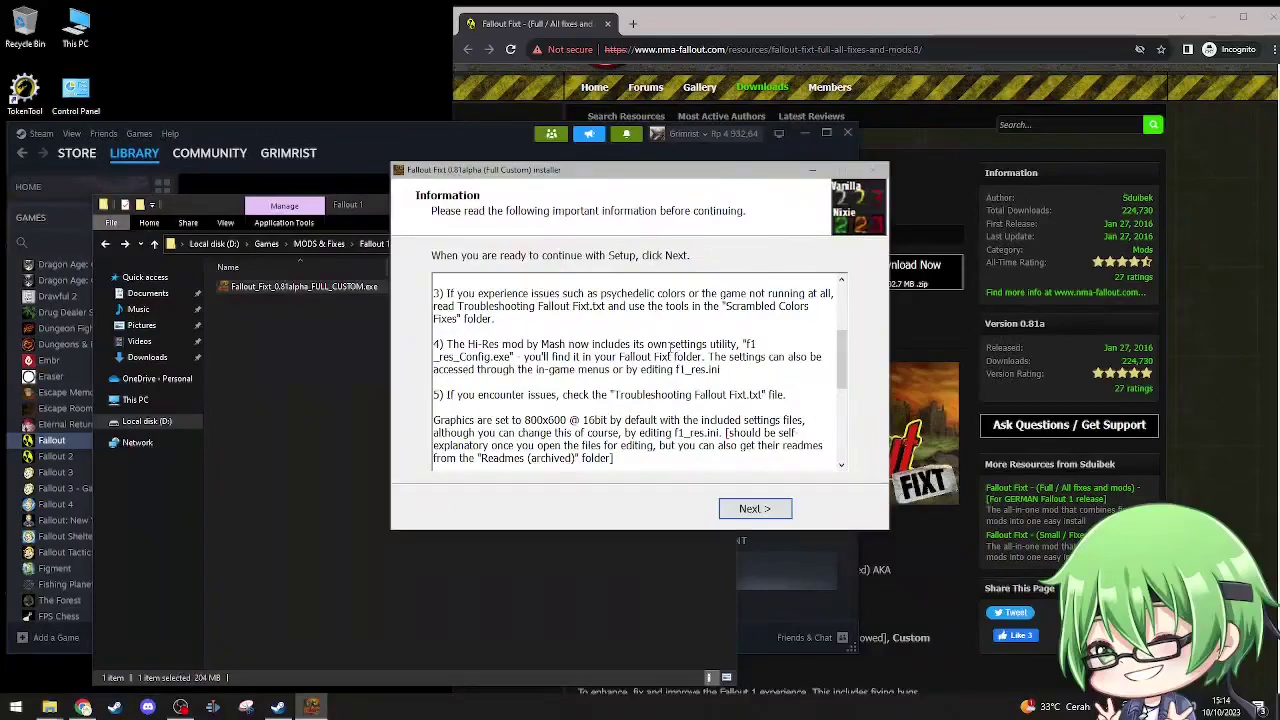
{"action": "scroll", "coordinate": [666, 343], "scroll_direction": "down", "scroll_amount": 4}
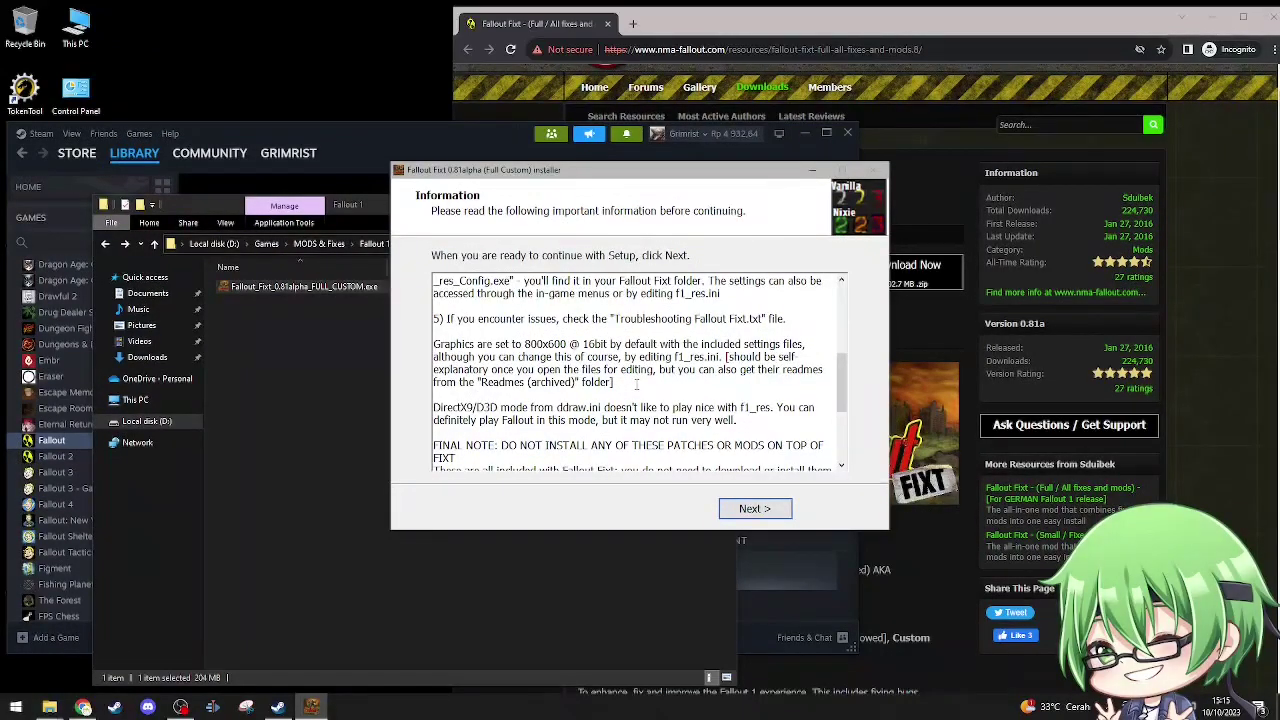
{"action": "scroll", "coordinate": [636, 384], "scroll_direction": "down", "scroll_amount": 3}
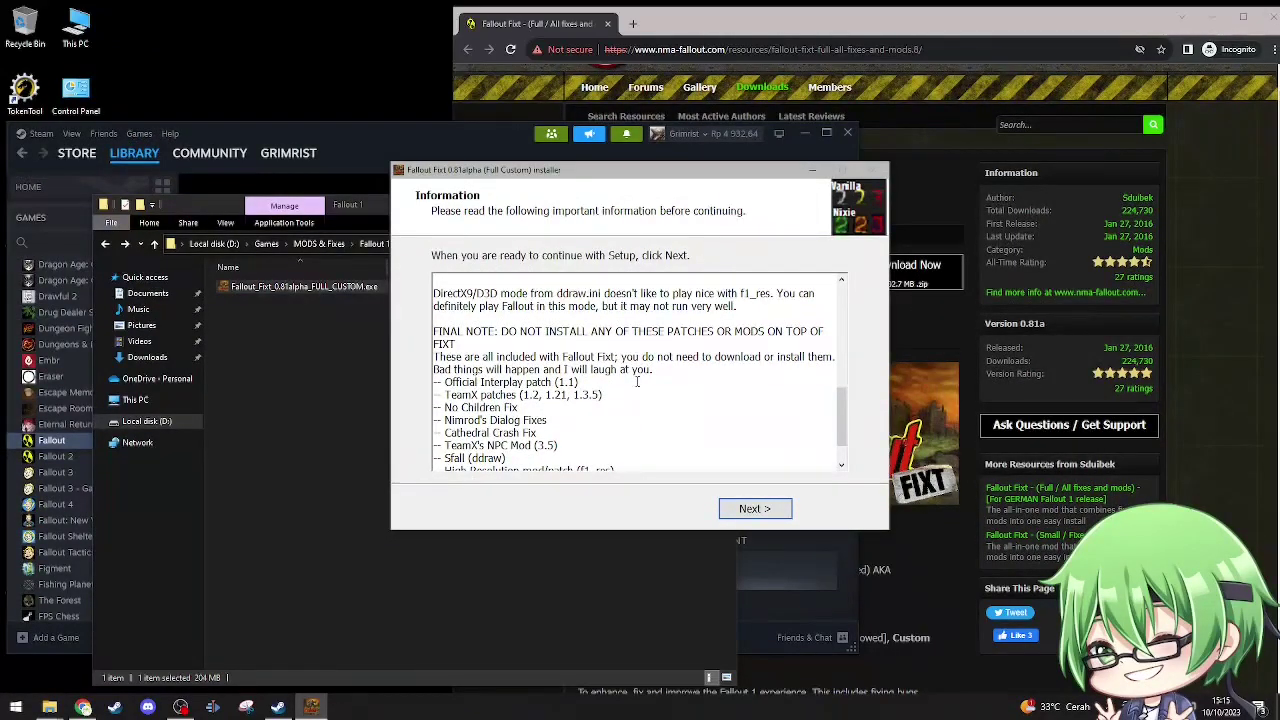
{"action": "scroll", "coordinate": [636, 381], "scroll_direction": "down", "scroll_amount": 1}
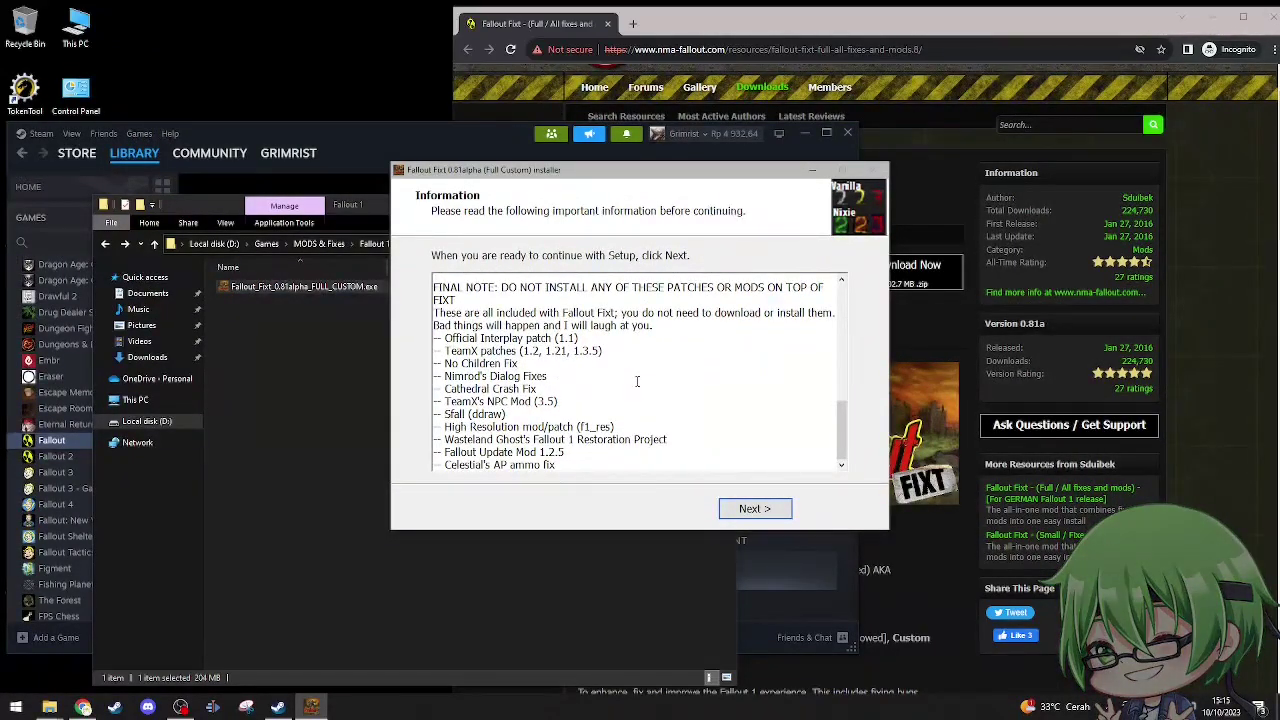
Finish the Fallout Fixt setup wizard and return to the Fallout 1 folder window
{"action": "left_click", "coordinate": [759, 508]}
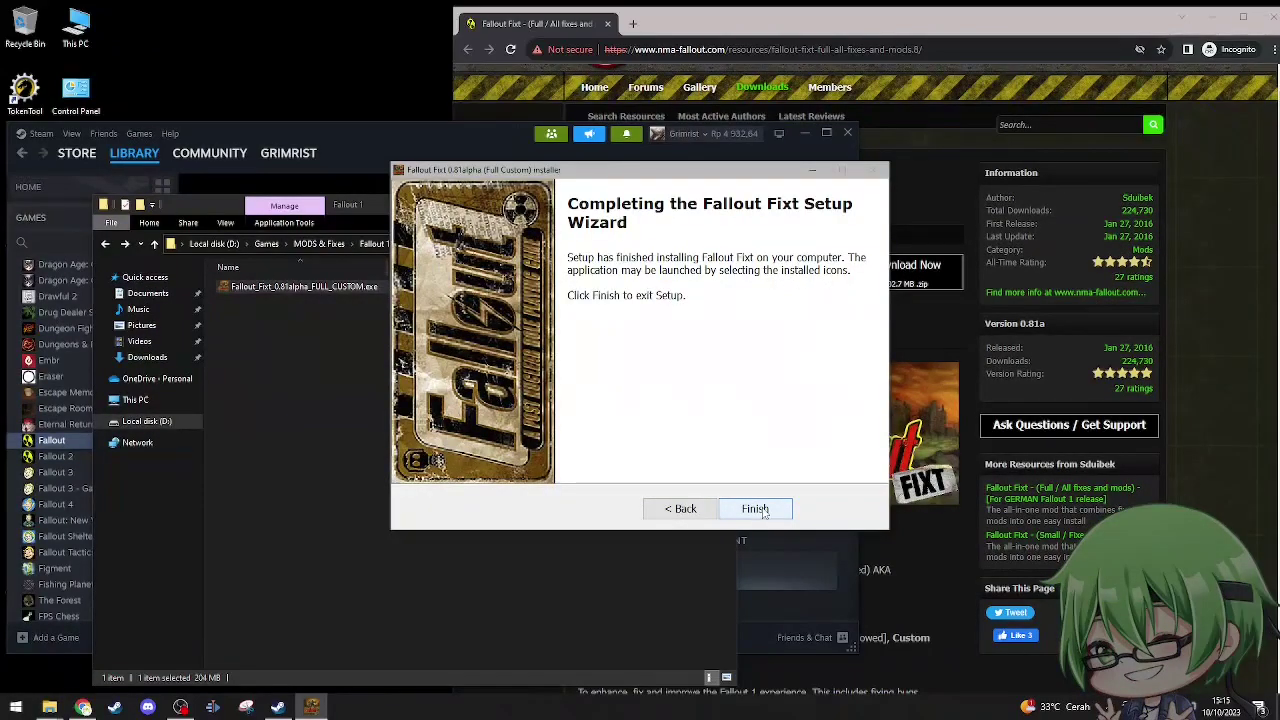
{"action": "left_click", "coordinate": [757, 509]}
{"action": "left_click", "coordinate": [604, 476]}
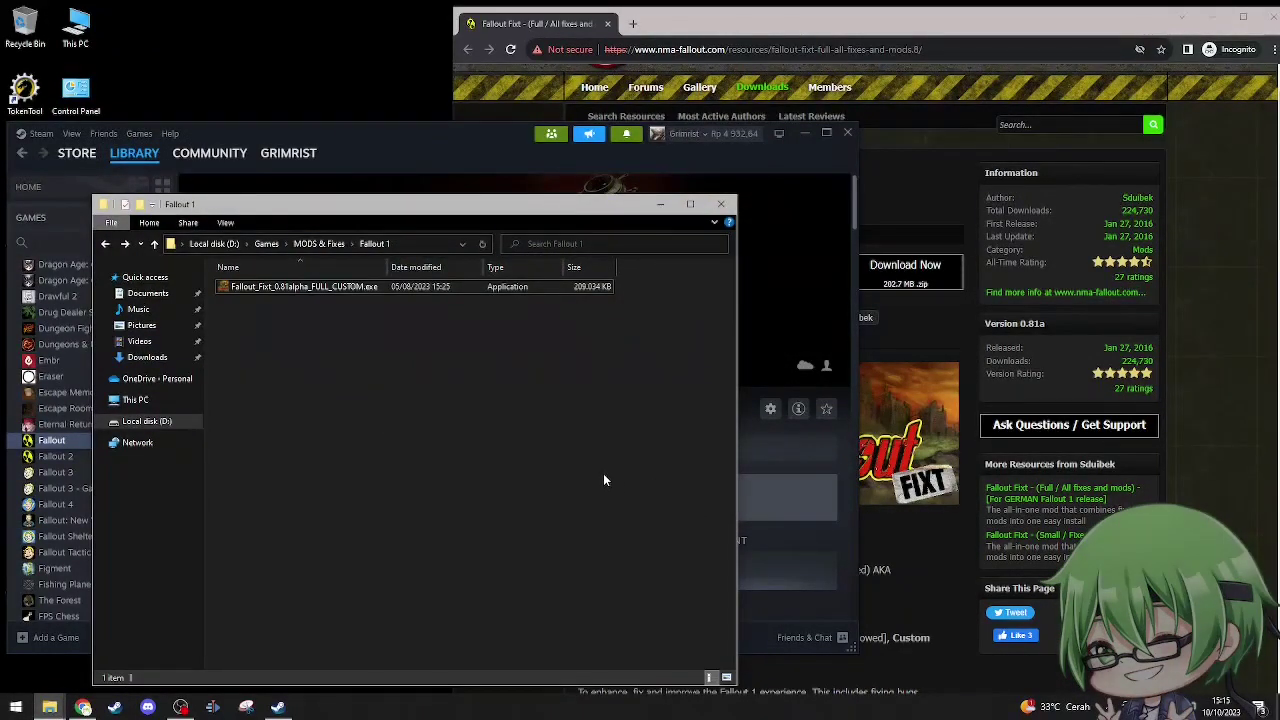
{"action": "left_click", "coordinate": [16, 707]}
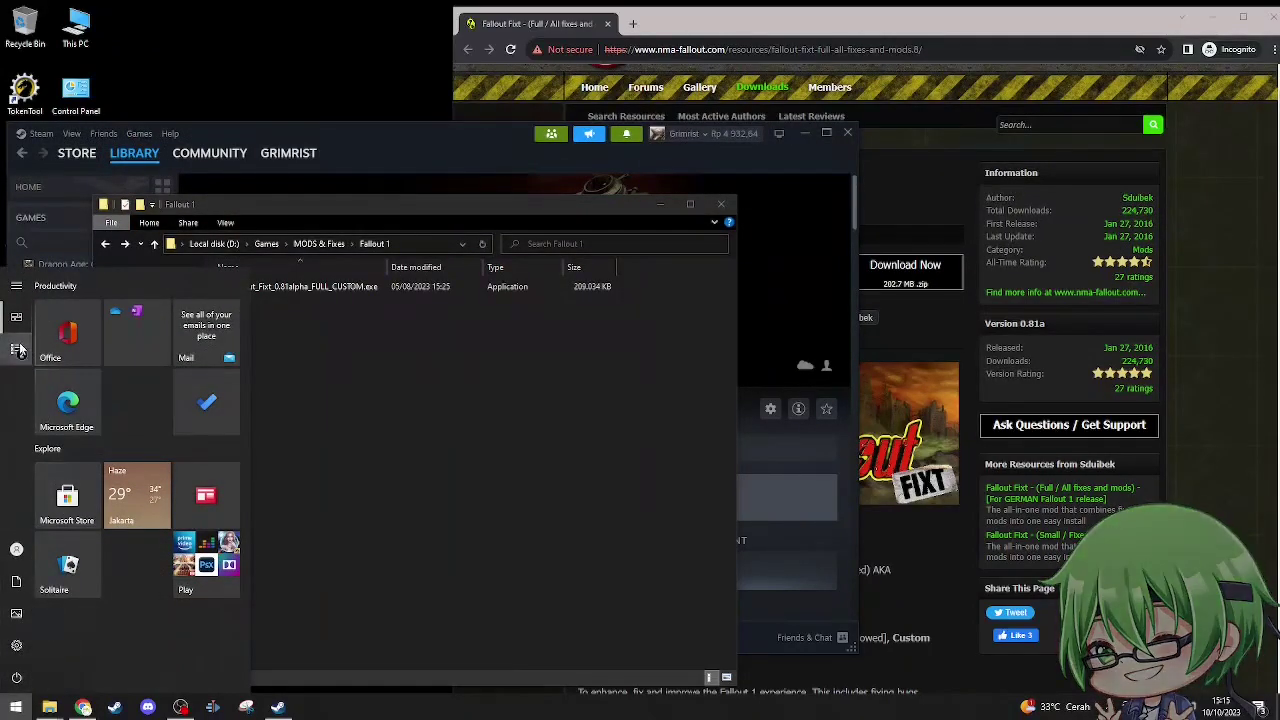
{"action": "mouse_move", "coordinate": [17, 595]}
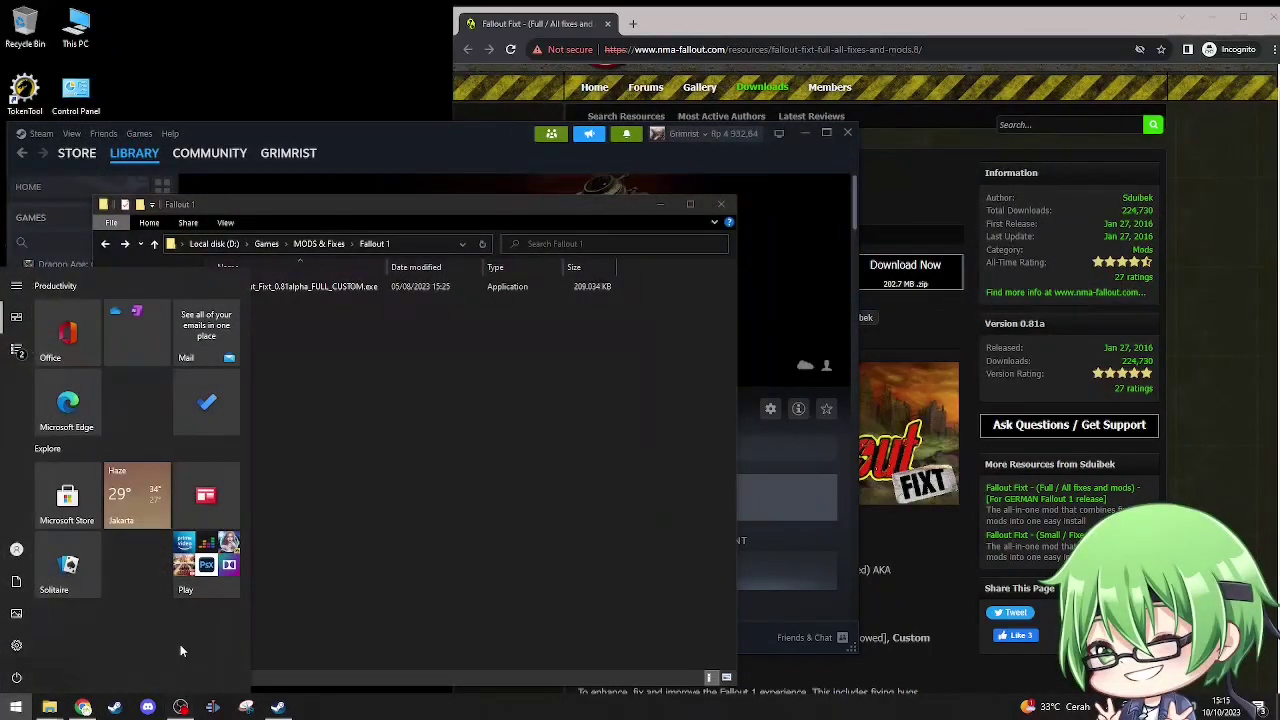
{"action": "left_click", "coordinate": [454, 432]}
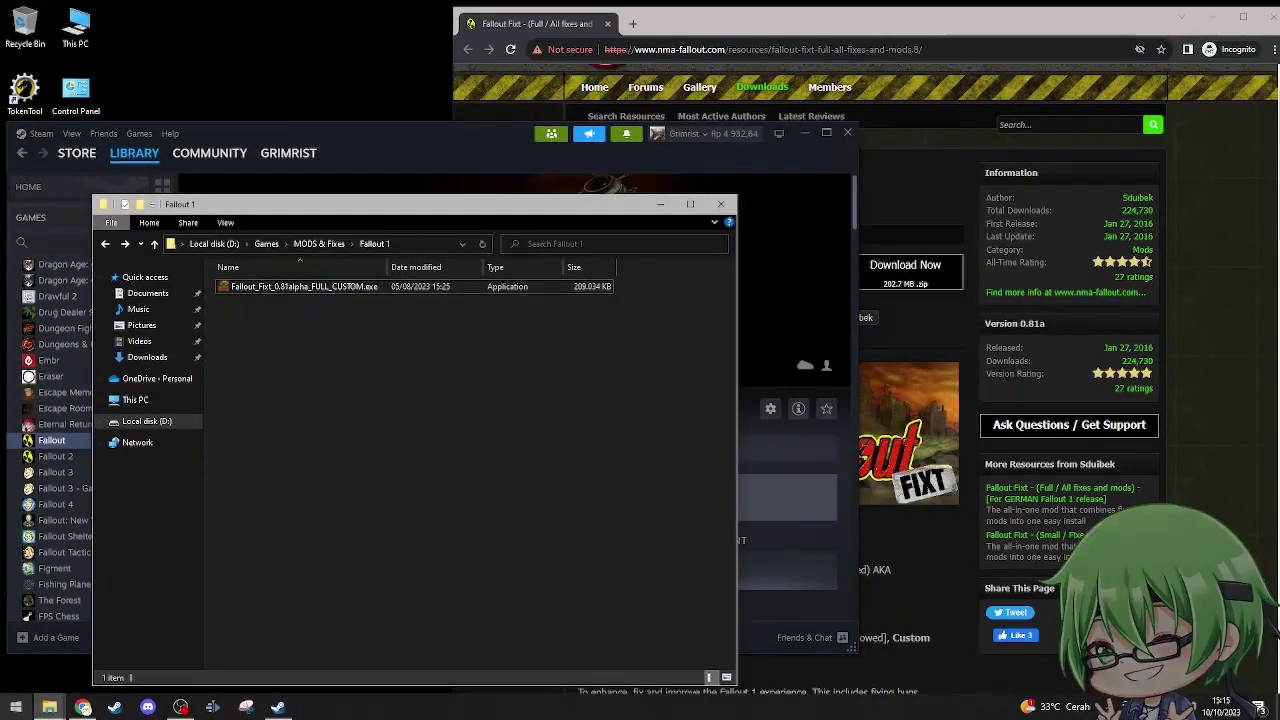
Search Windows for "fallout" and open the file location of the Fallout Fixt app
{"action": "left_click", "coordinate": [16, 707]}
{"action": "type", "text": "fallout"}
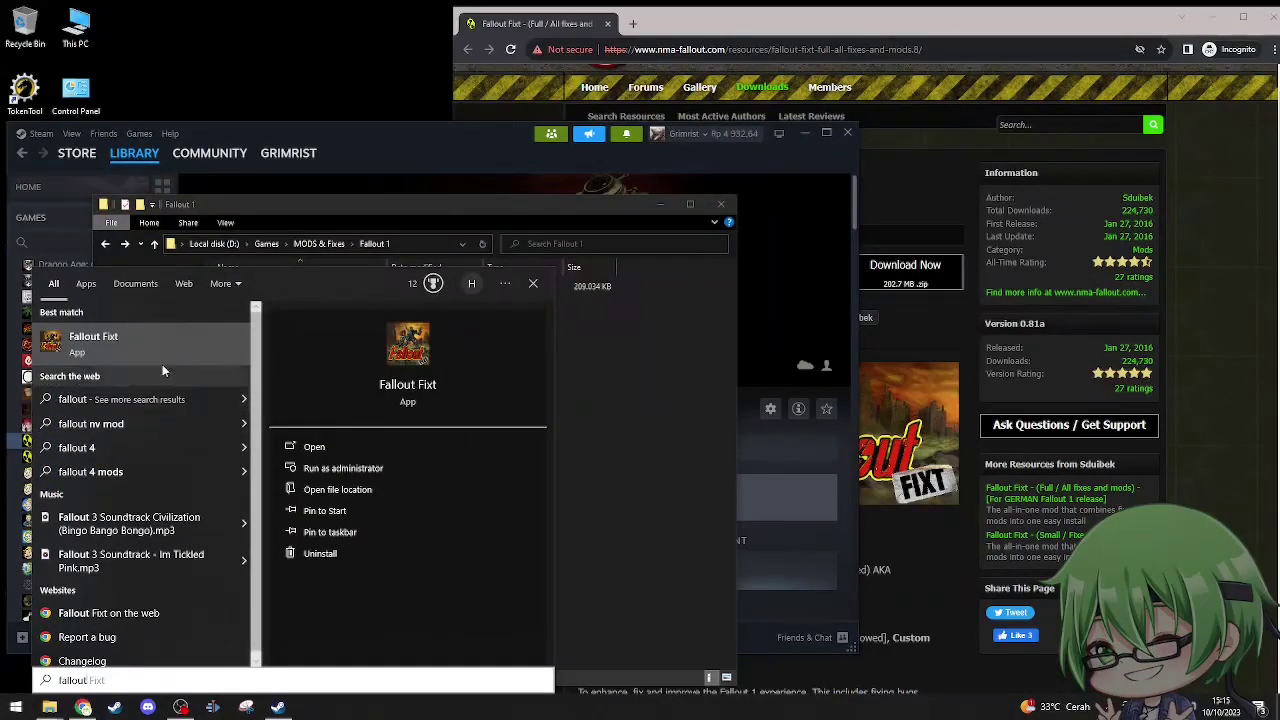
{"action": "right_click", "coordinate": [157, 336]}
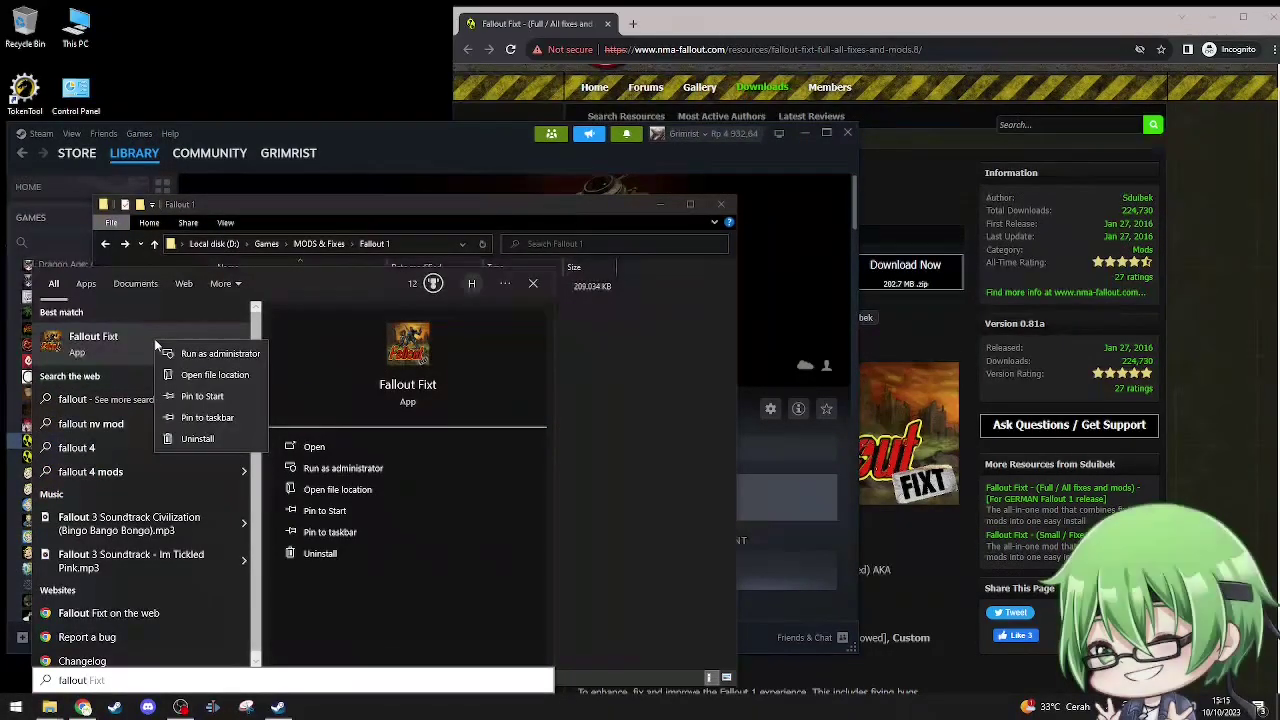
{"action": "left_click", "coordinate": [245, 373]}
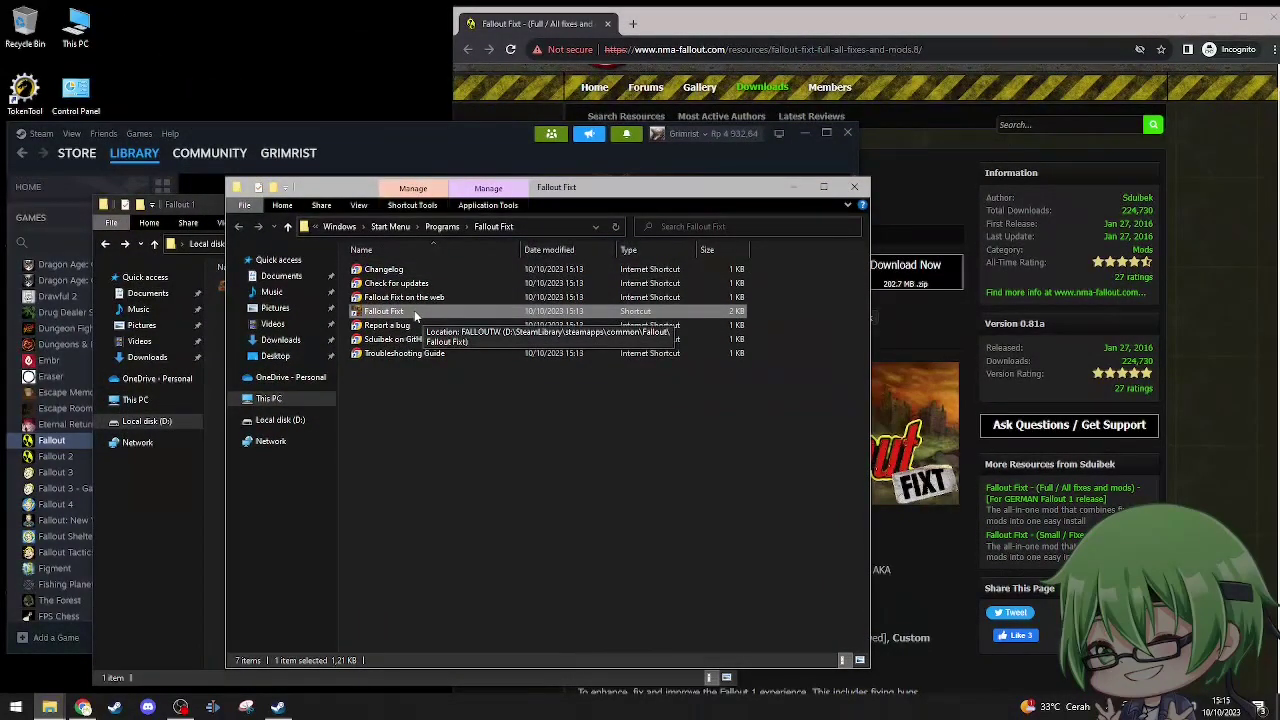
Open the file location of the Fallout Fixt shortcut to find FALLOUTW.exe in the game folder, and close the folder window
{"action": "right_click", "coordinate": [401, 311]}
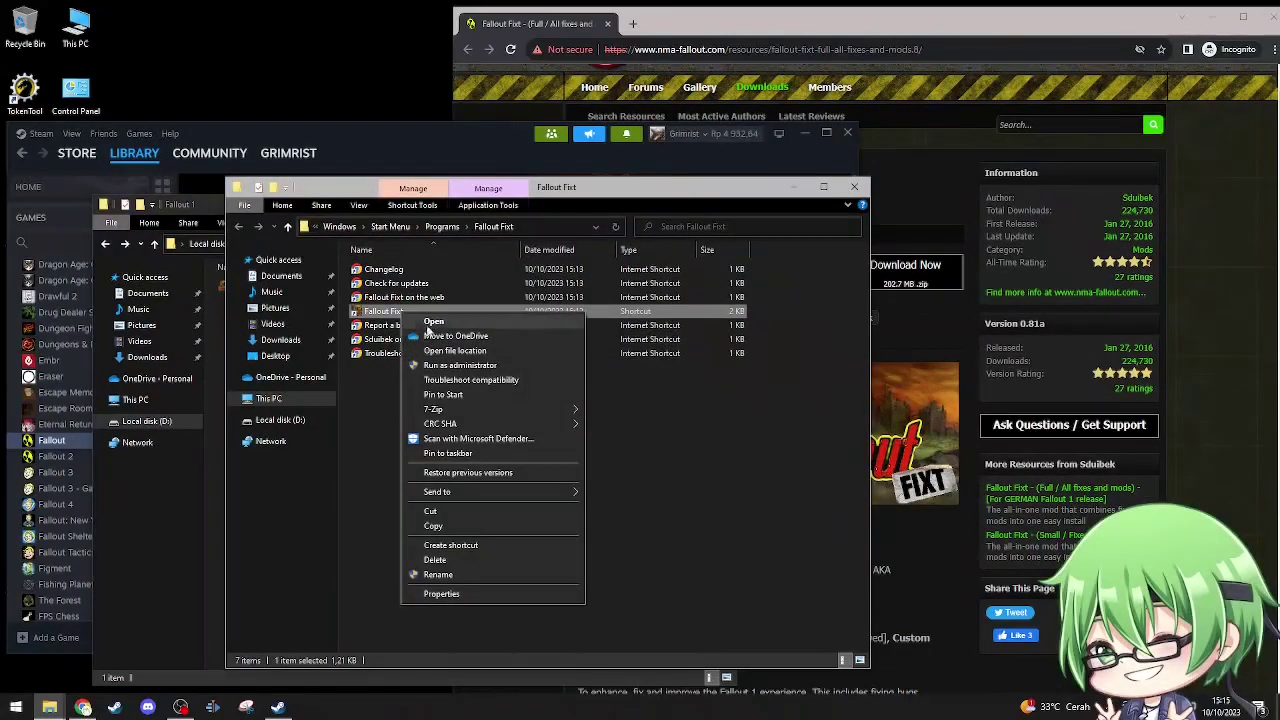
{"action": "left_click", "coordinate": [492, 351]}
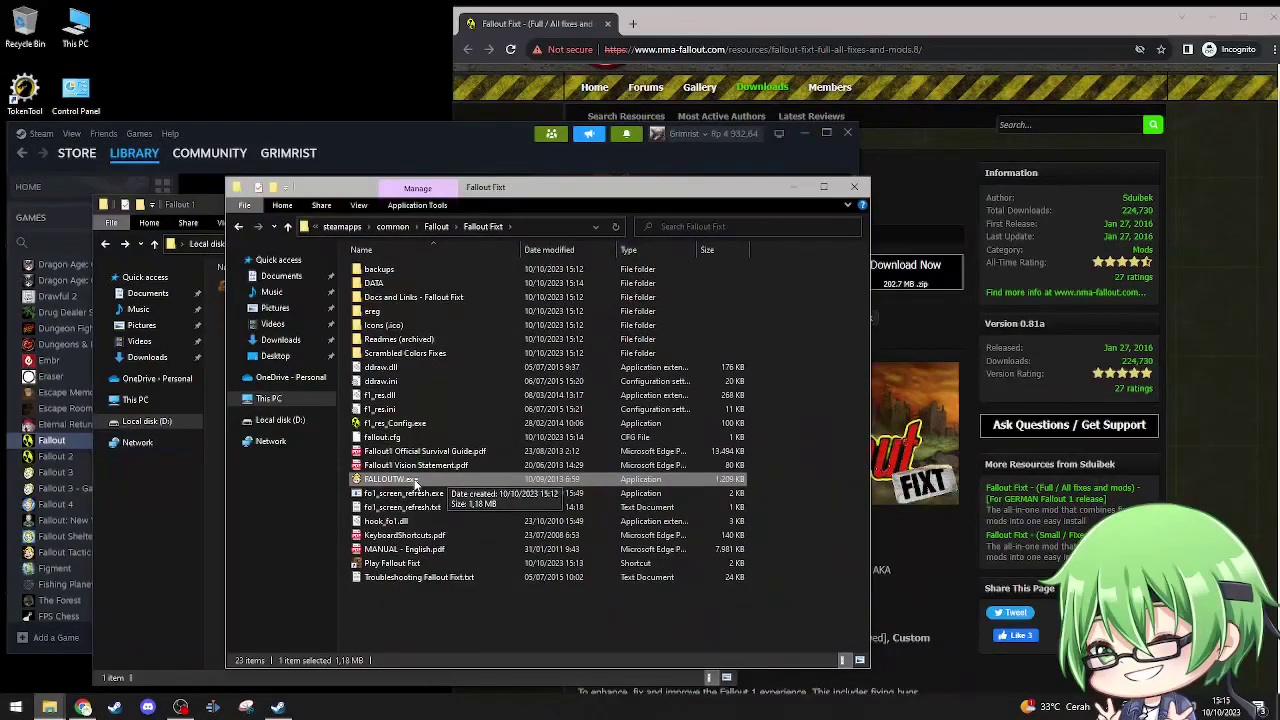
{"action": "key", "text": "alt+F4"}
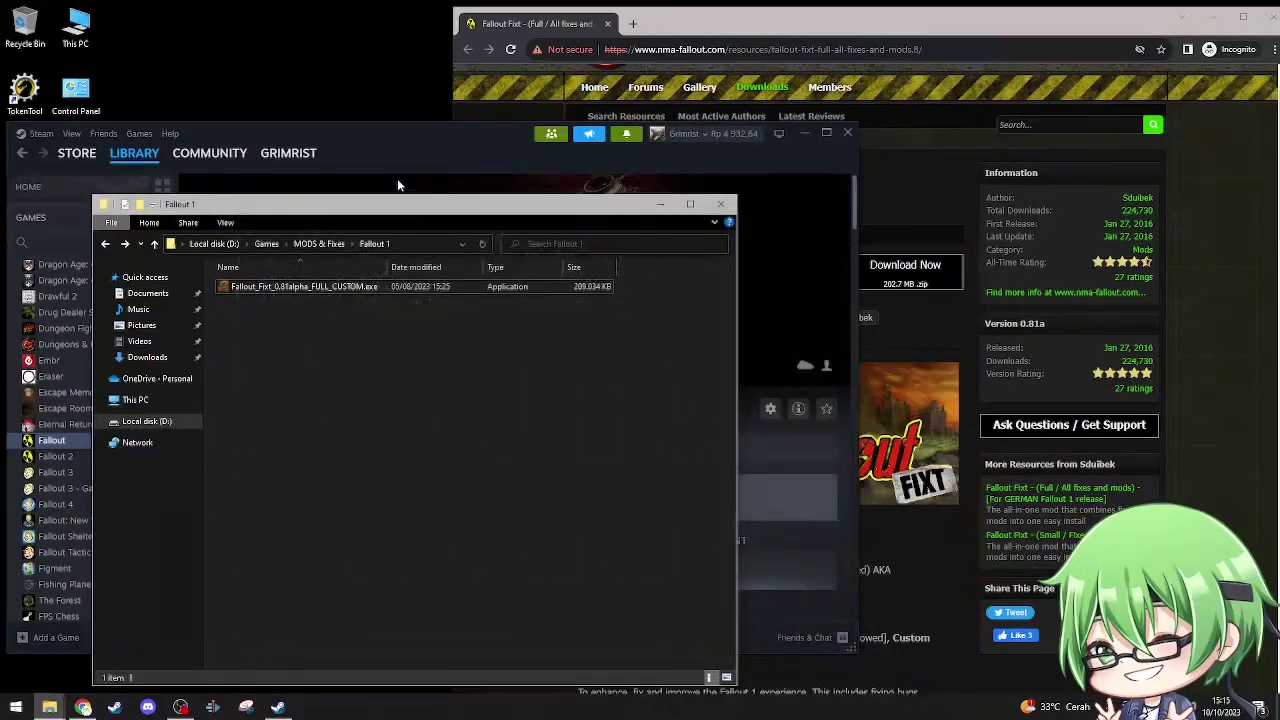
Launch the Steam version of Fallout from the library, choosing to play anyway without syncing the cloud saves
{"action": "left_click", "coordinate": [397, 178]}
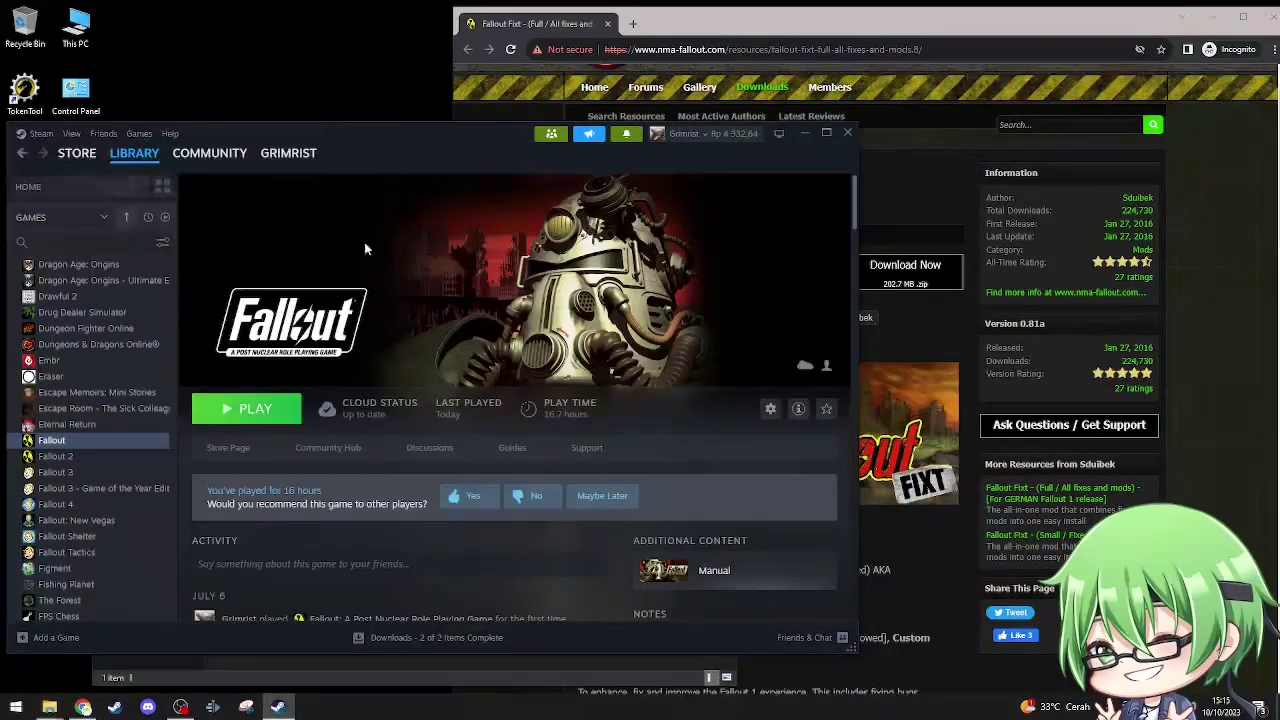
{"action": "left_click", "coordinate": [255, 409]}
{"action": "left_click", "coordinate": [471, 512]}
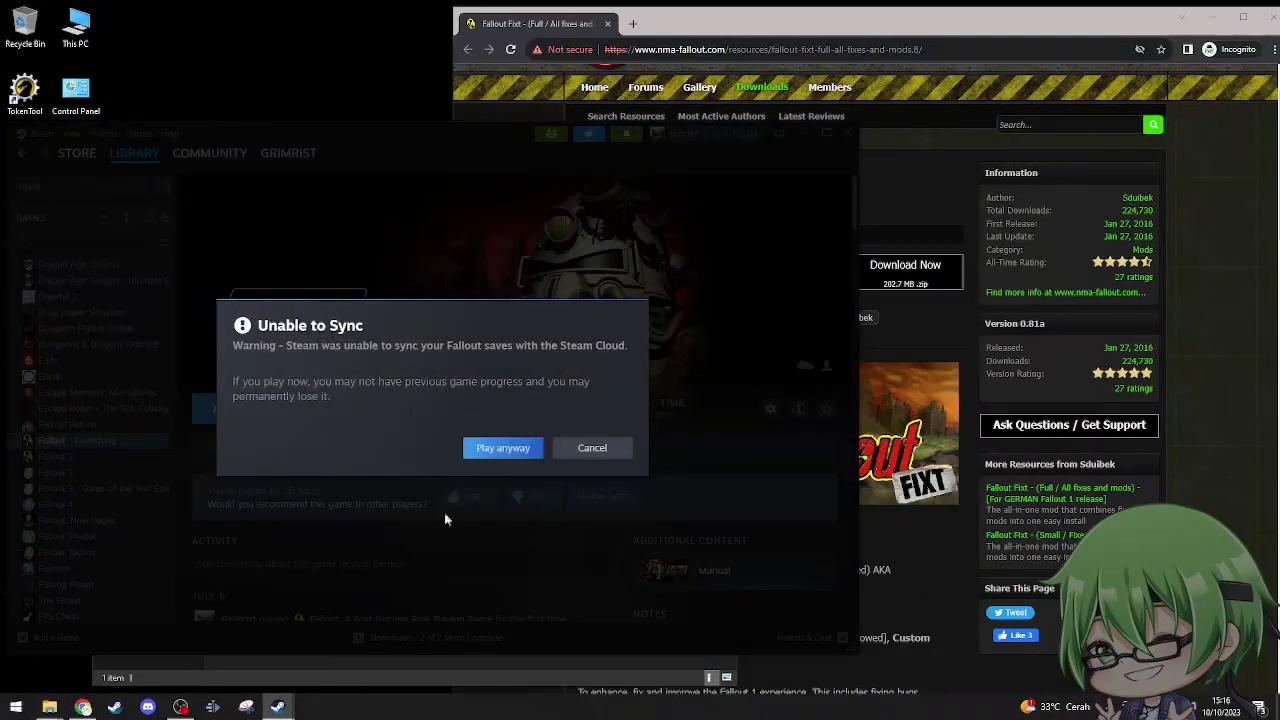
{"action": "left_click", "coordinate": [511, 449]}
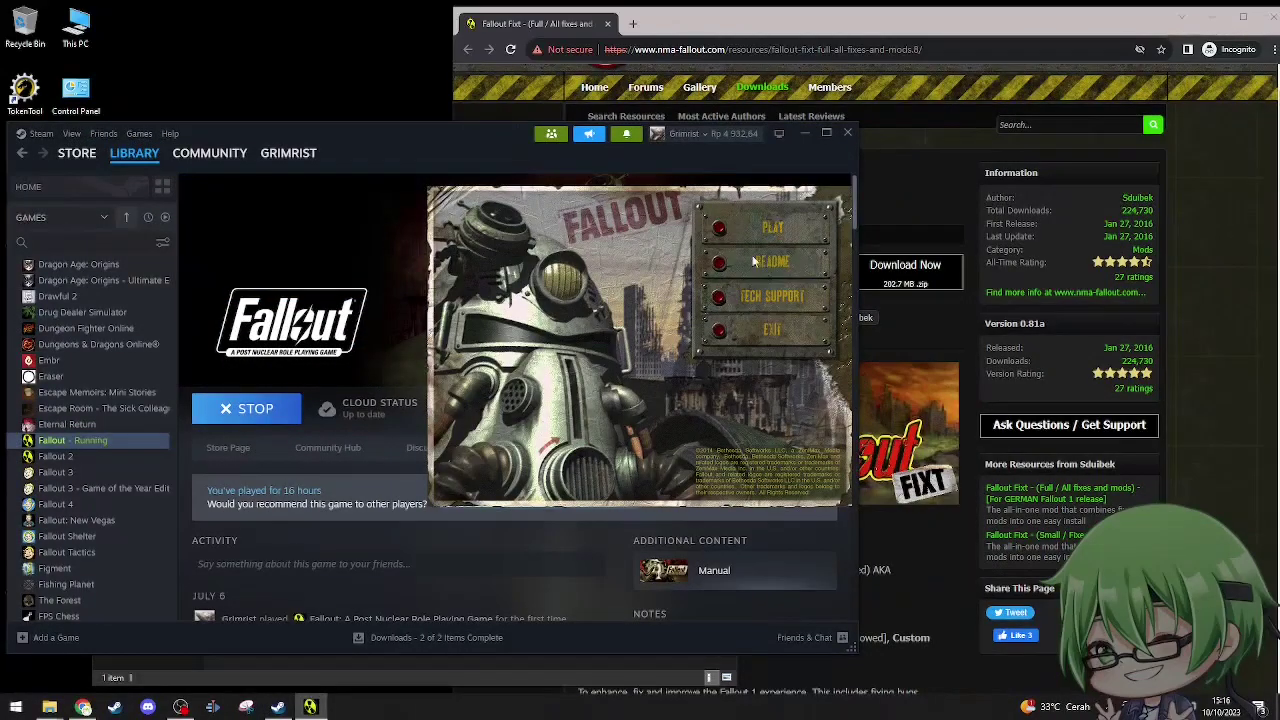
Start the game from the Fallout launcher, skip the intro to view the main menu, and exit the game
{"action": "left_click", "coordinate": [772, 227]}
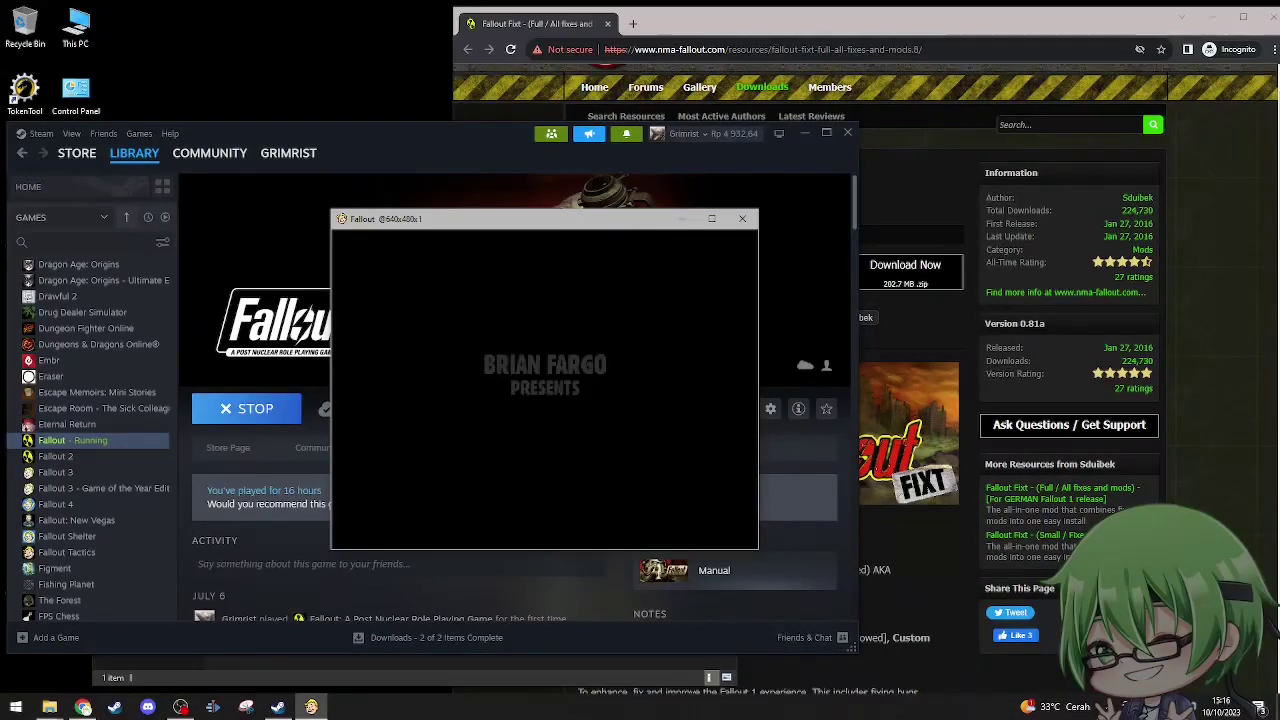
{"action": "key", "text": "Escape"}
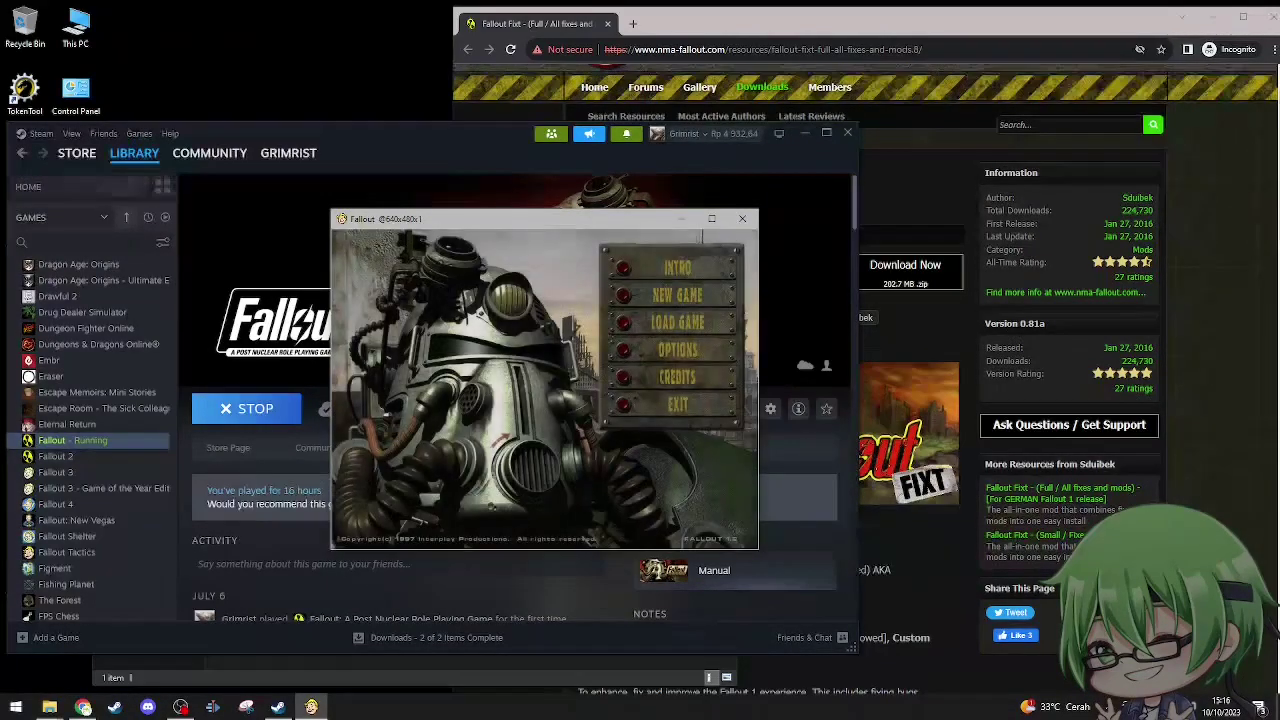
{"action": "left_click", "coordinate": [623, 405]}
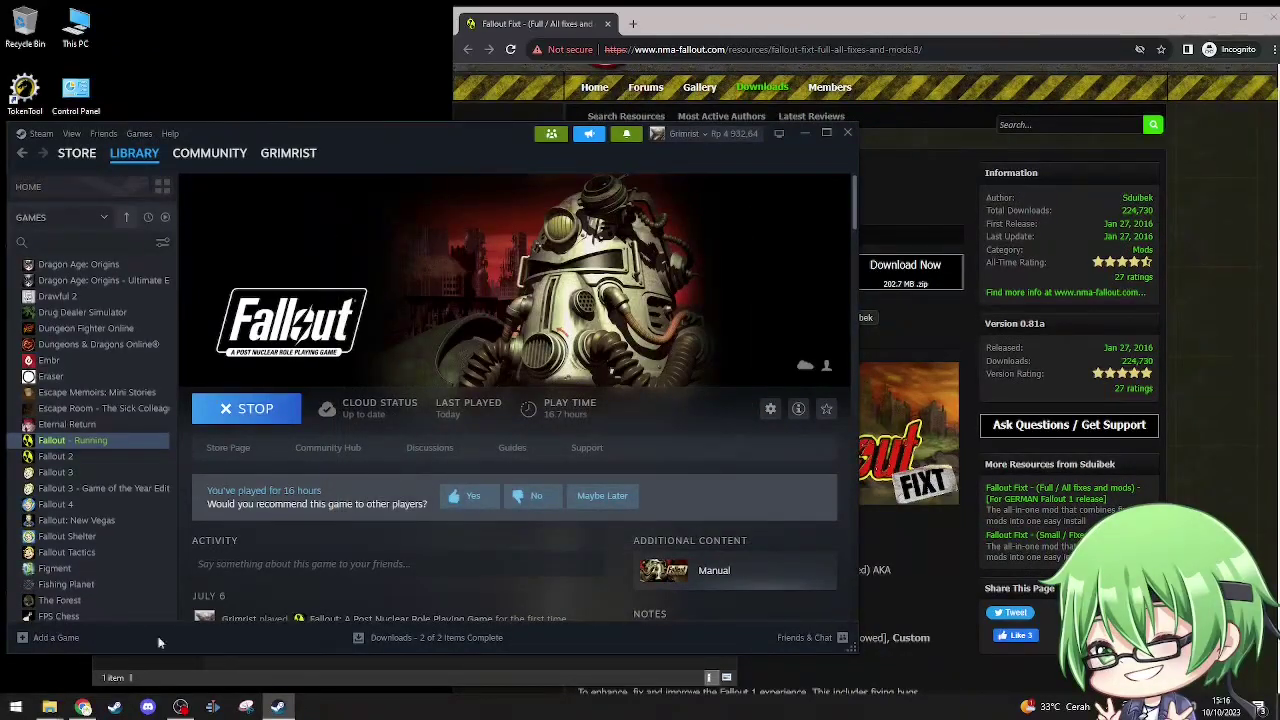
Search Windows for "fal" and launch the Fallout Fixt app
{"action": "left_click", "coordinate": [16, 707]}
{"action": "type", "text": "lal"}
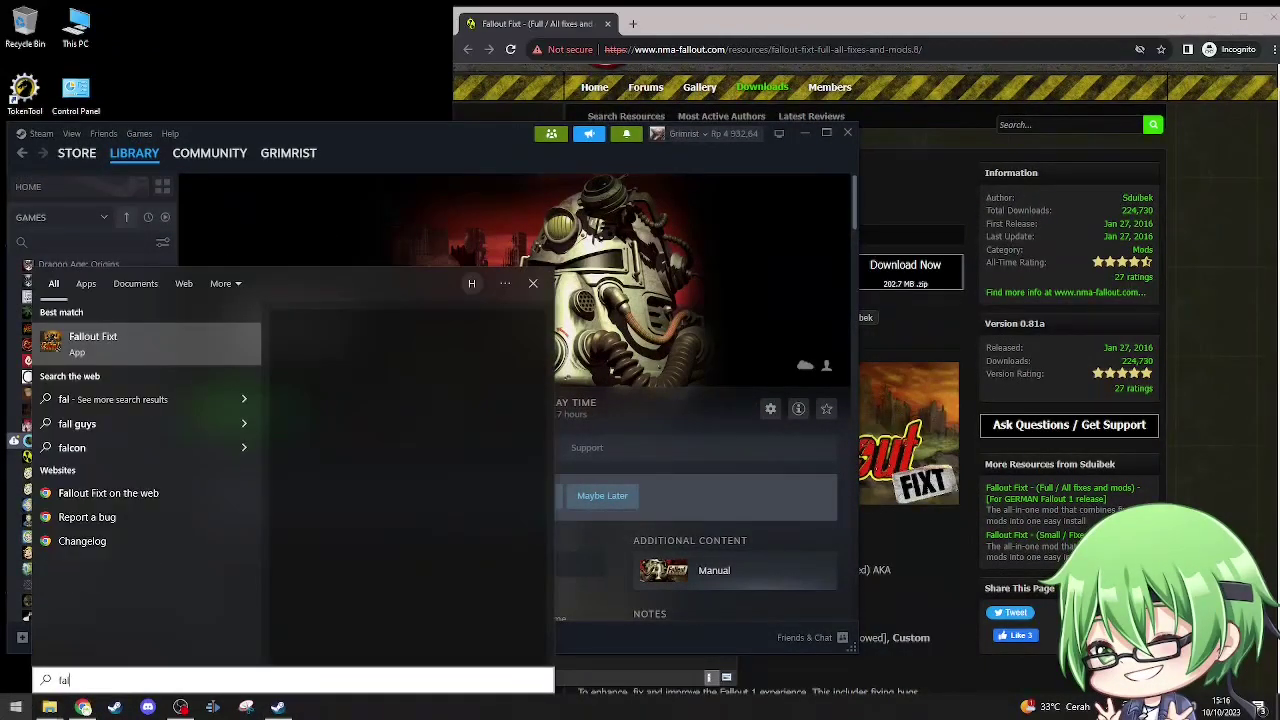
{"action": "left_click", "coordinate": [209, 364]}
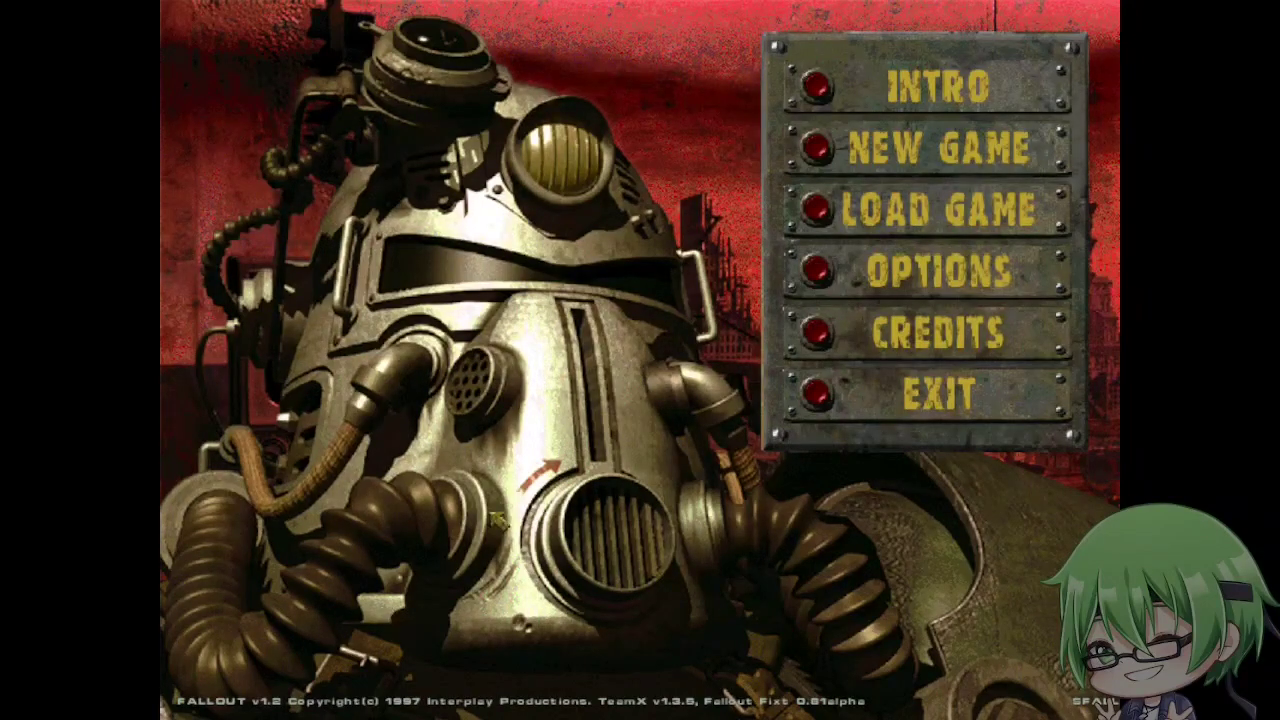
Open the Screen Settings from the game's options and enable Windowed mode
{"action": "left_click", "coordinate": [820, 272]}
{"action": "left_click", "coordinate": [903, 347]}
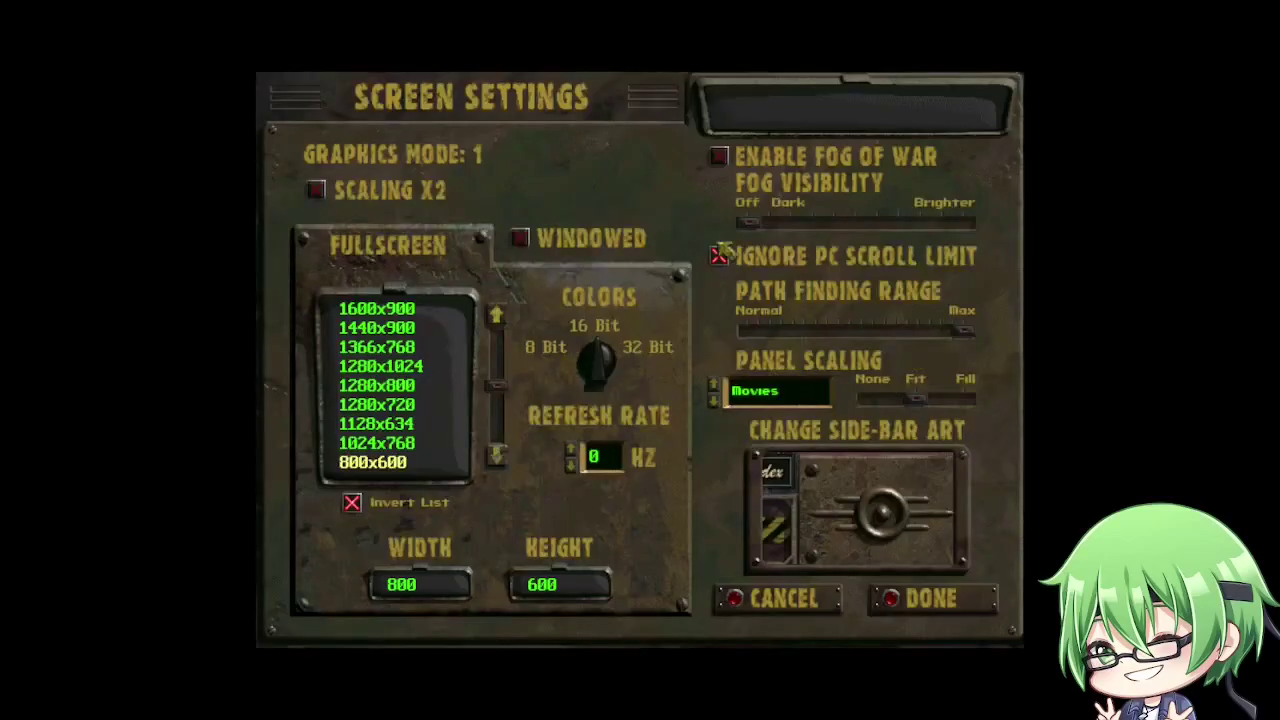
{"action": "left_click", "coordinate": [530, 236]}
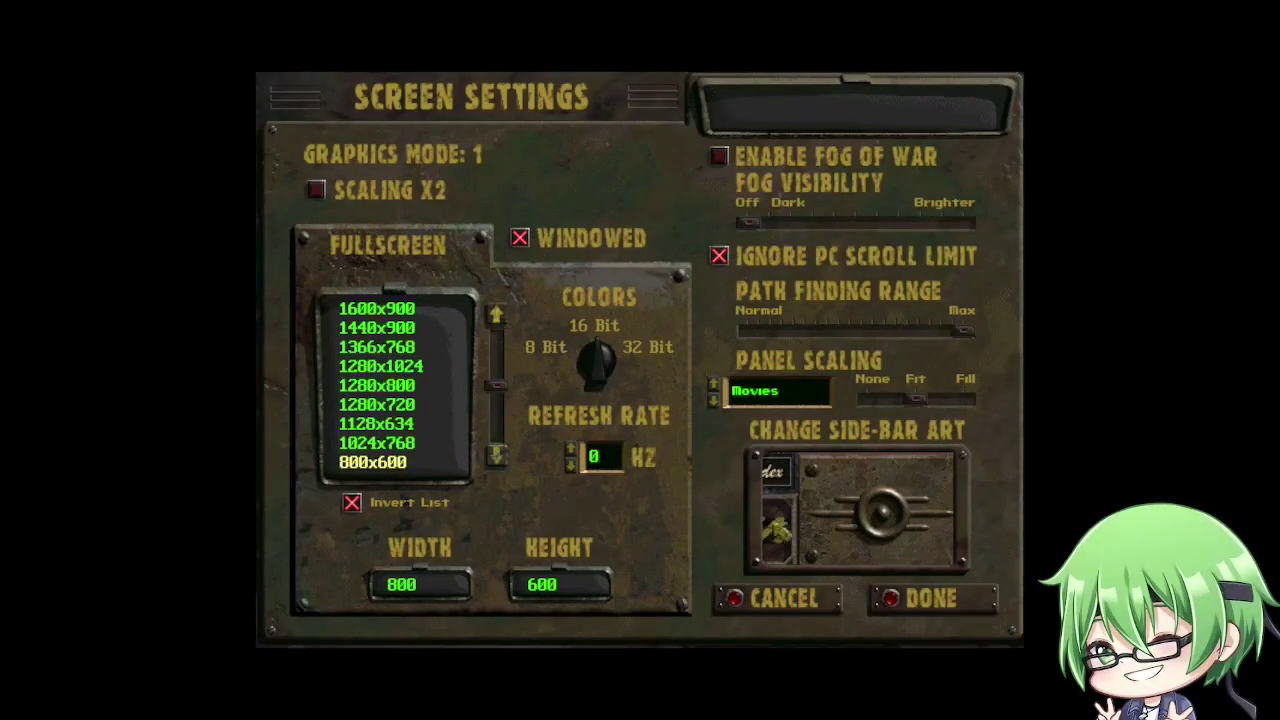